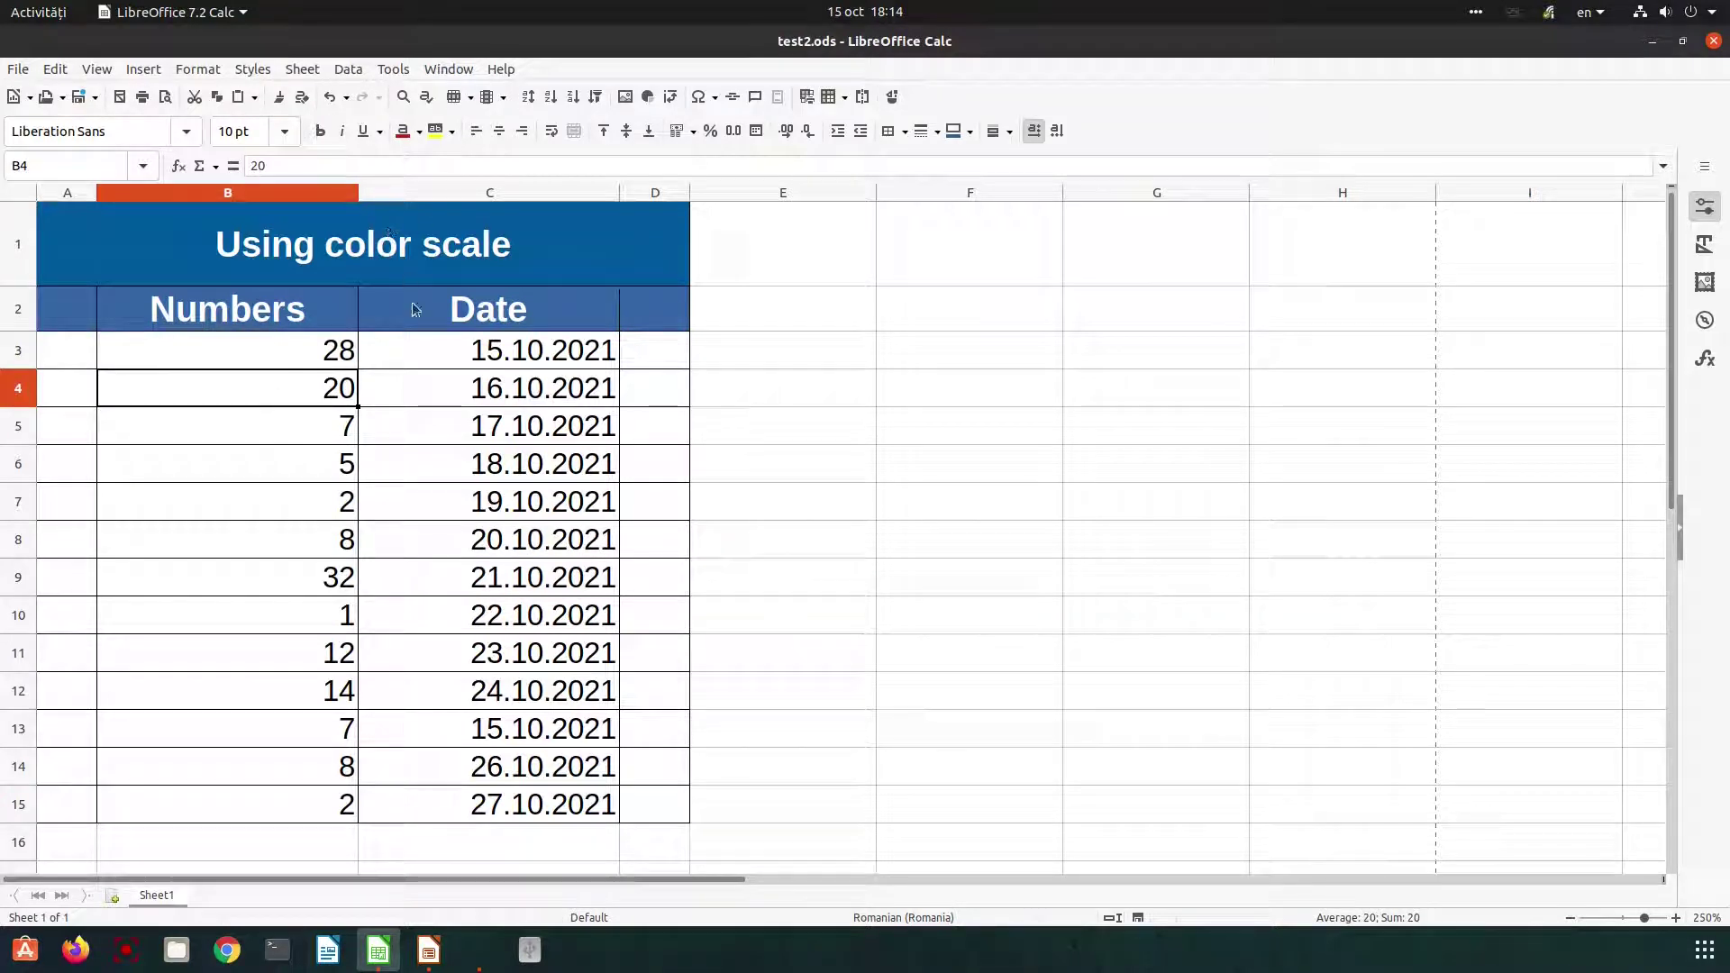
# Select cells B3 through B15 holding the 13 numbers.
pyautogui.click(302, 360)
pyautogui.moveTo(303, 365); pyautogui.dragTo(279, 799)
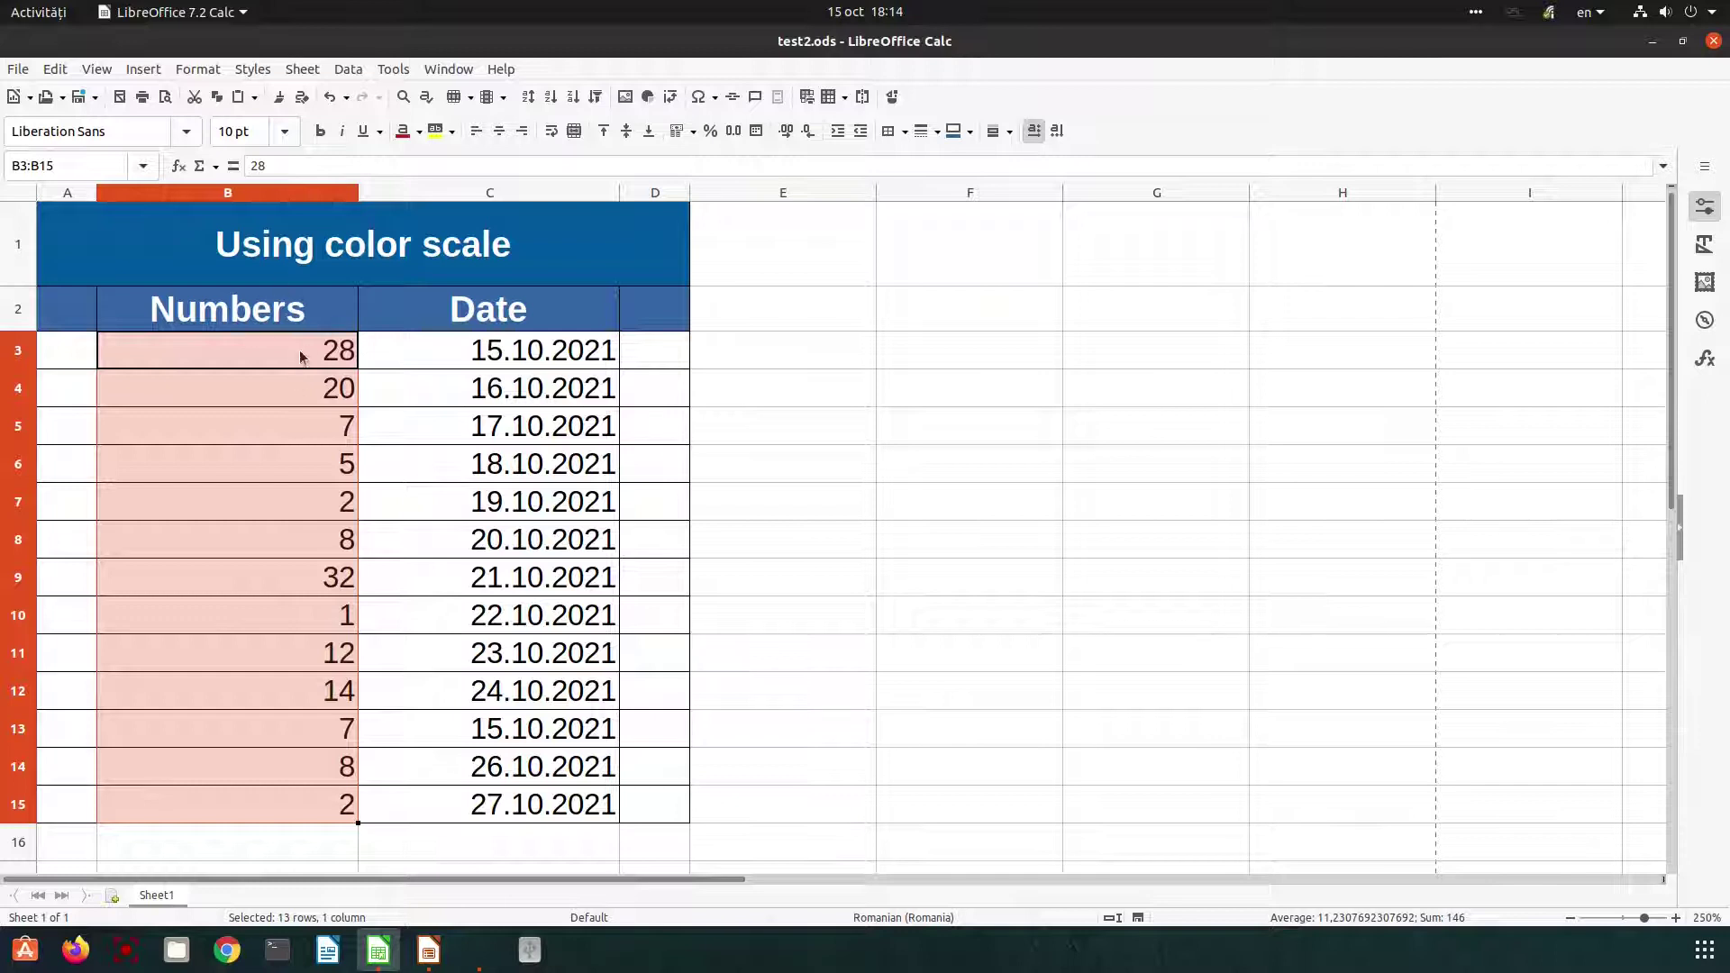
pyautogui.moveTo(300, 356); pyautogui.dragTo(290, 790)
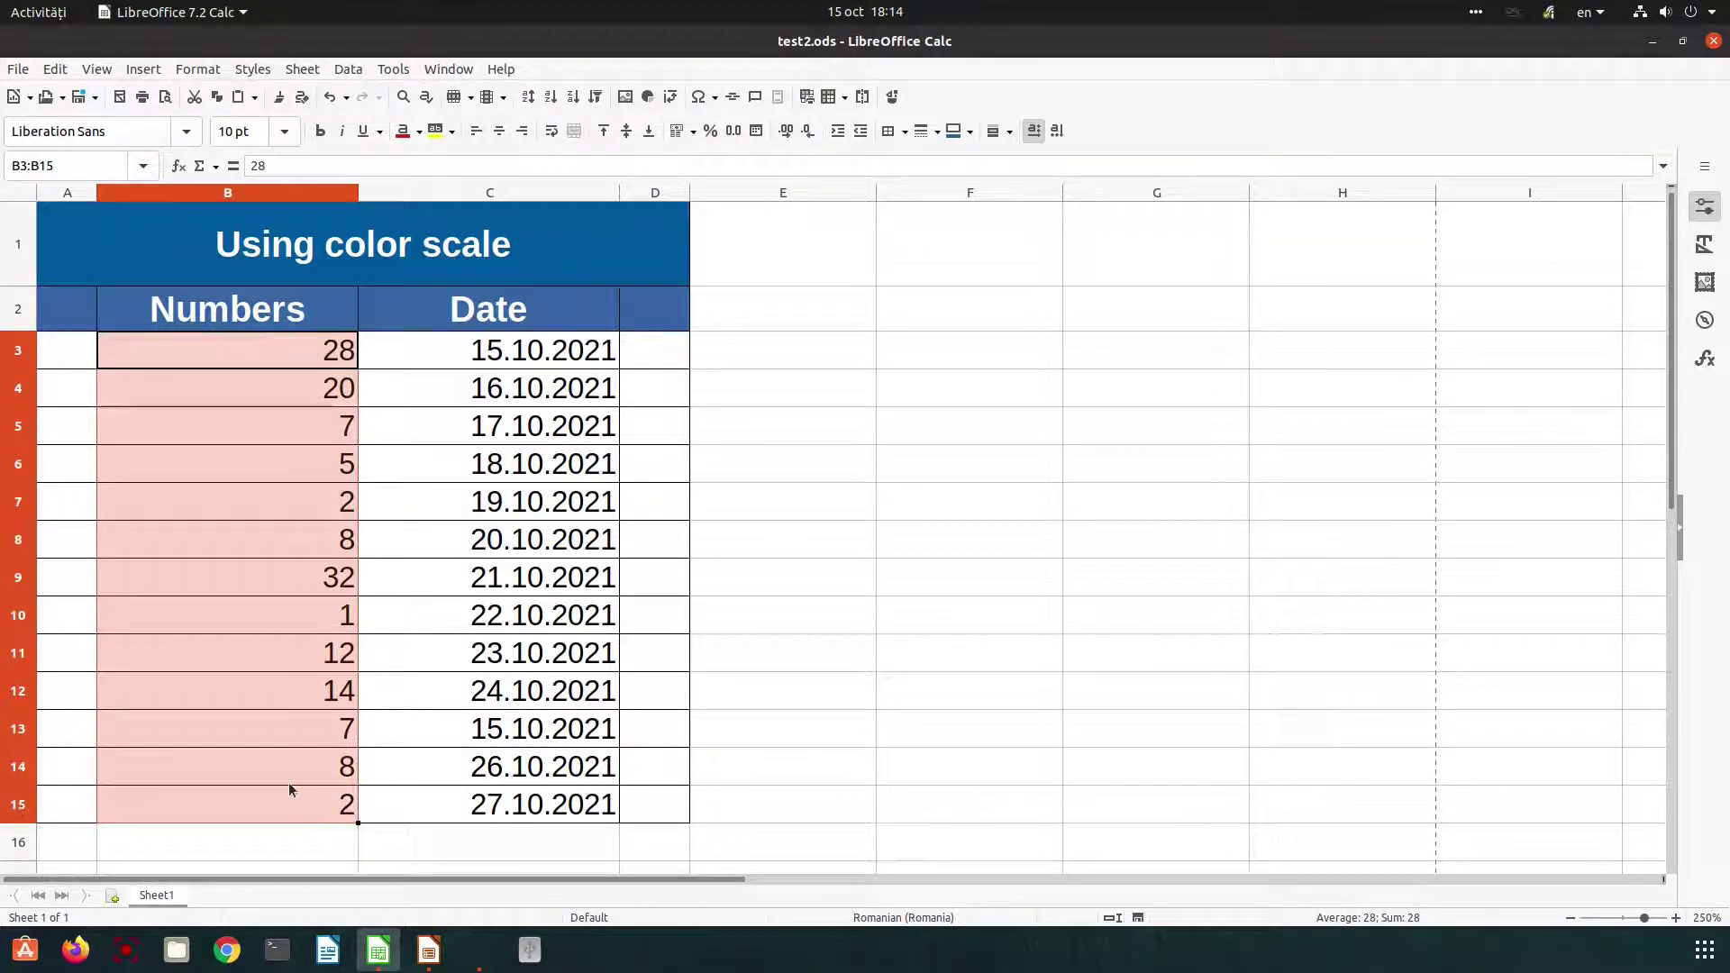
# Start a Color Scale rule for B3:B15 using Color Scale (2 Entries).
pyautogui.click(197, 69)
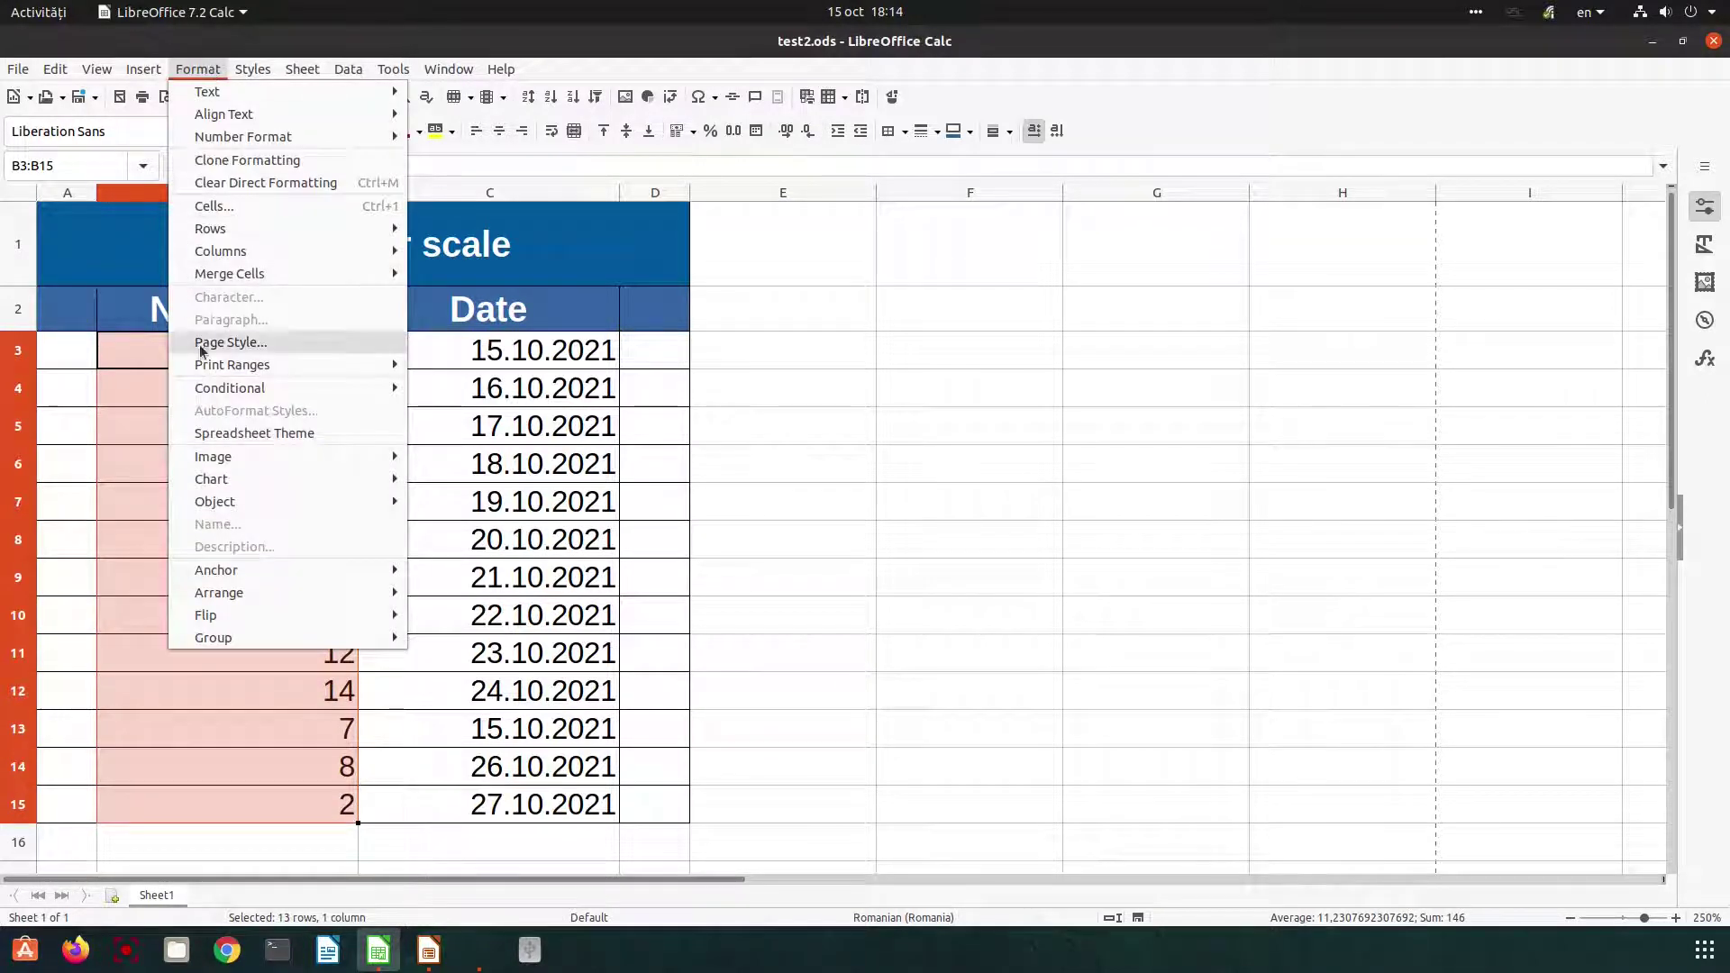
pyautogui.moveTo(307, 388)
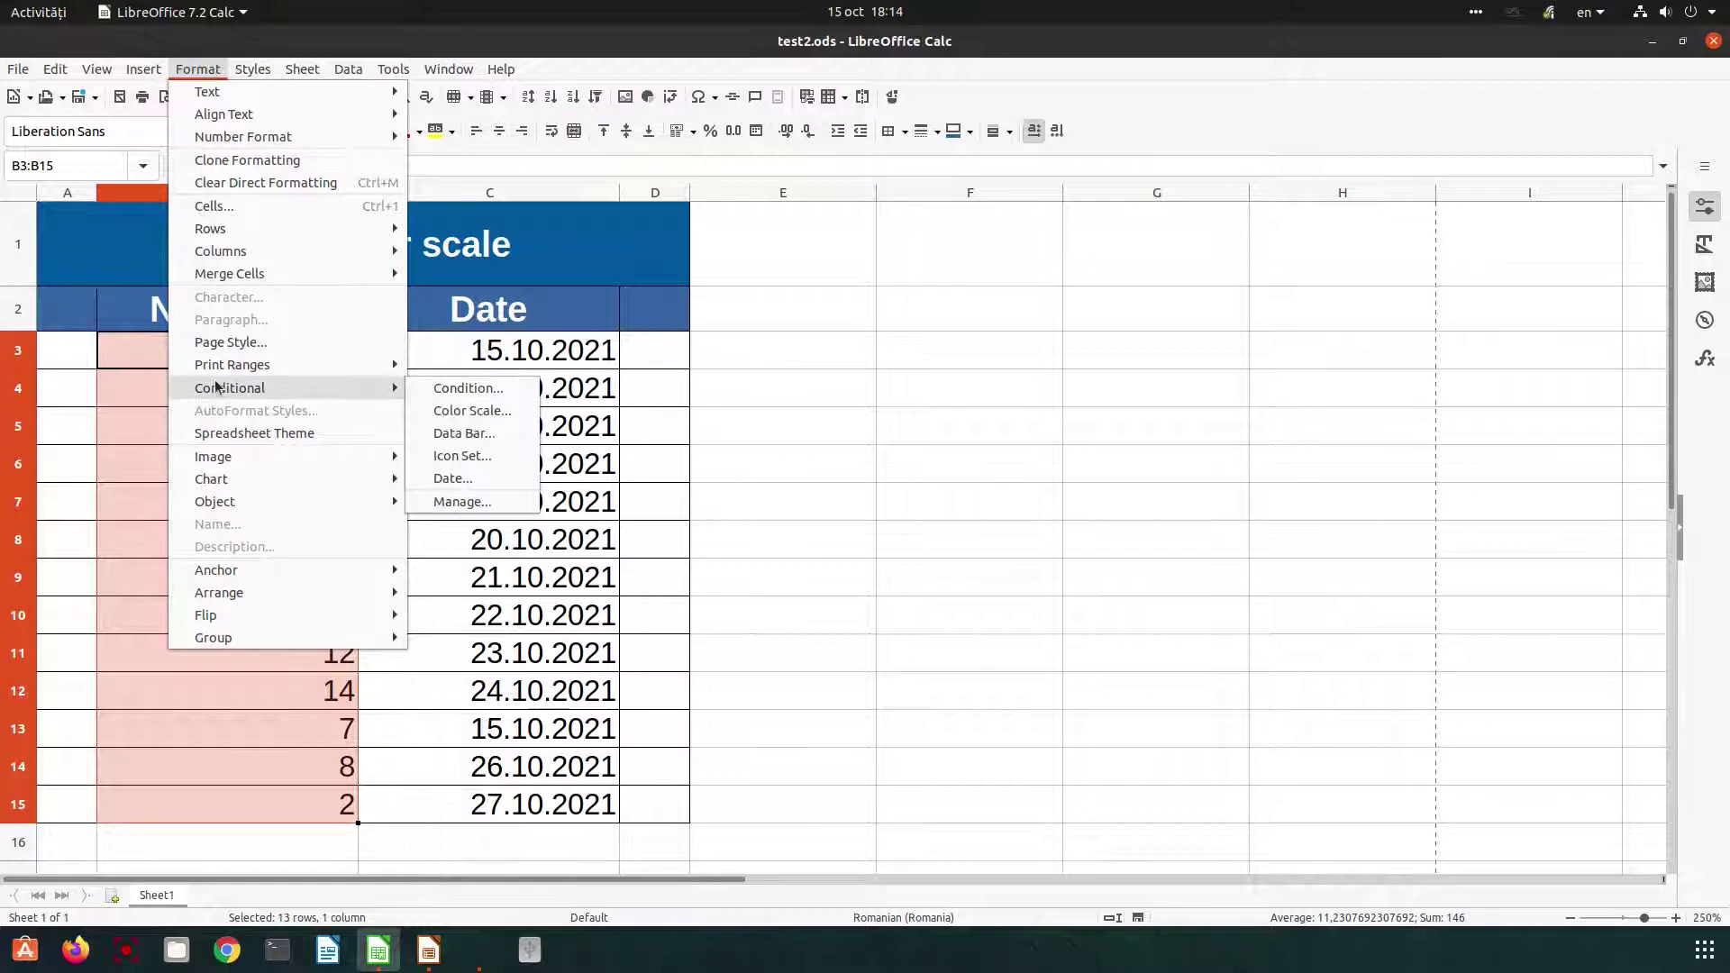
pyautogui.click(442, 412)
pyautogui.click(830, 339)
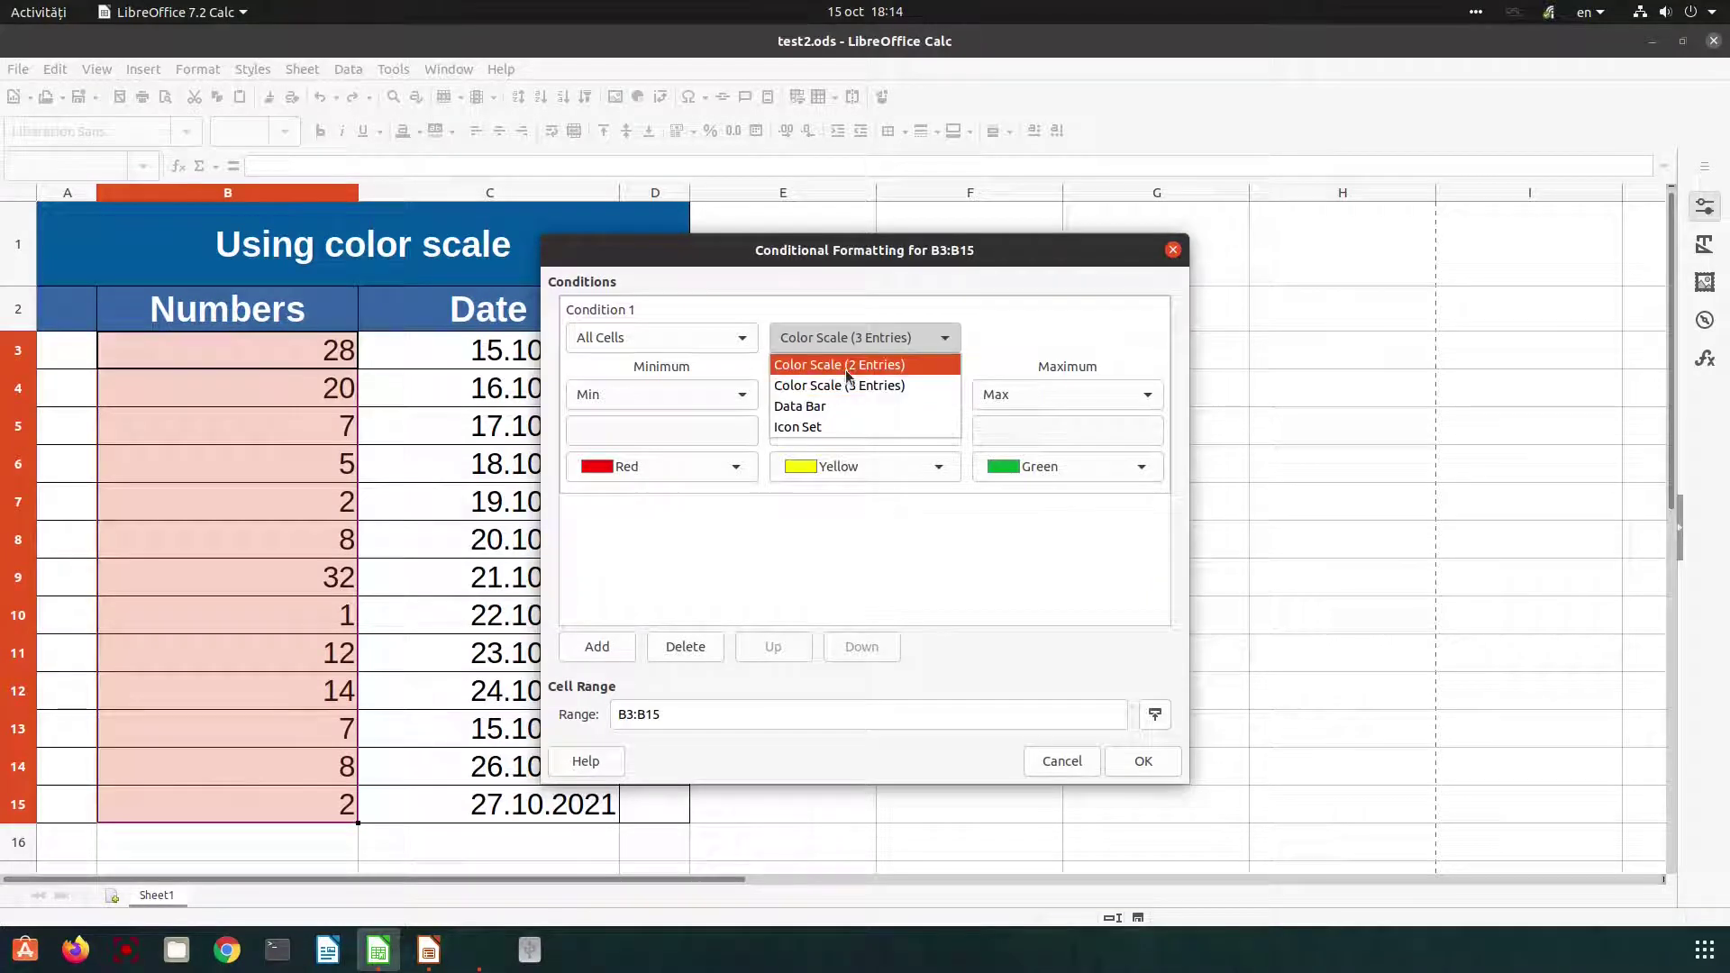
pyautogui.click(840, 366)
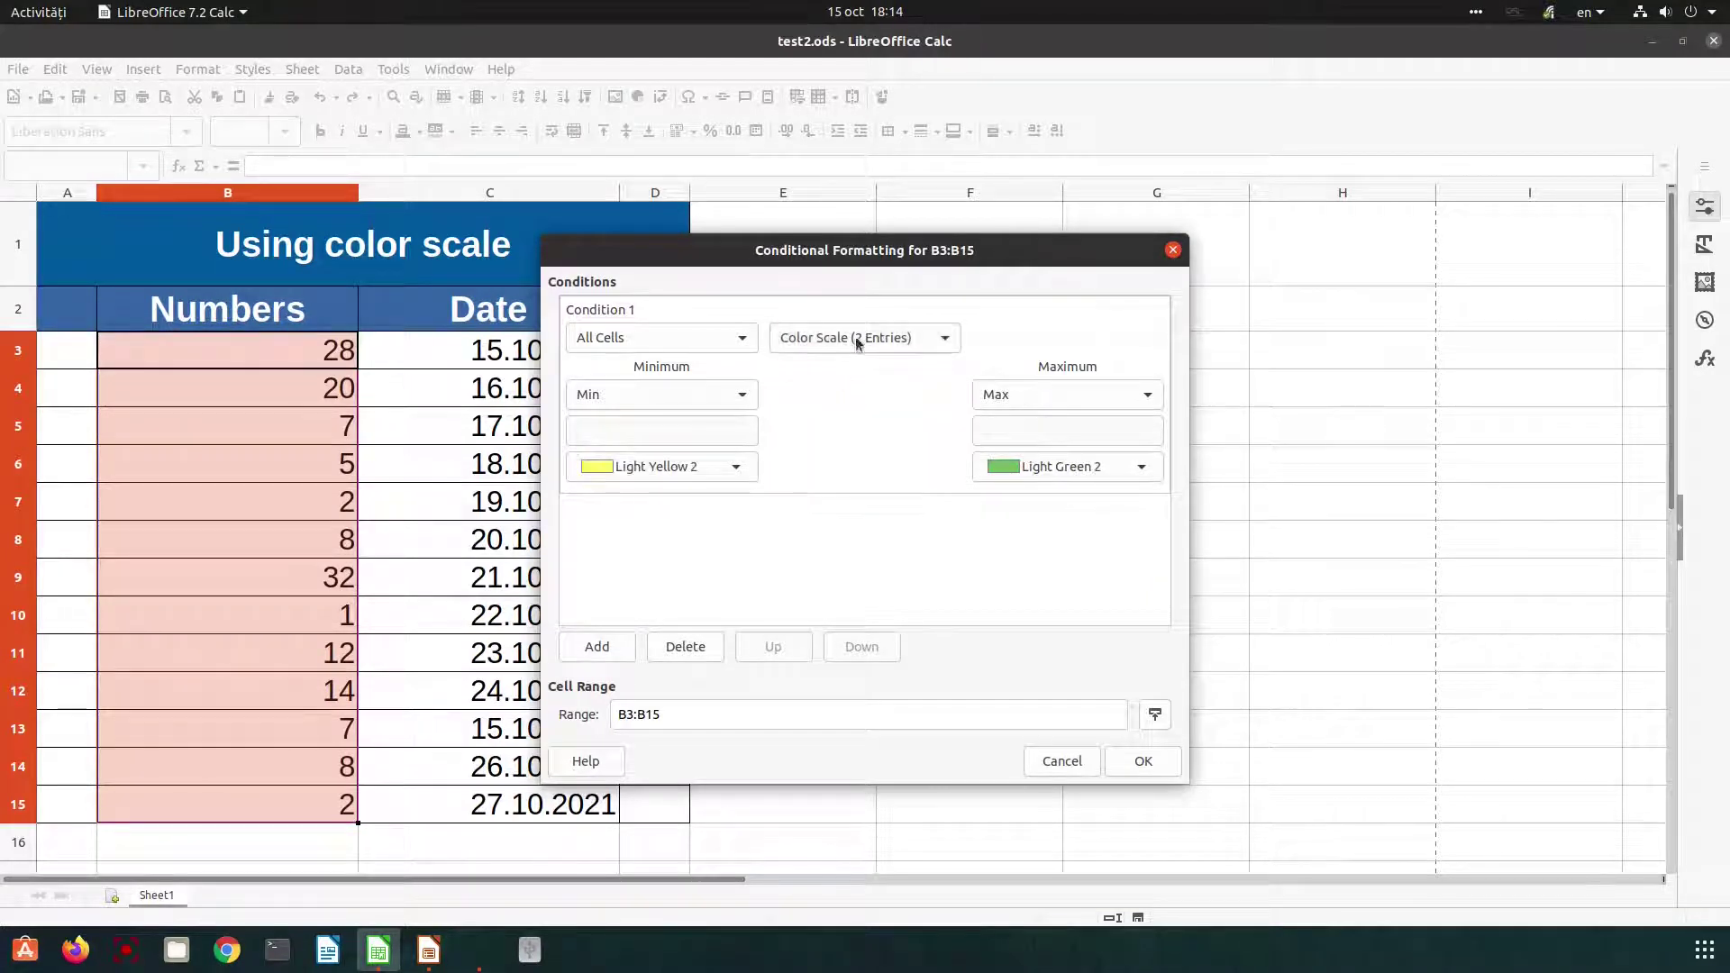
# Make the minimum colour Light Red 2, keeping Light Green 2 as the maximum.
pyautogui.click(990, 477)
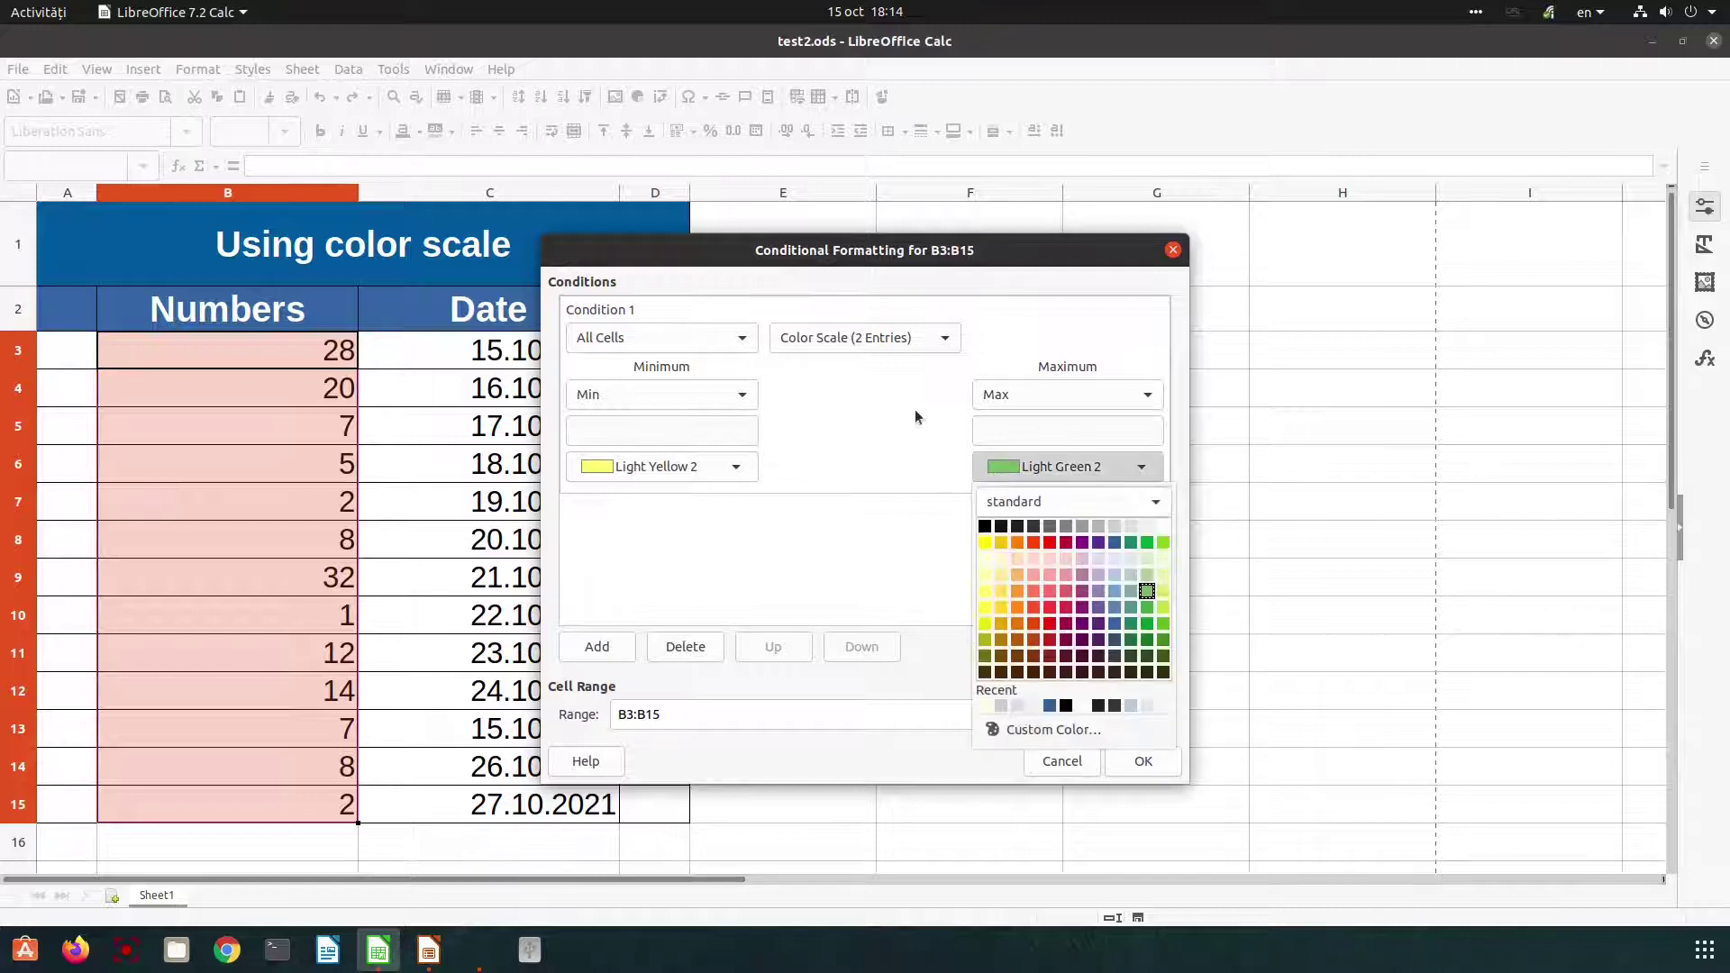
pyautogui.click(543, 417)
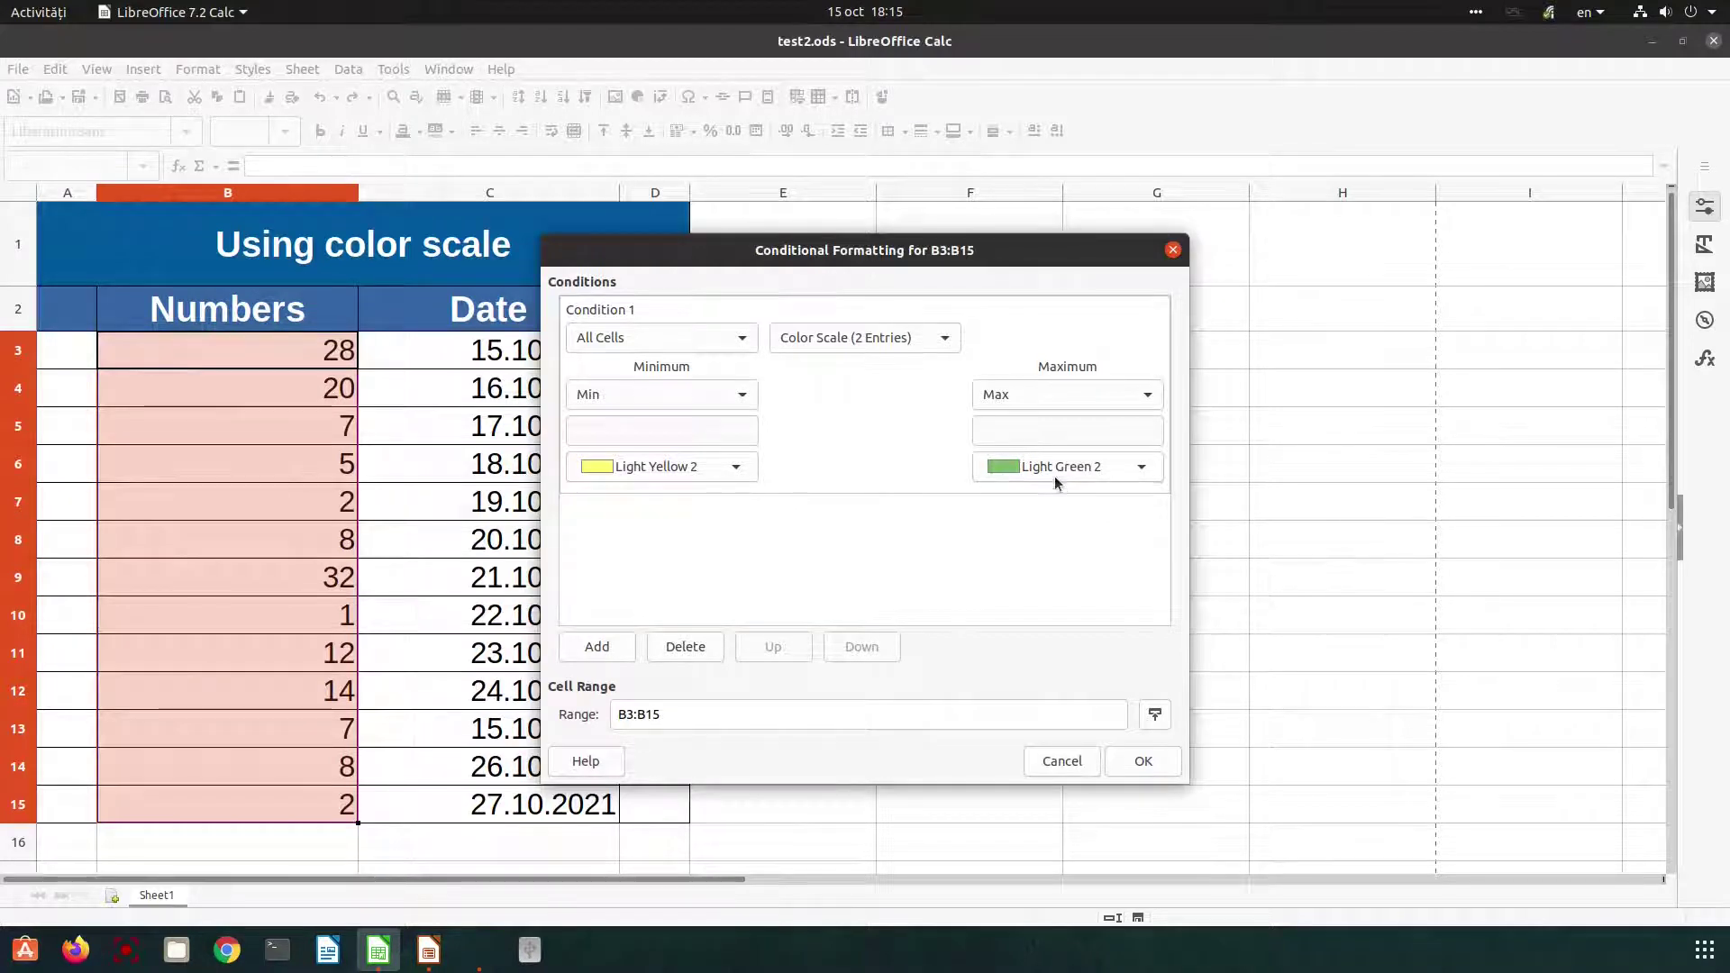
pyautogui.click(718, 465)
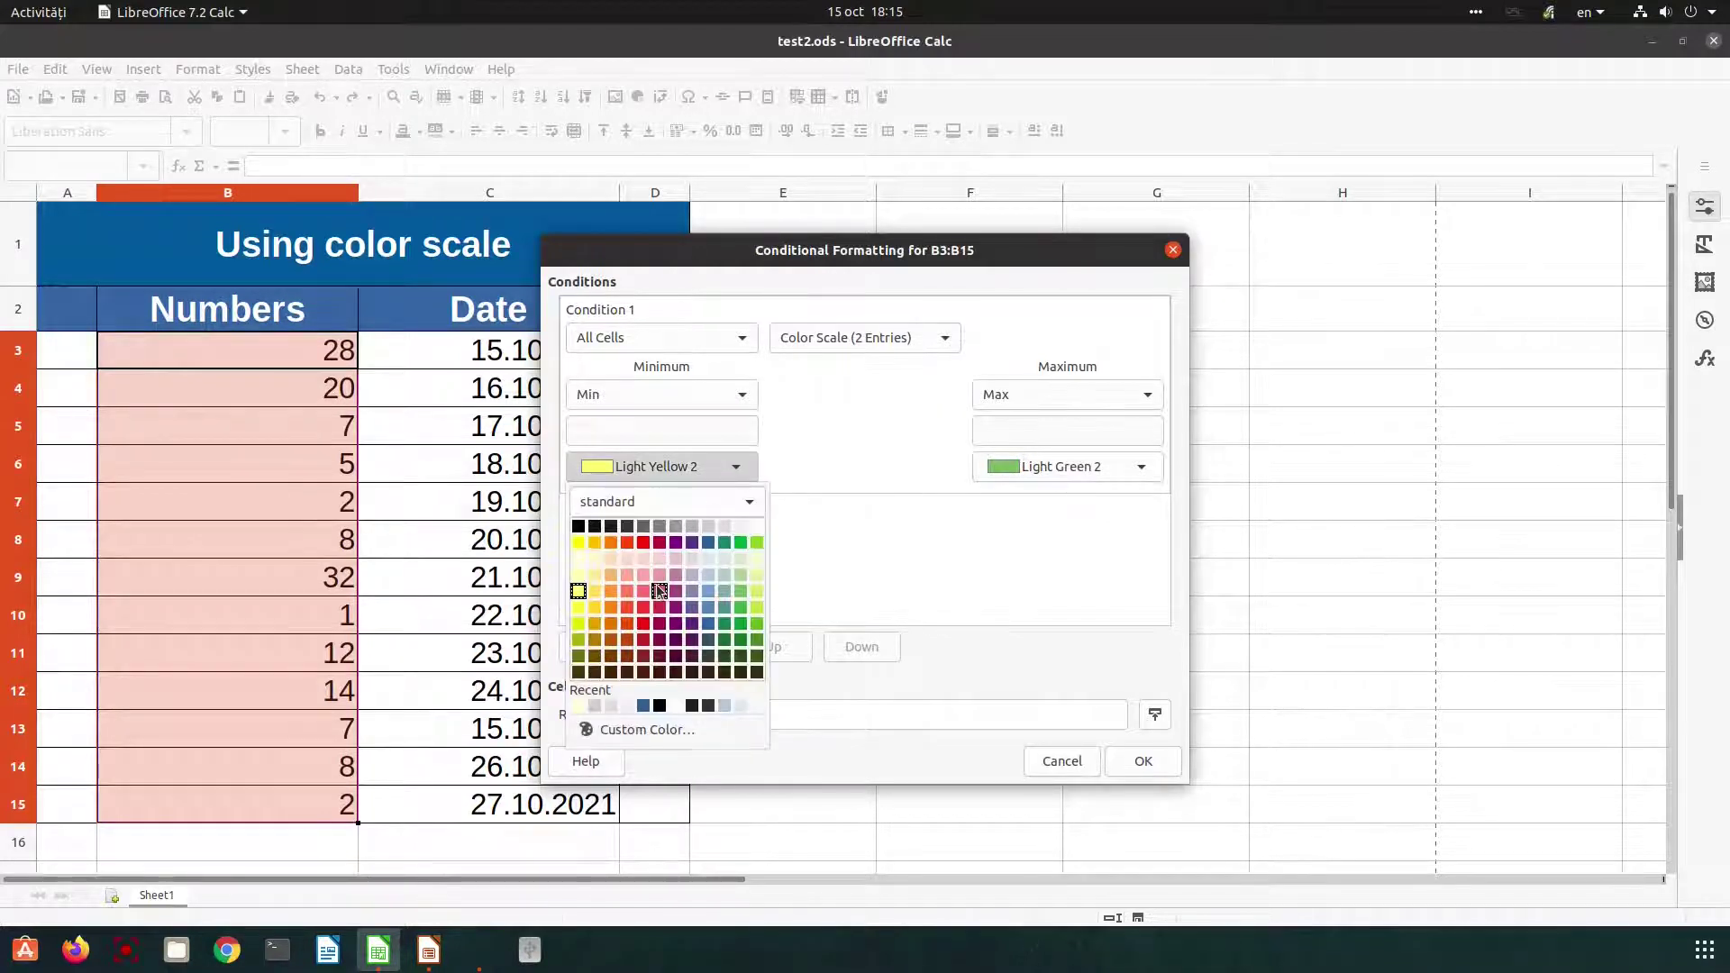
pyautogui.click(659, 591)
pyautogui.click(652, 467)
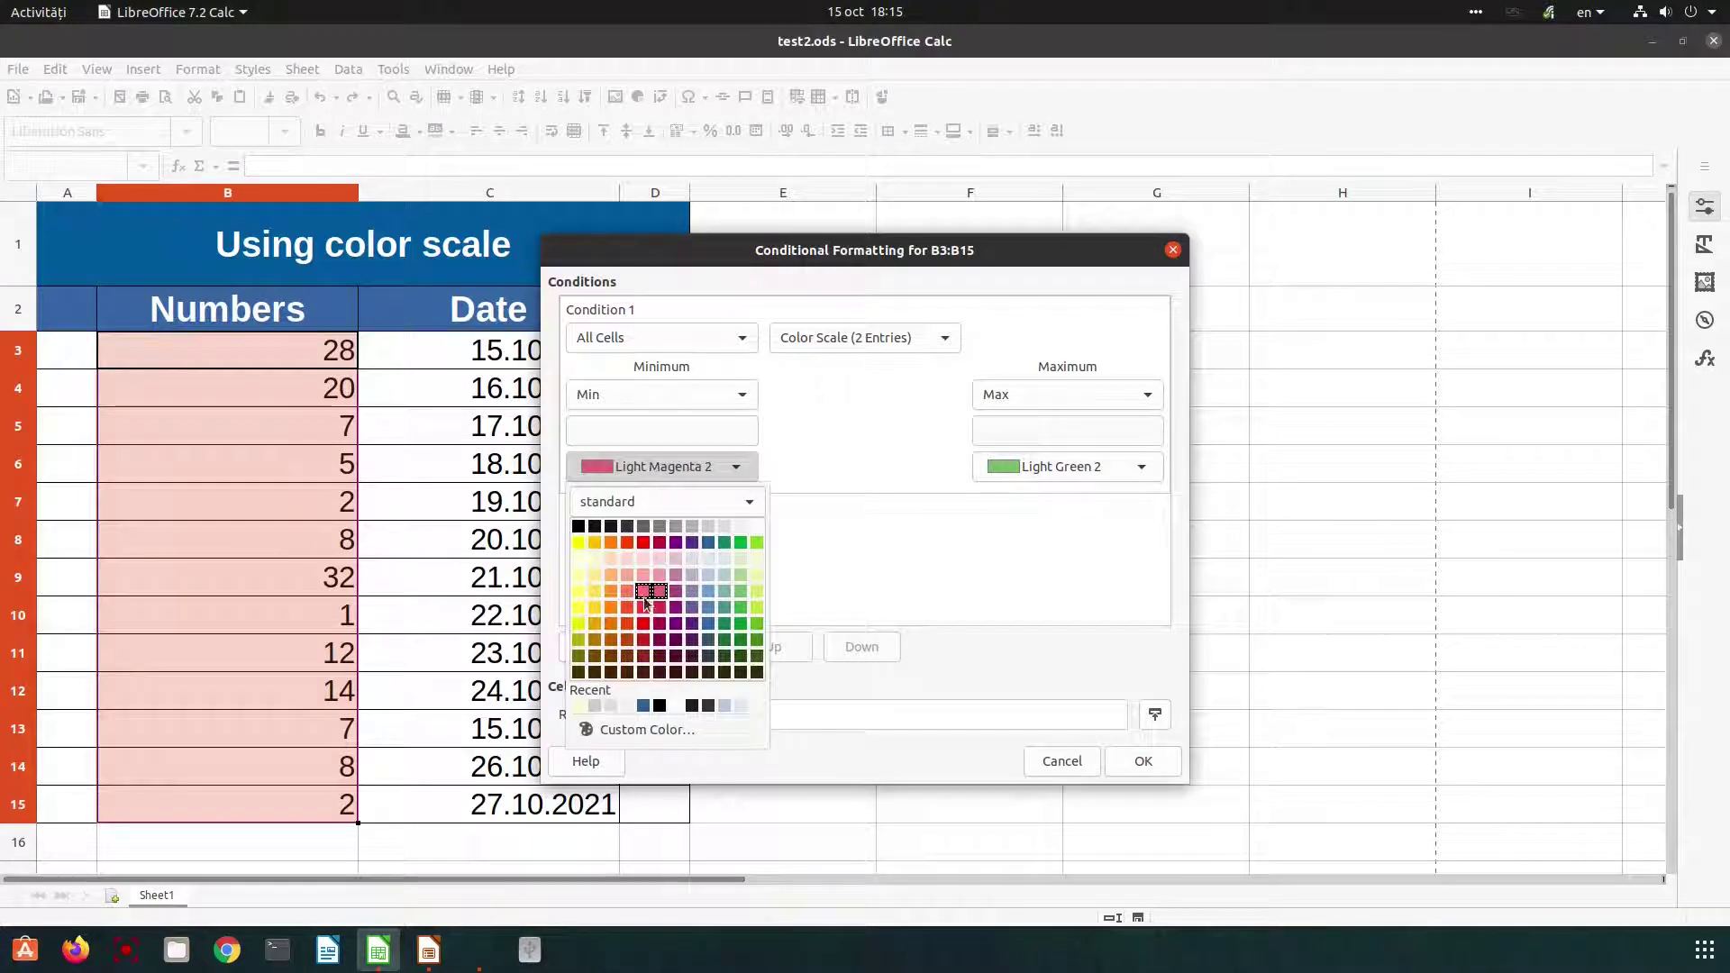
pyautogui.click(644, 591)
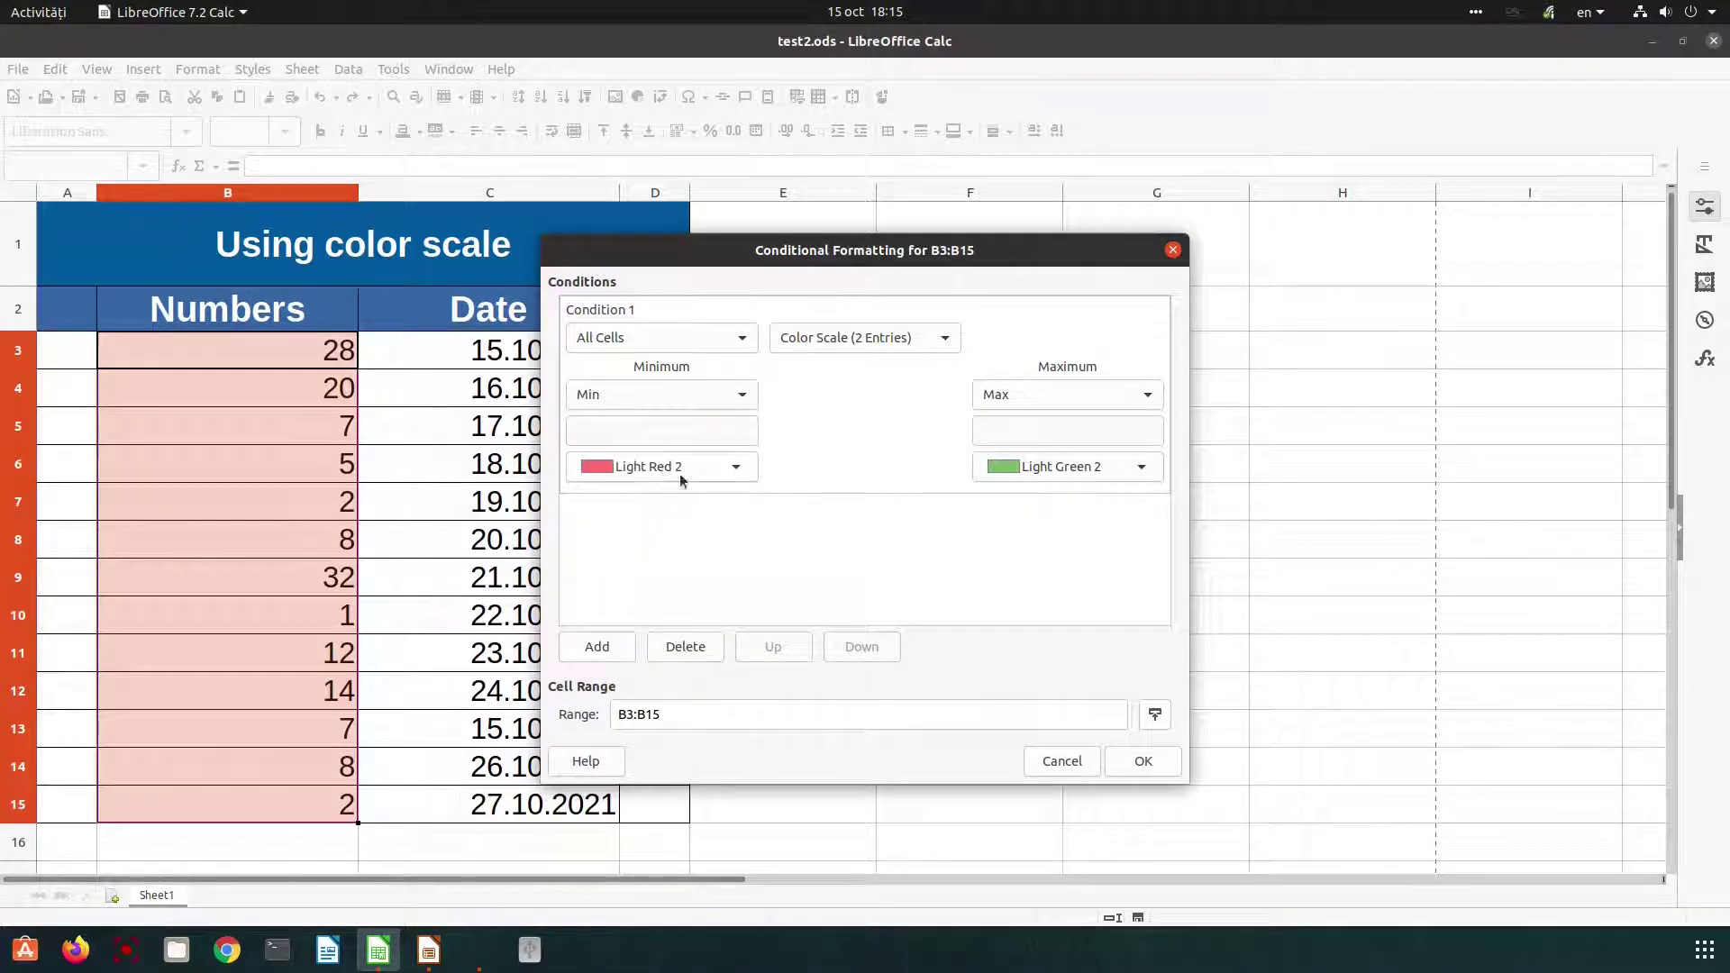
pyautogui.click(1142, 760)
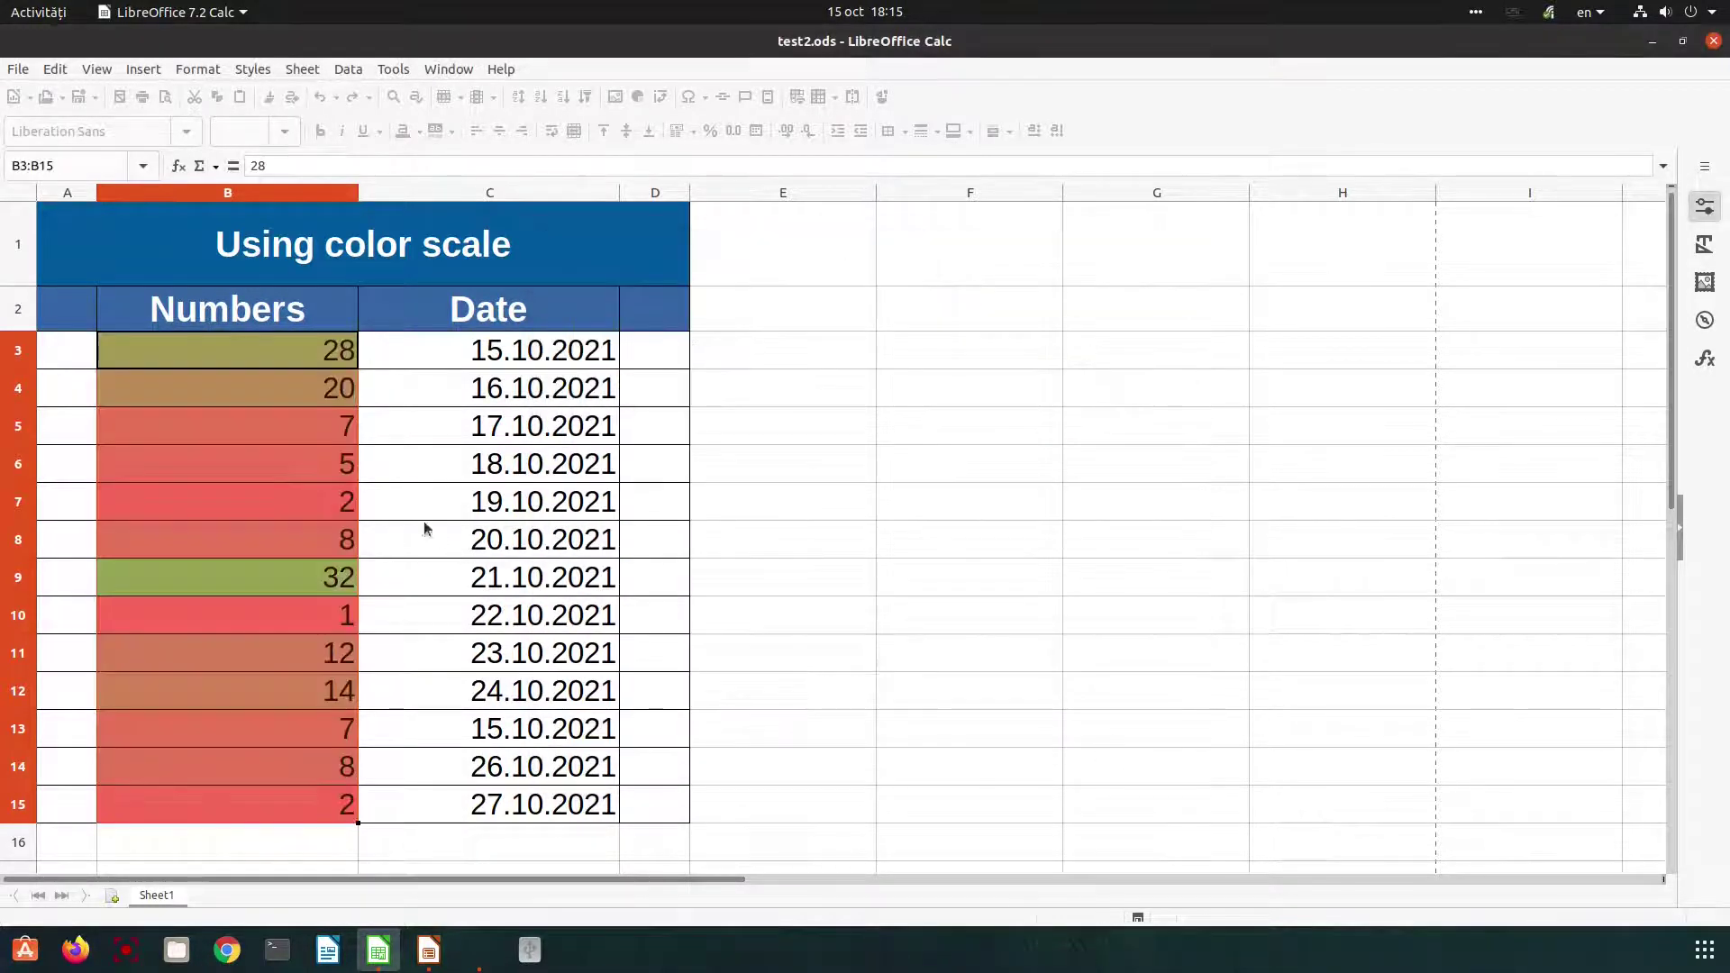
pyautogui.click(424, 513)
pyautogui.click(290, 581)
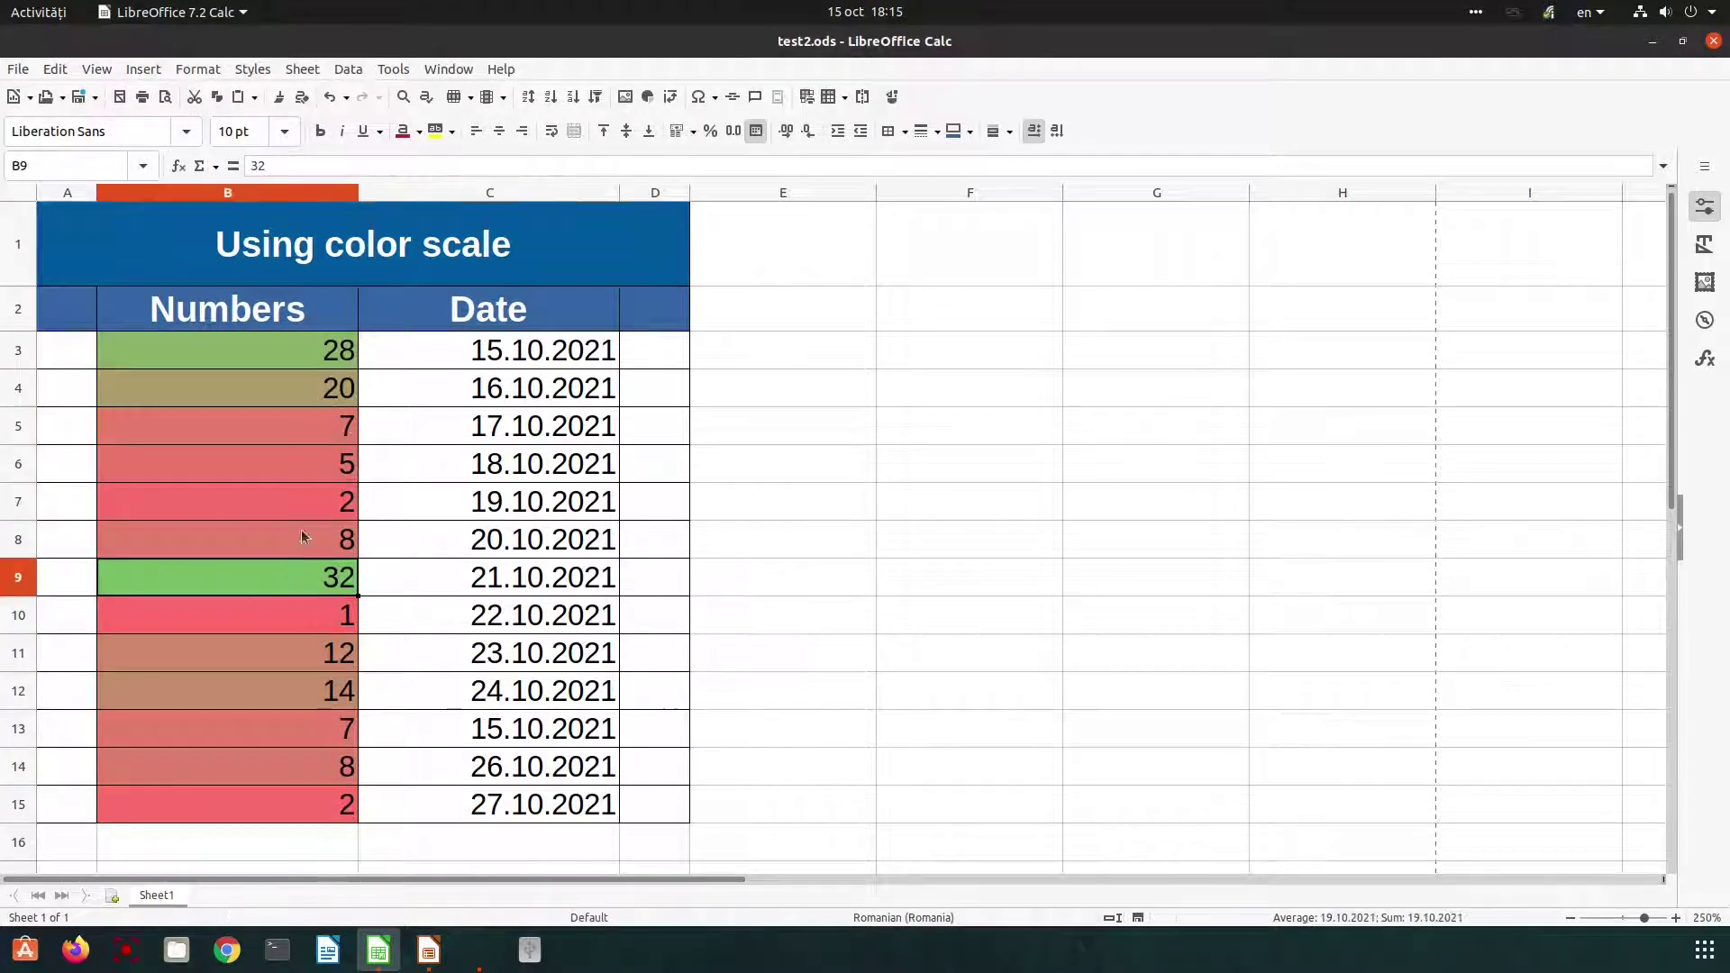
pyautogui.click(308, 359)
pyautogui.click(301, 397)
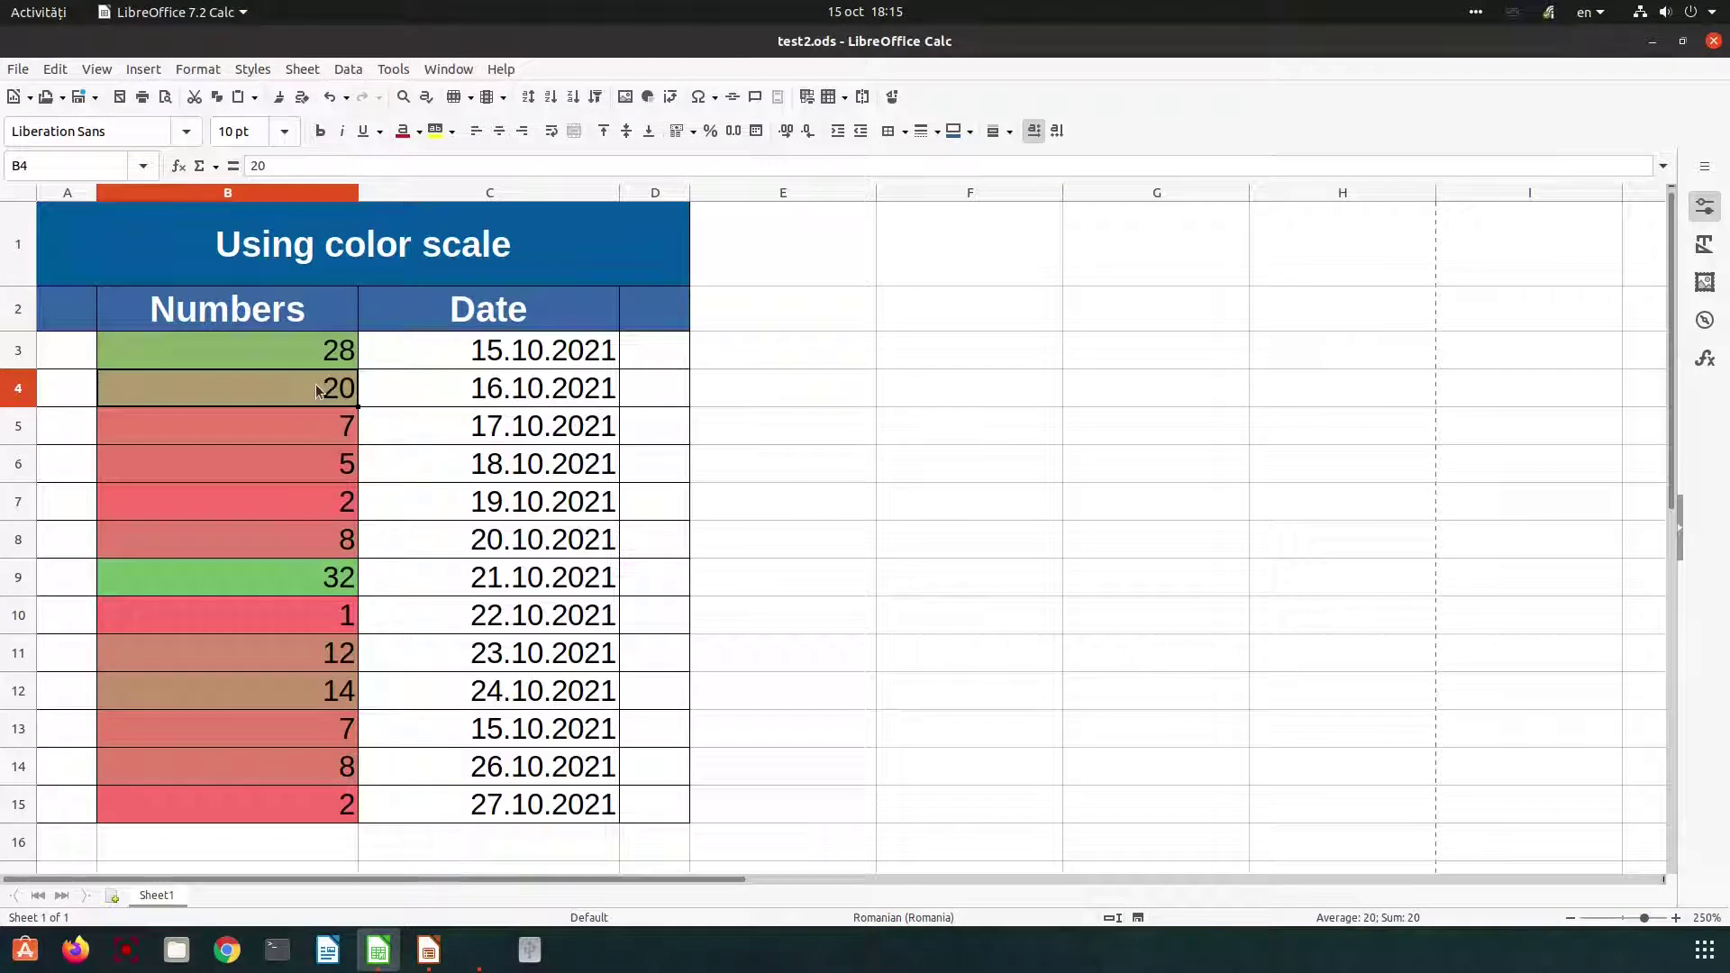
pyautogui.click(306, 575)
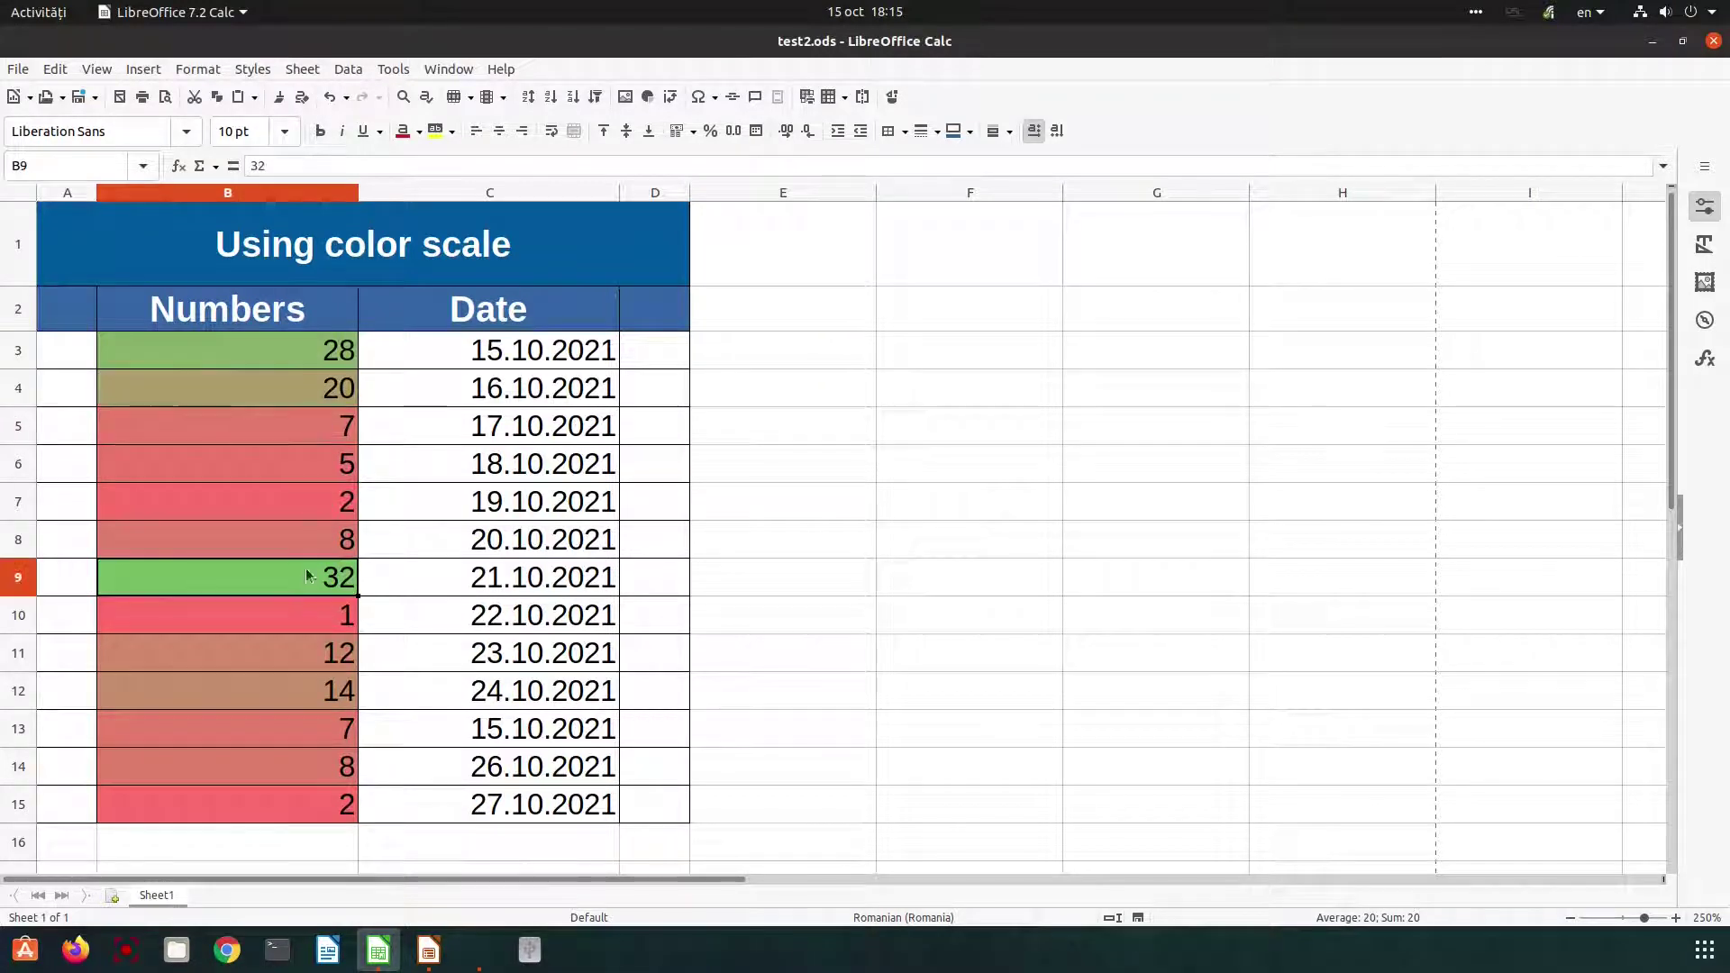
pyautogui.click(305, 811)
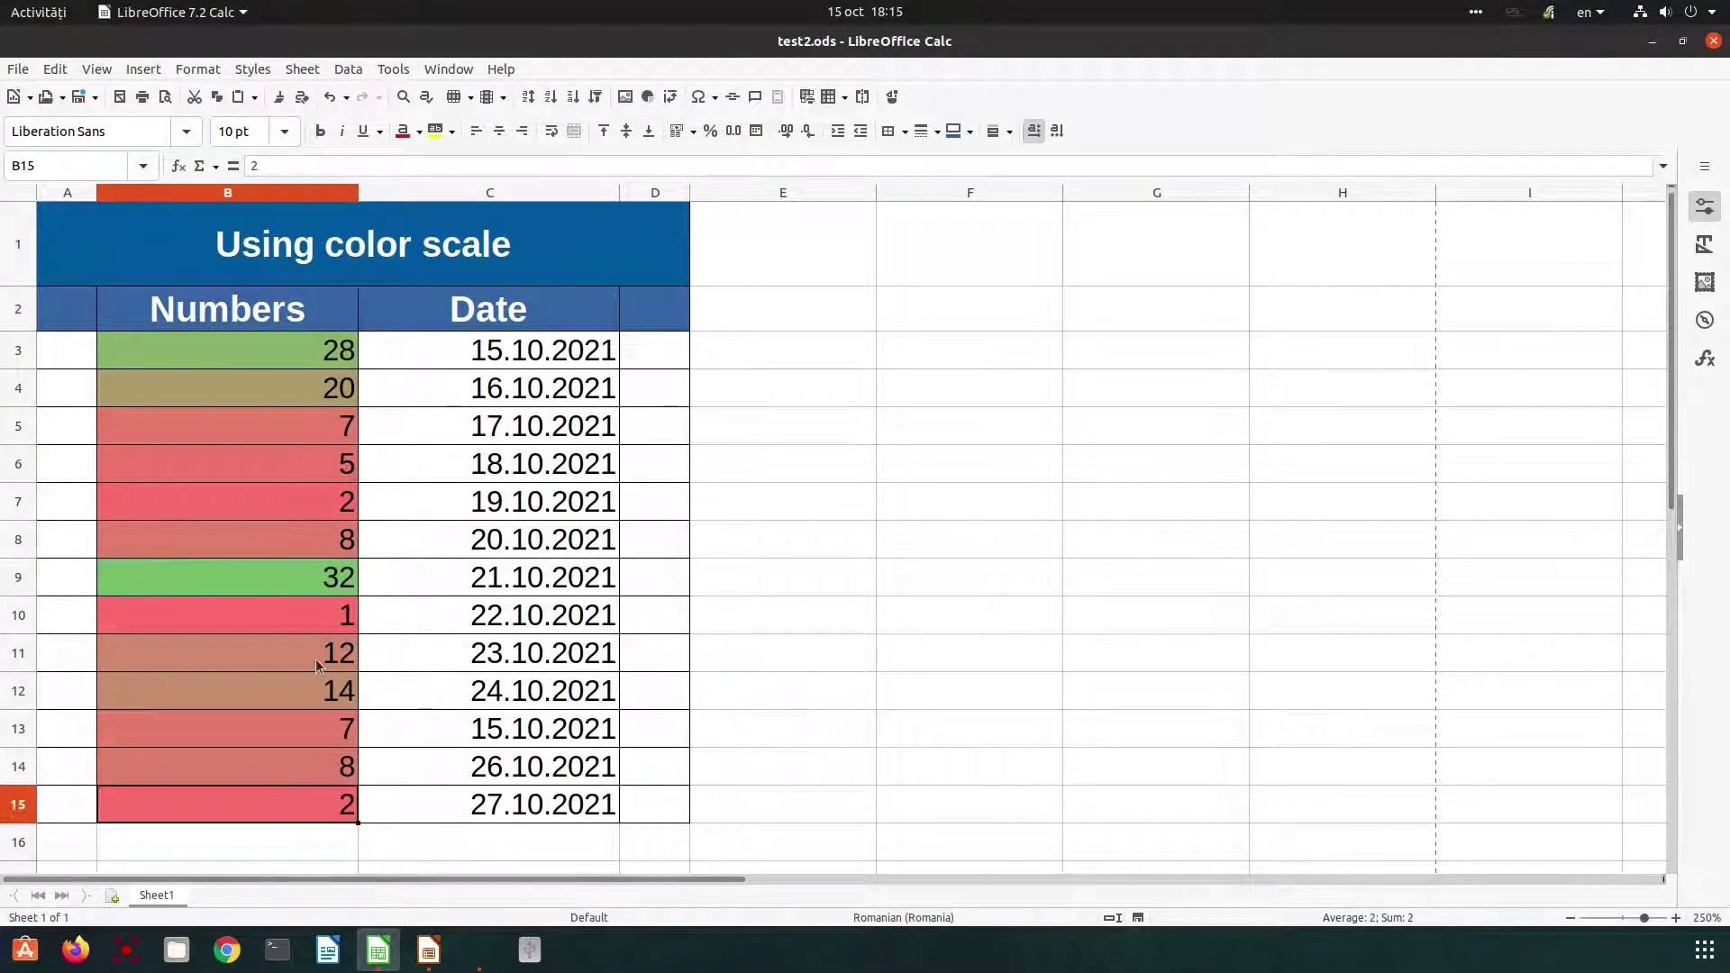
pyautogui.click(307, 620)
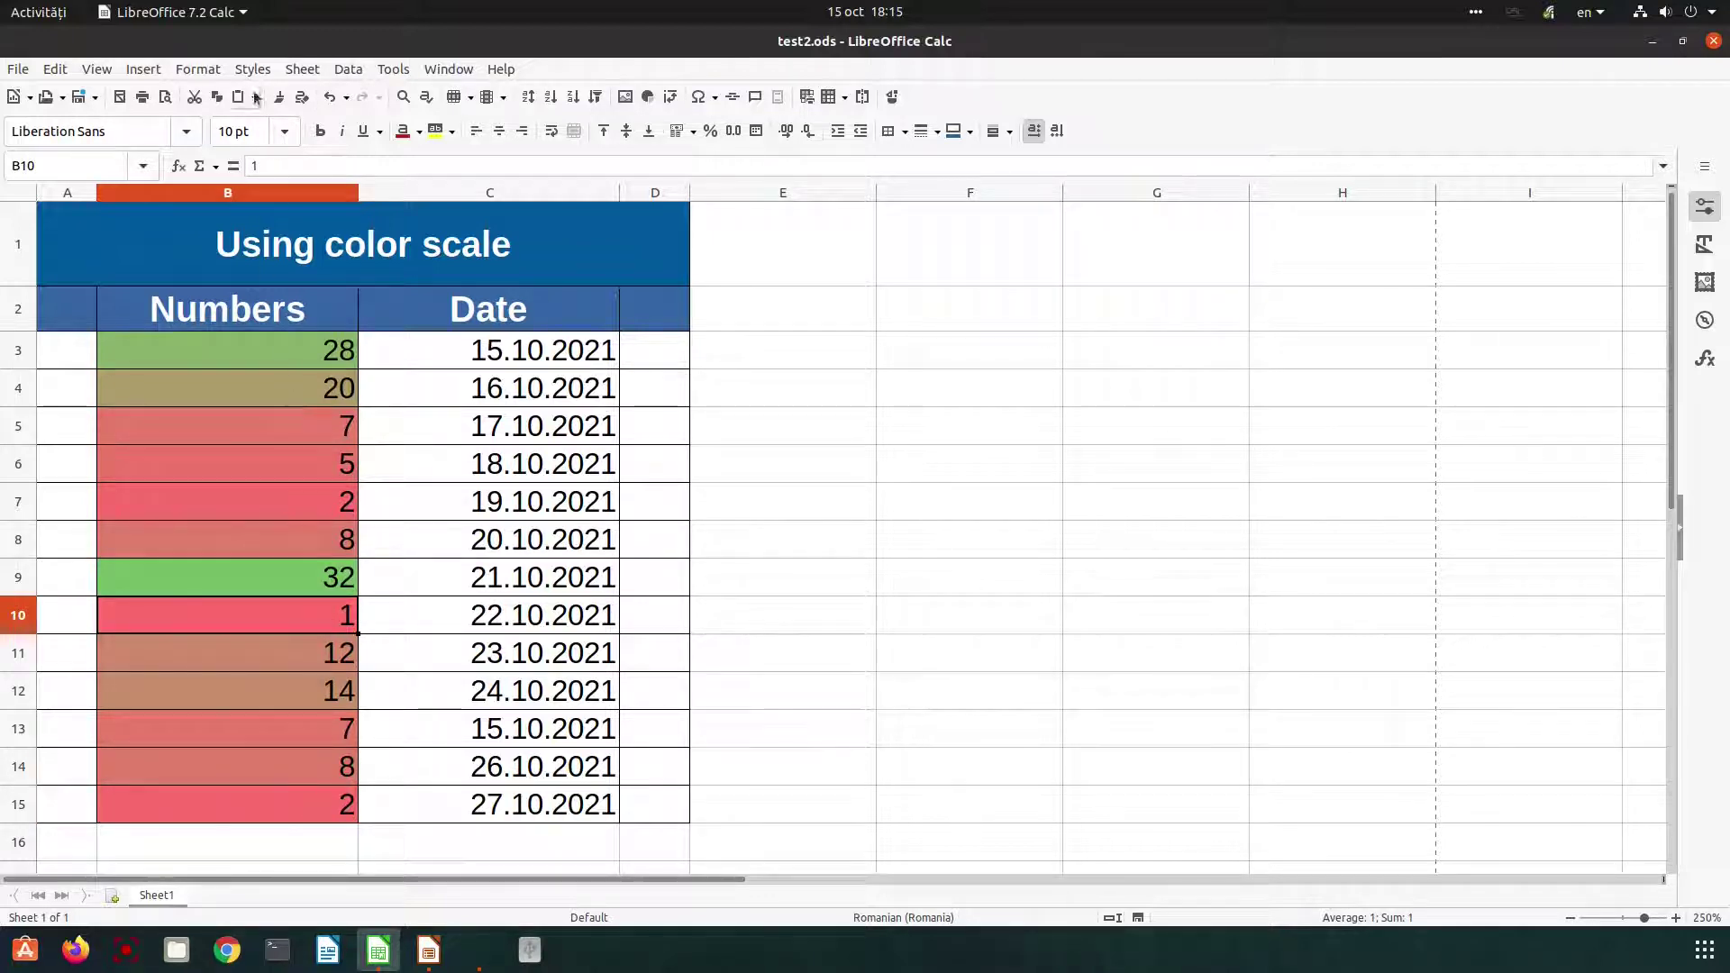
# Edit the B3:B15 colour scale rule from the Conditional Formatting manager.
pyautogui.click(216, 71)
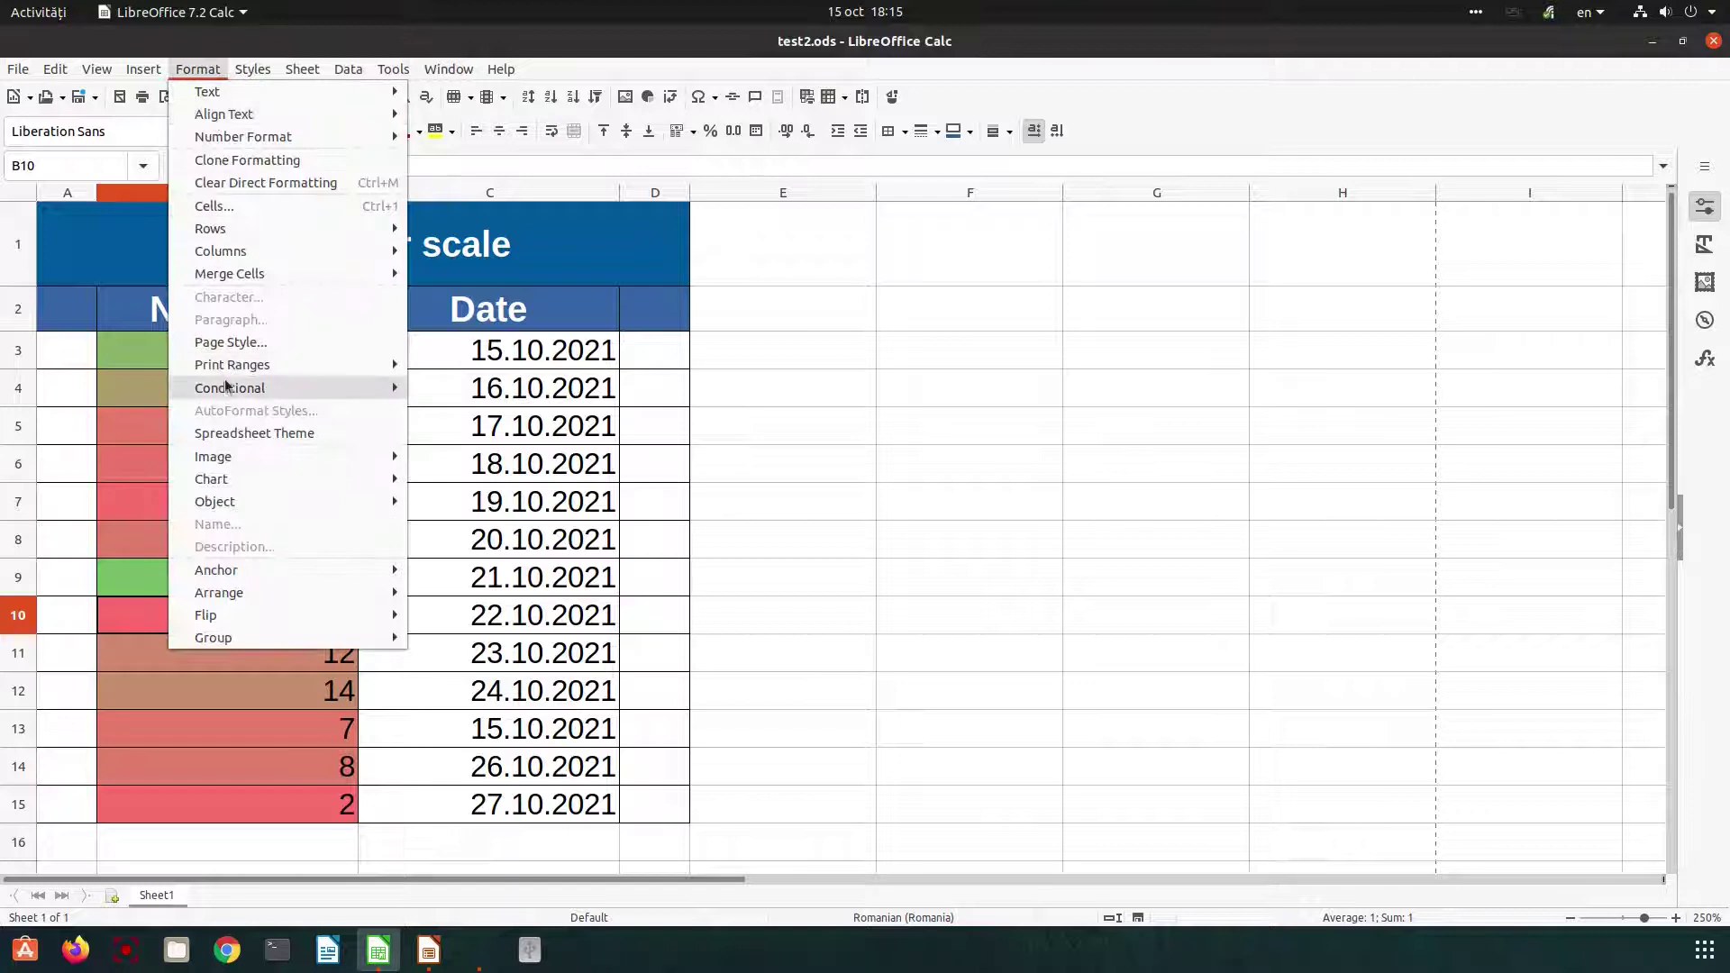
pyautogui.moveTo(239, 389)
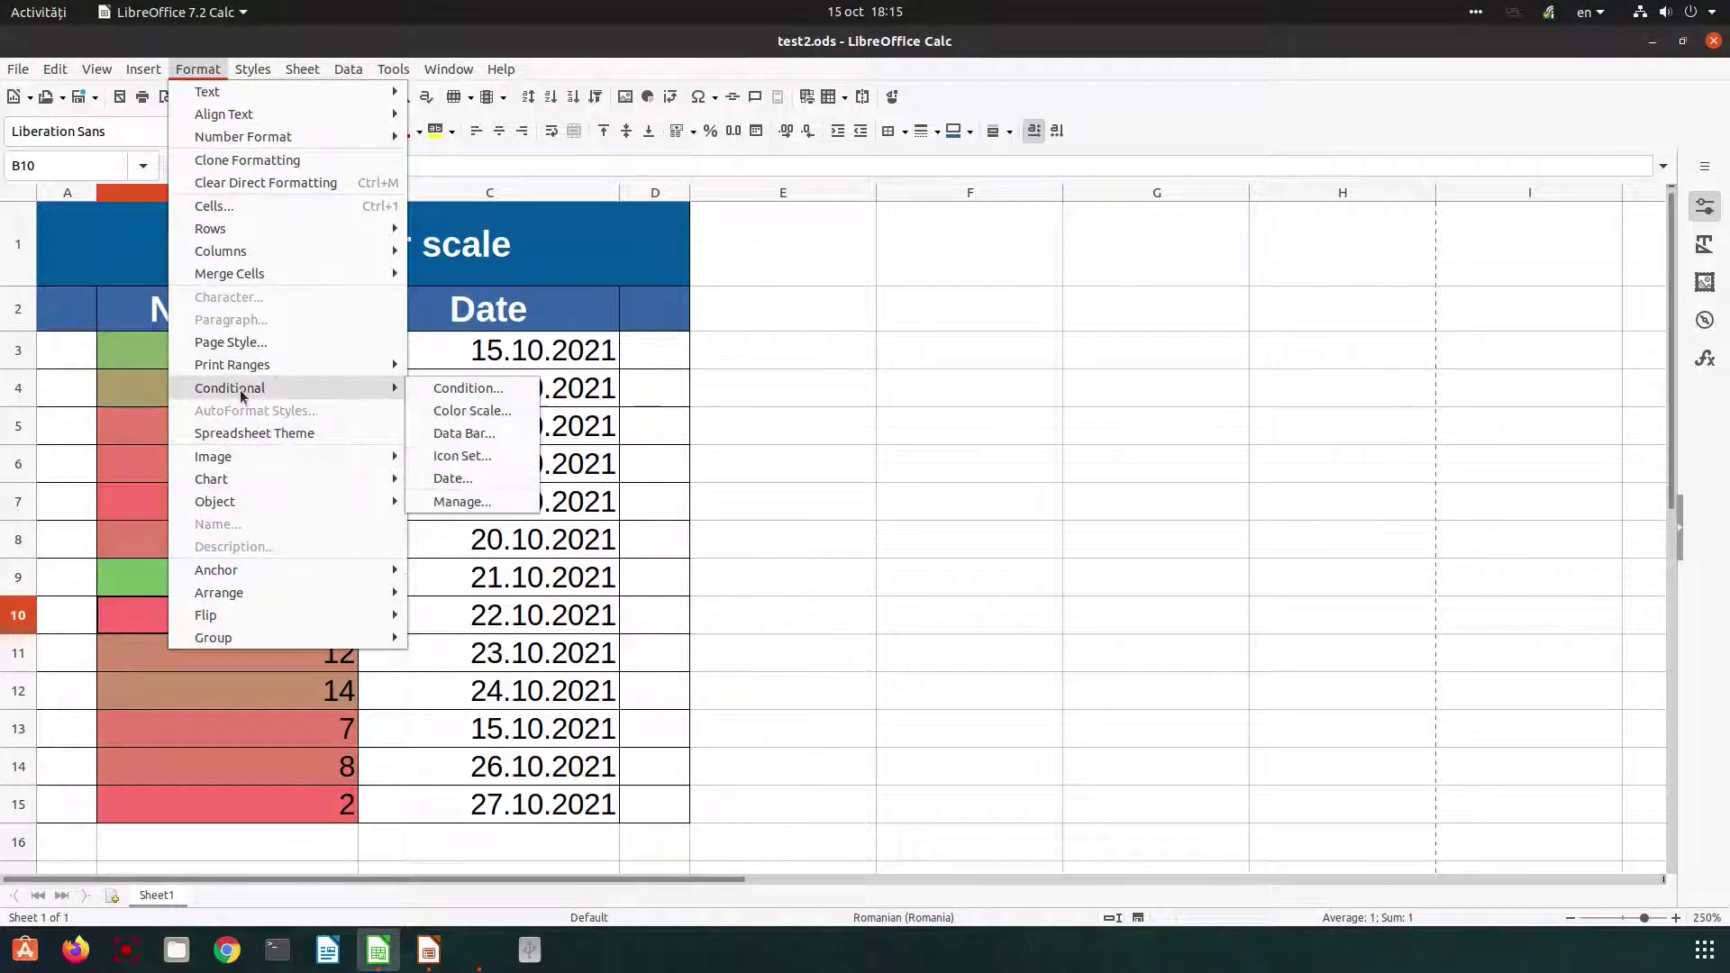
pyautogui.click(448, 502)
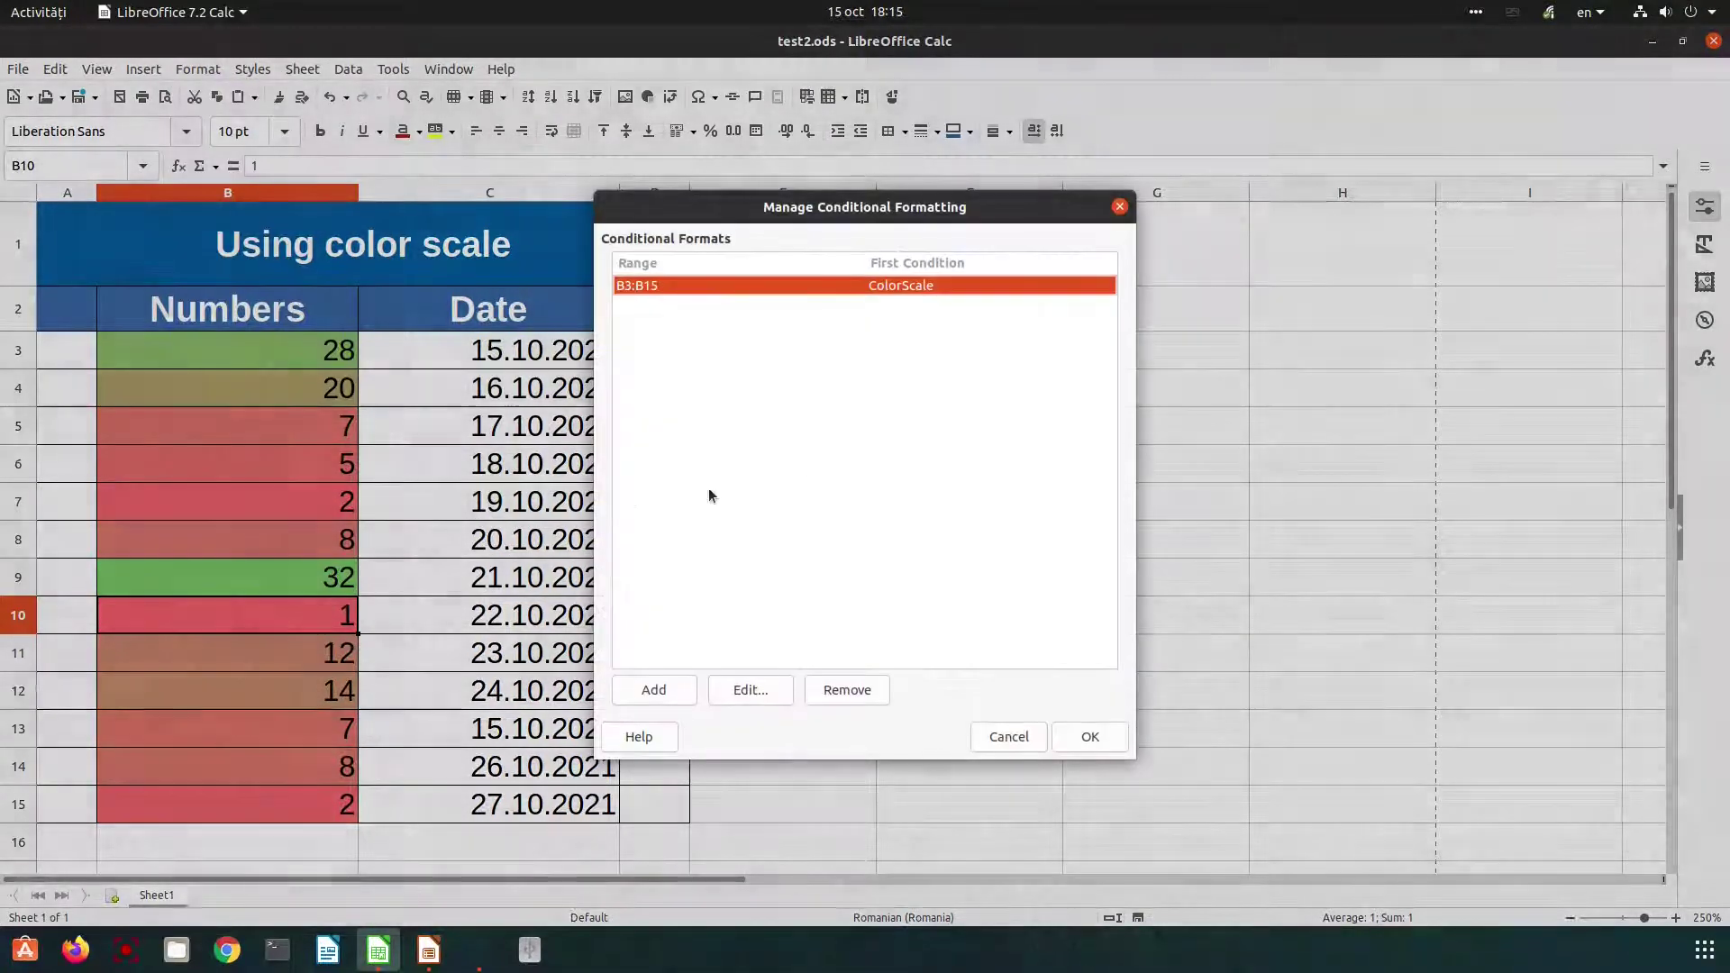
pyautogui.click(784, 687)
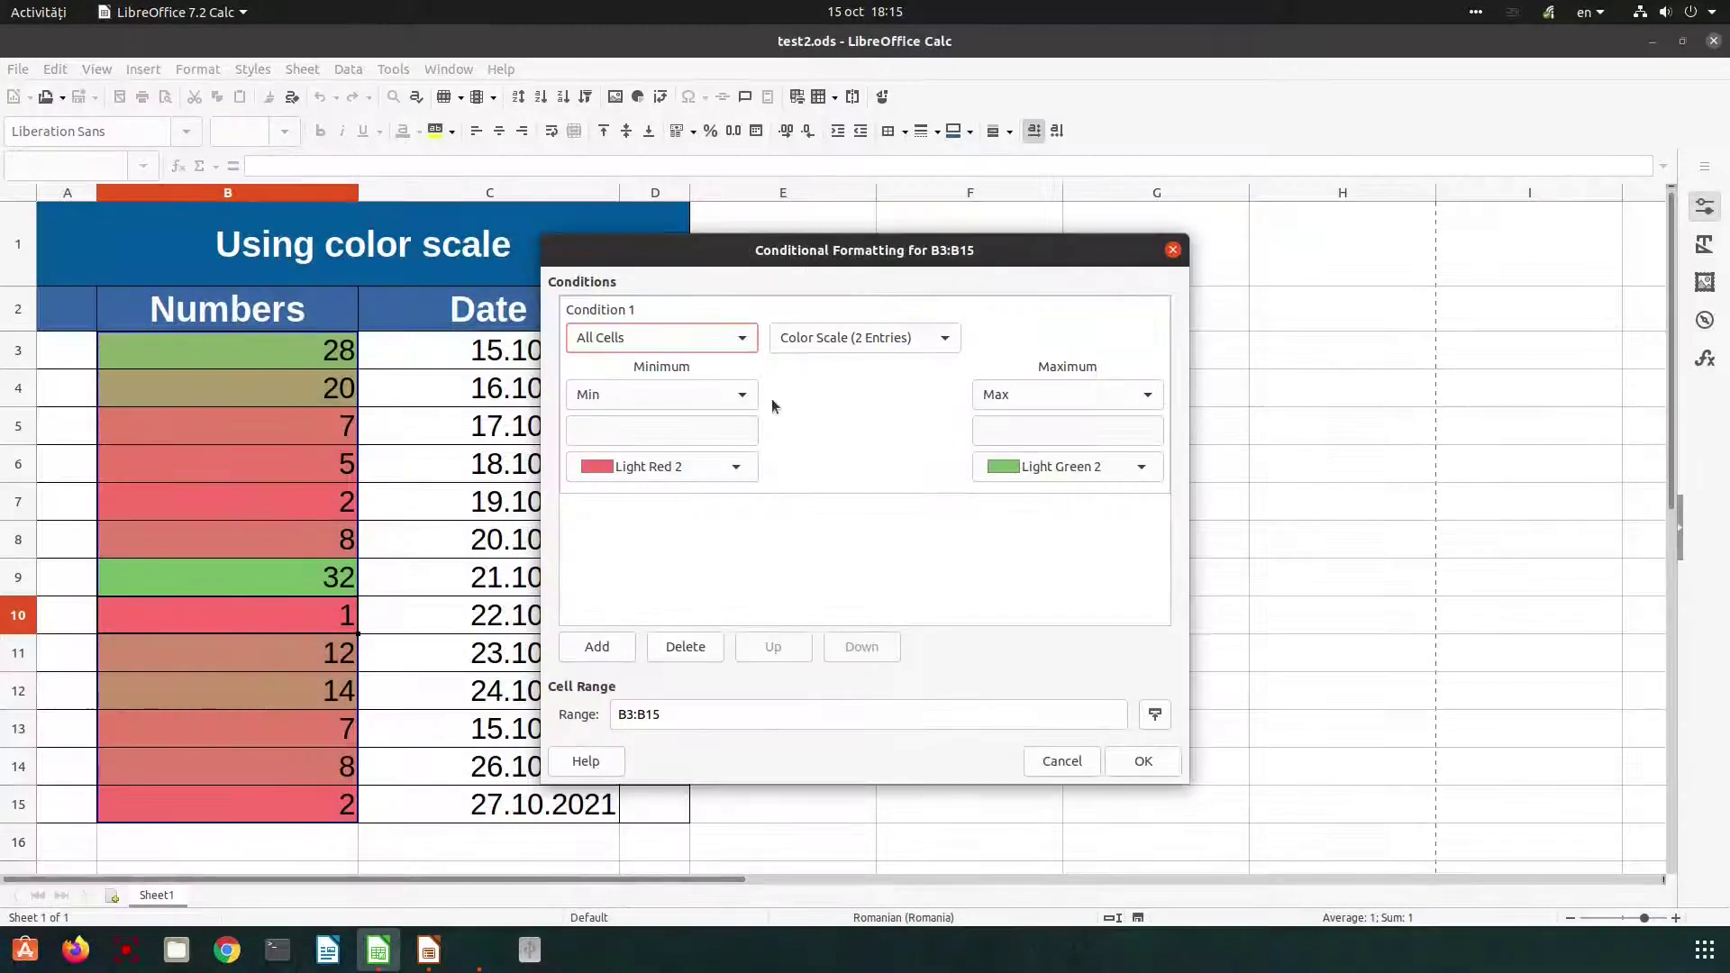
# Set the scale minimum to Red and maximum to Green, confirming both dialogs.
pyautogui.click(735, 467)
pyautogui.click(660, 541)
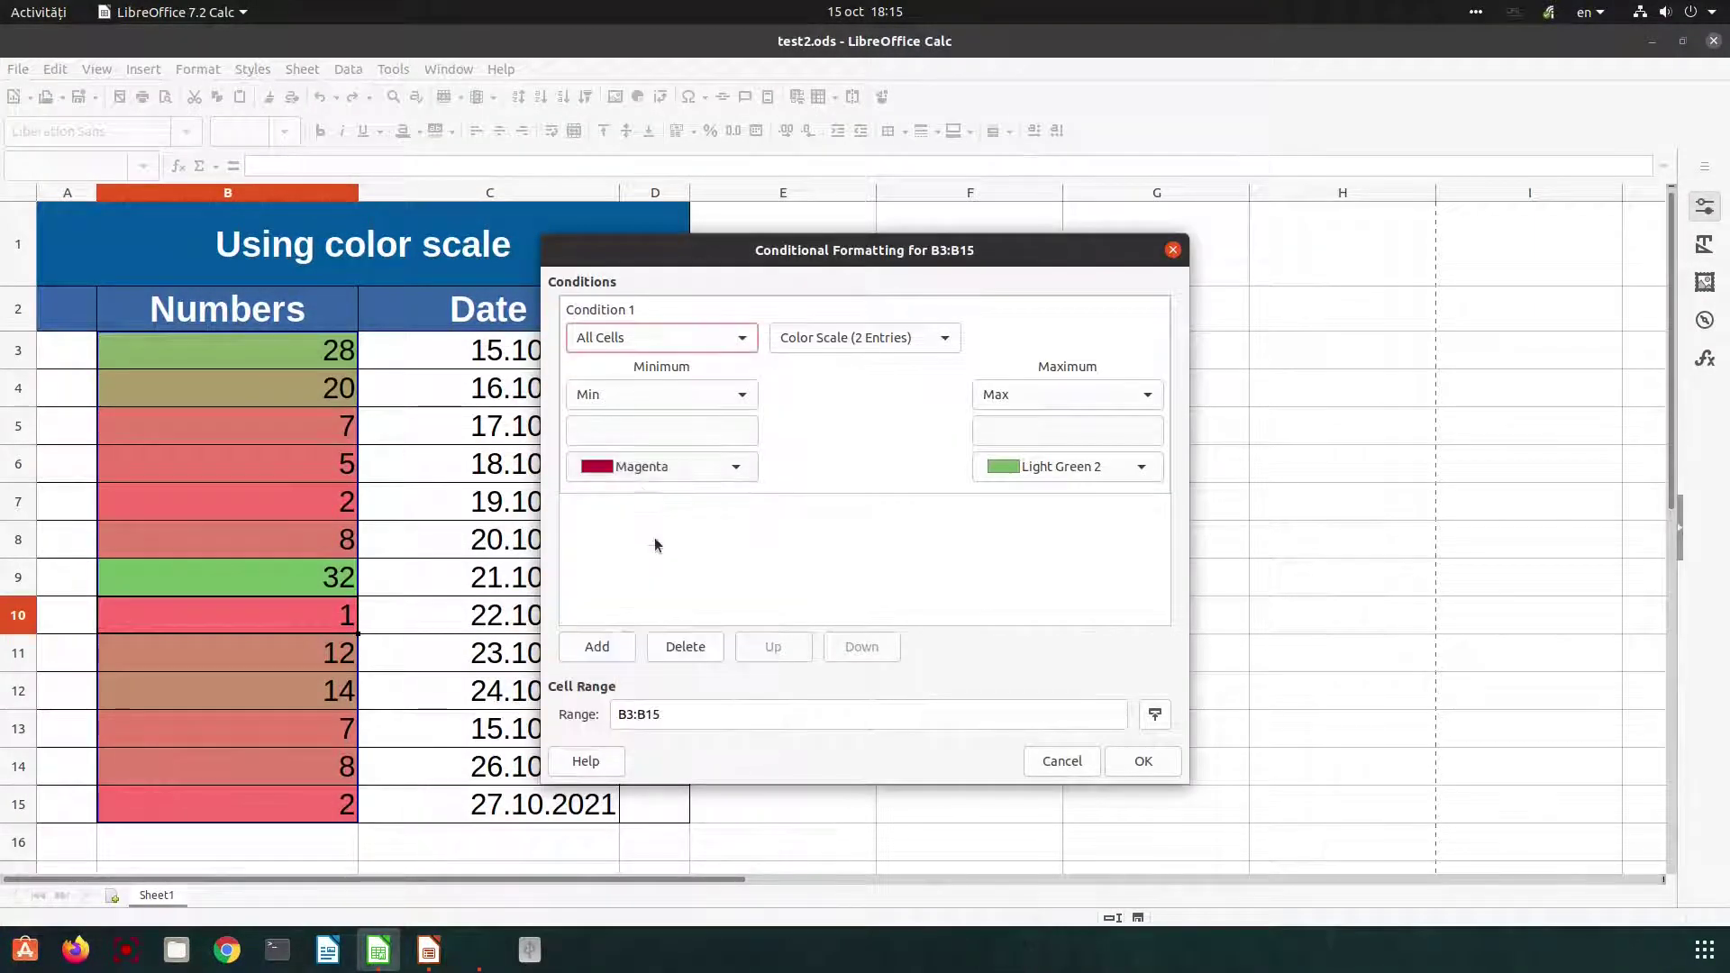
pyautogui.click(641, 467)
pyautogui.click(643, 542)
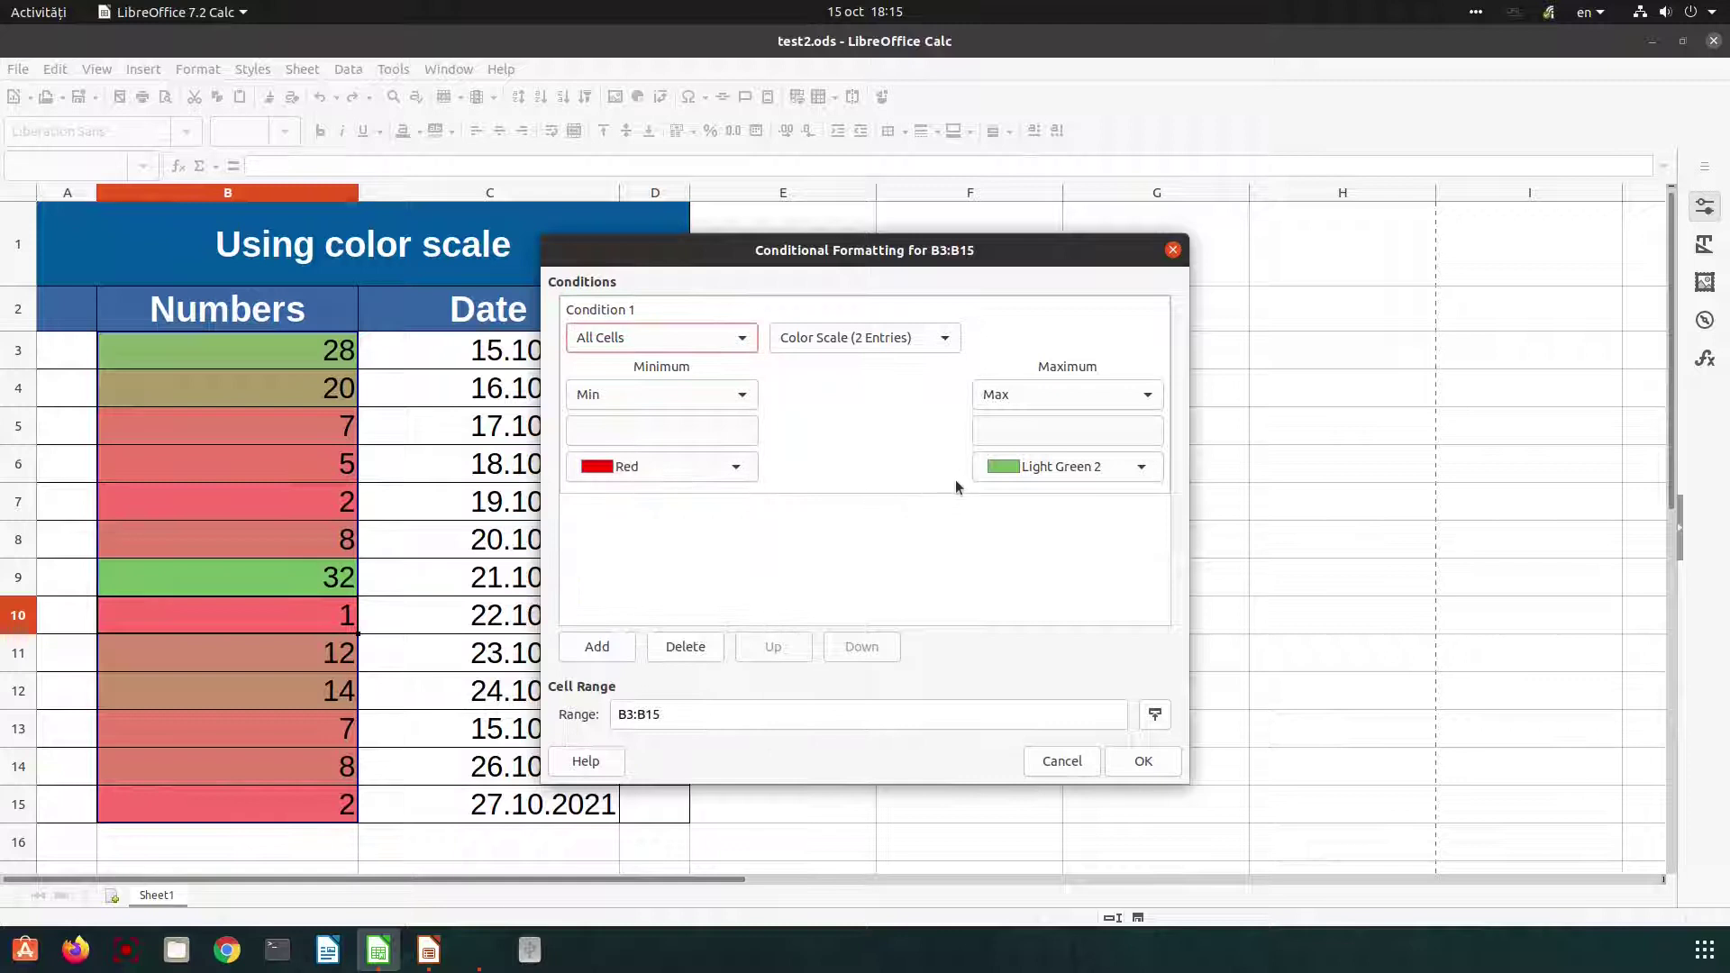
pyautogui.click(982, 473)
pyautogui.click(1147, 541)
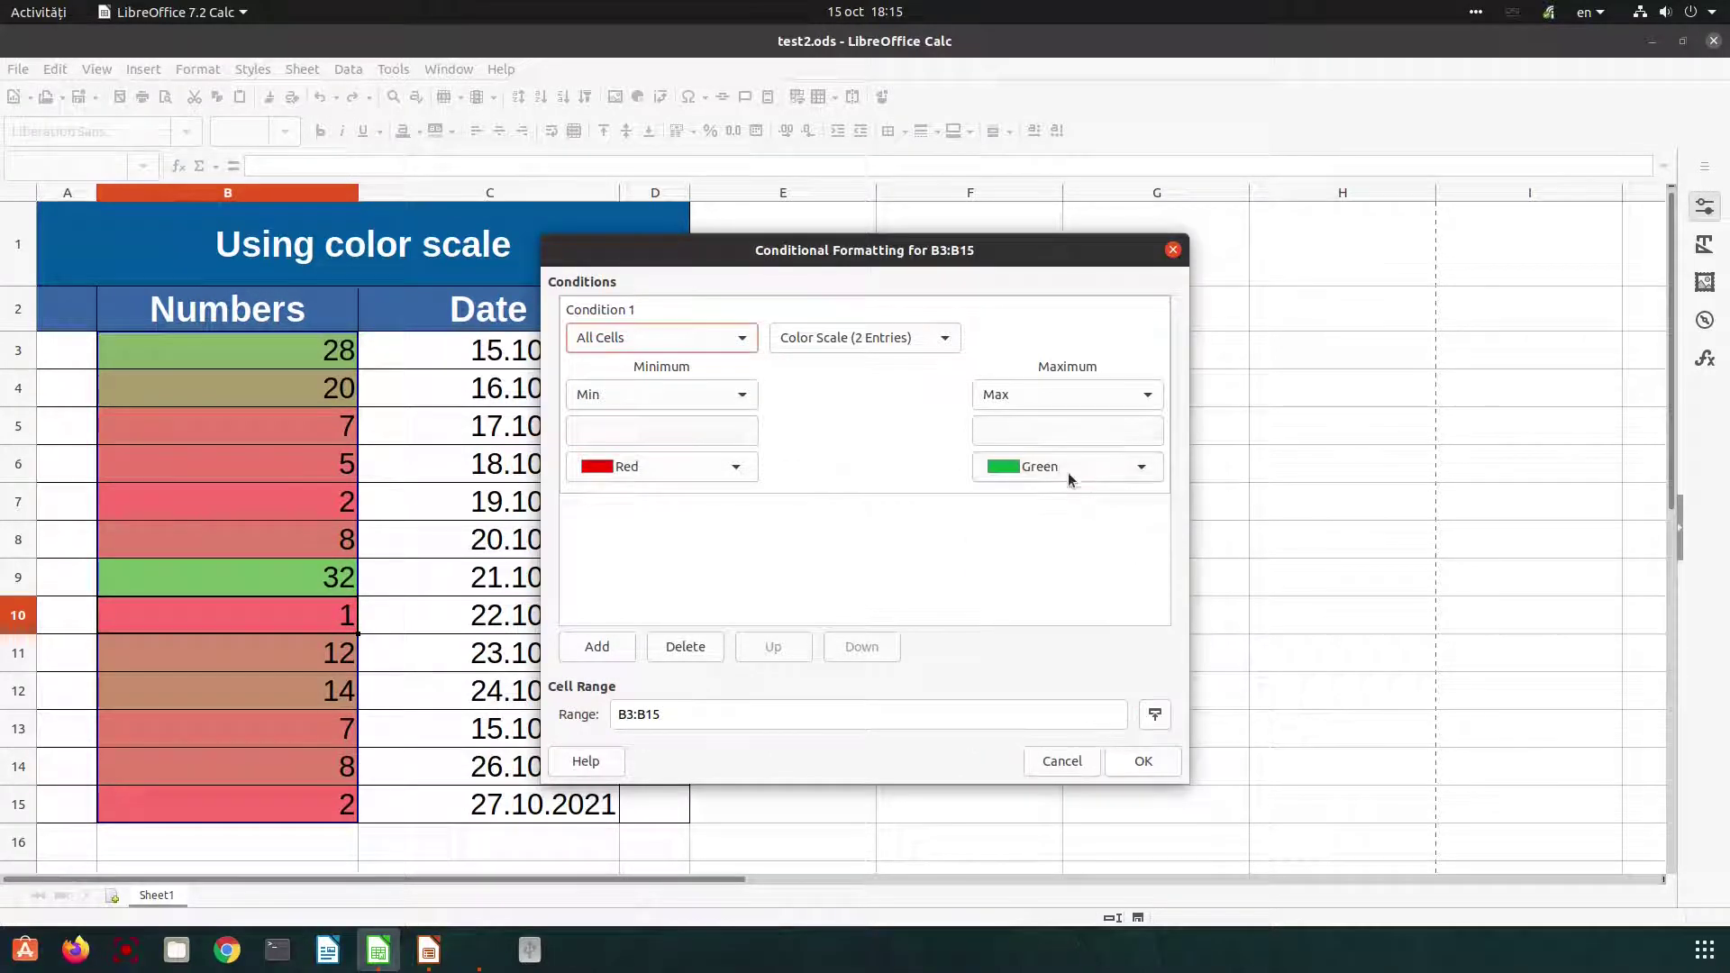
pyautogui.click(1137, 760)
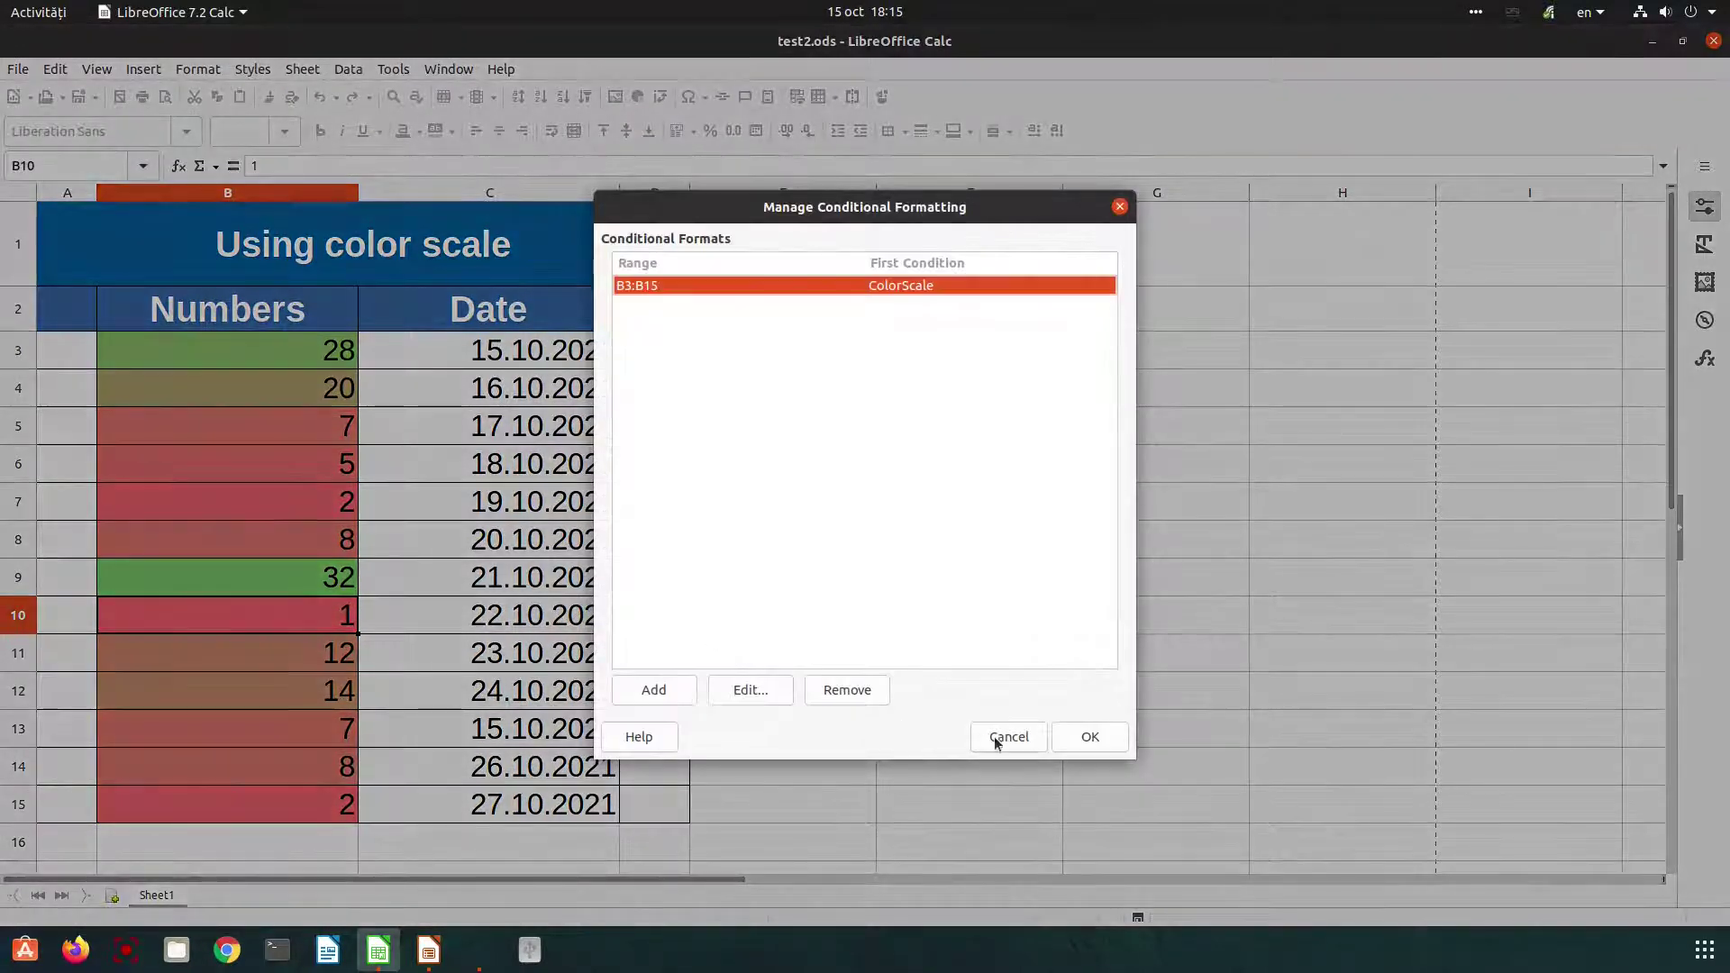
pyautogui.click(1088, 737)
# Inspect the shaded values in B15, B3 and B9, then change B6 to 40.
pyautogui.click(444, 537)
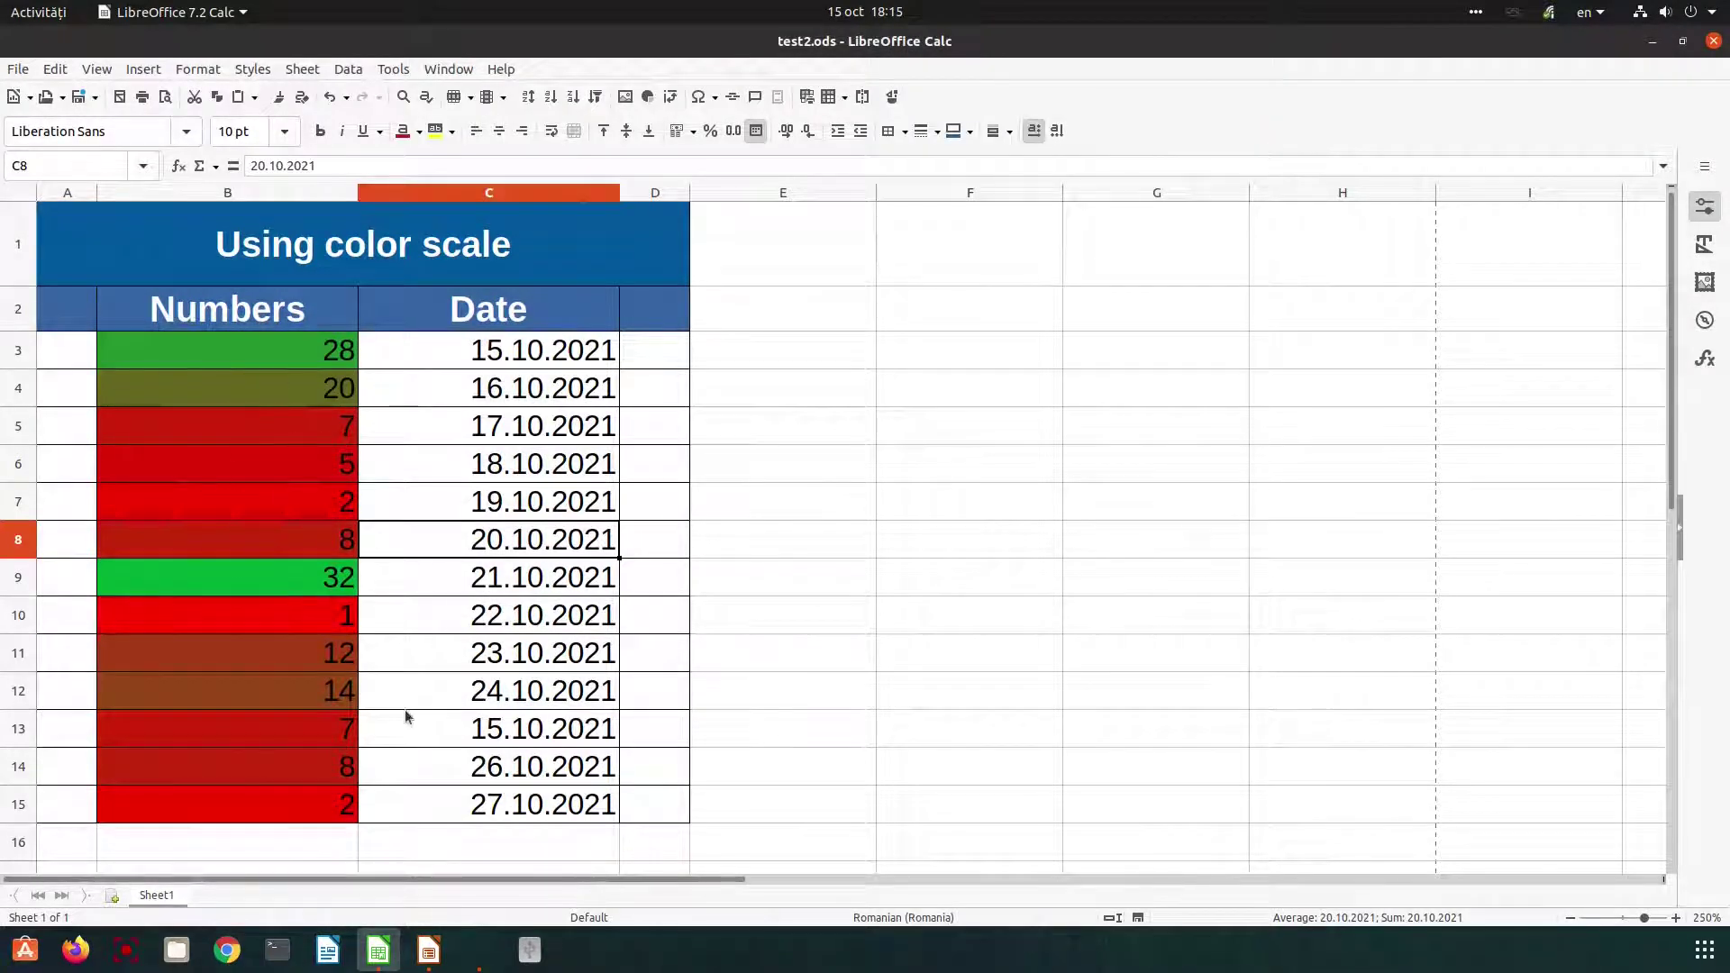
pyautogui.click(348, 798)
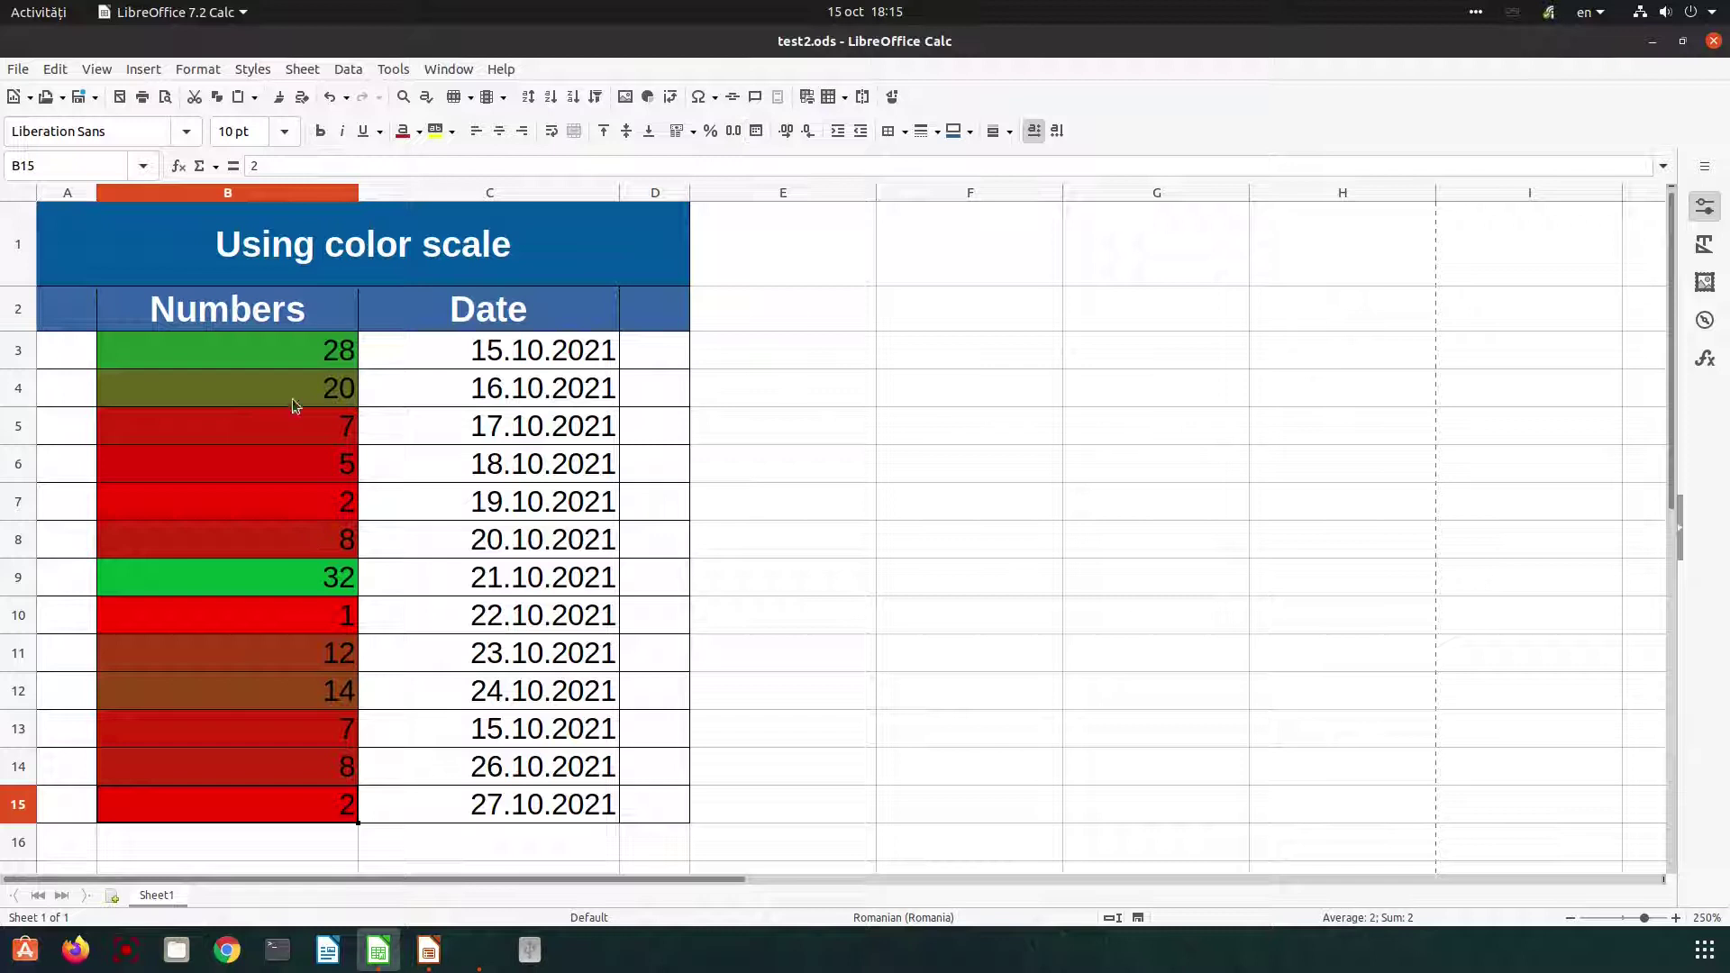
pyautogui.click(301, 359)
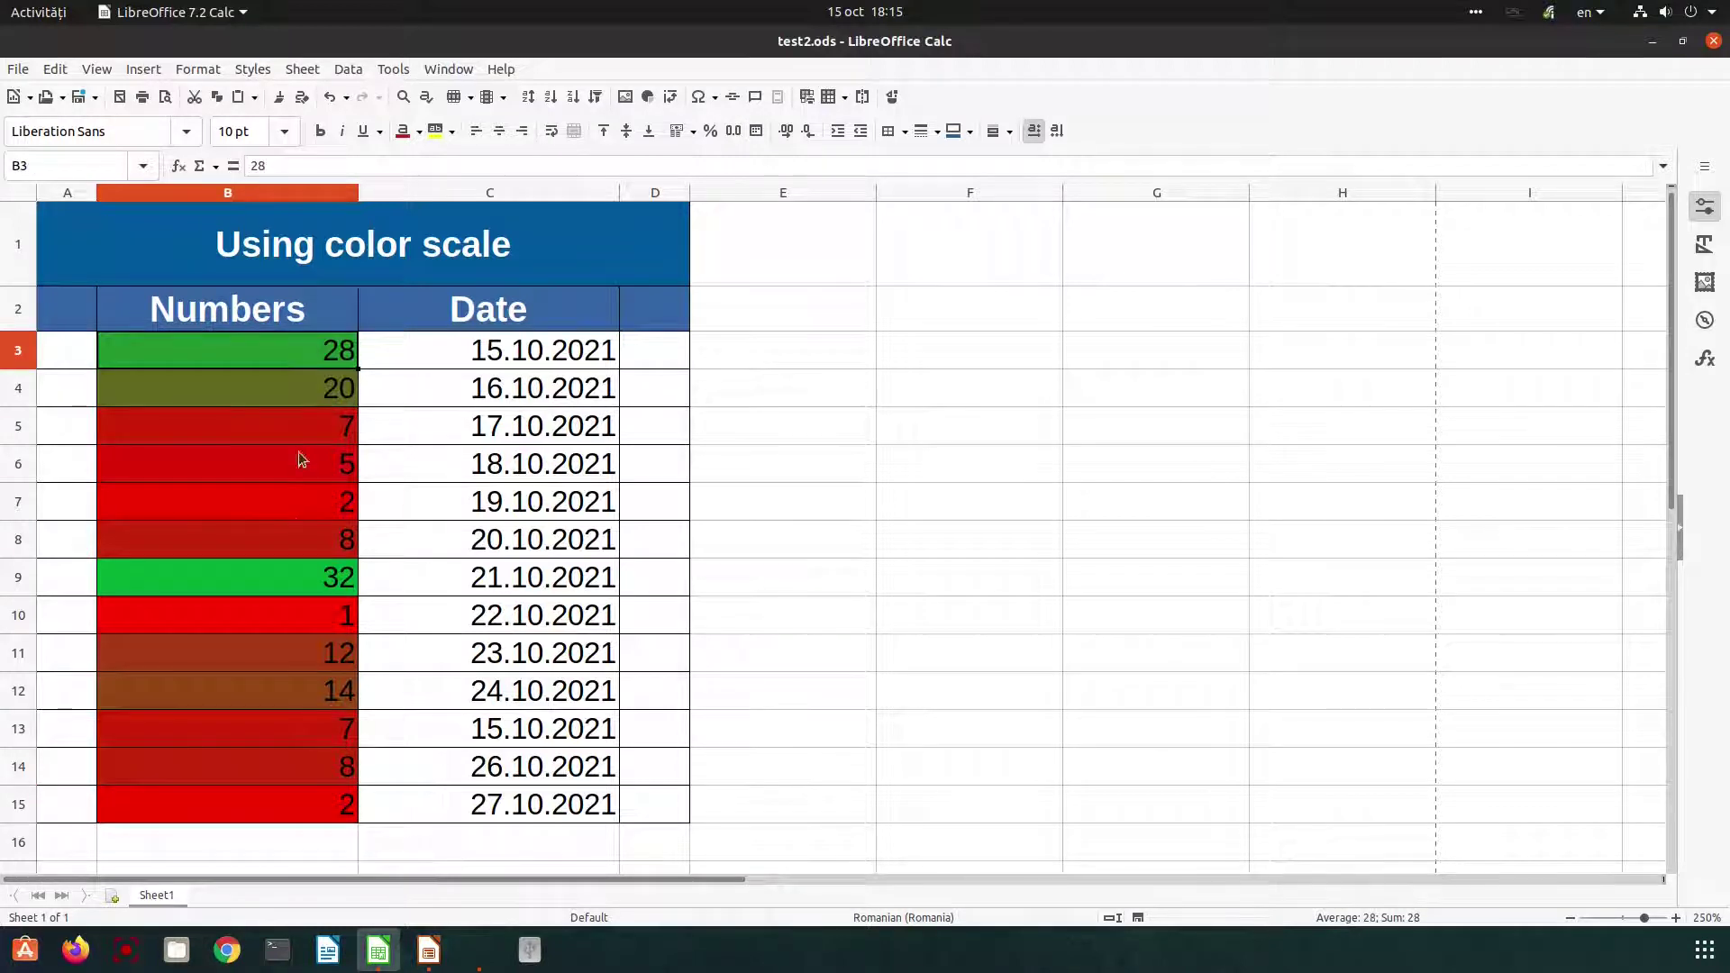
pyautogui.click(301, 571)
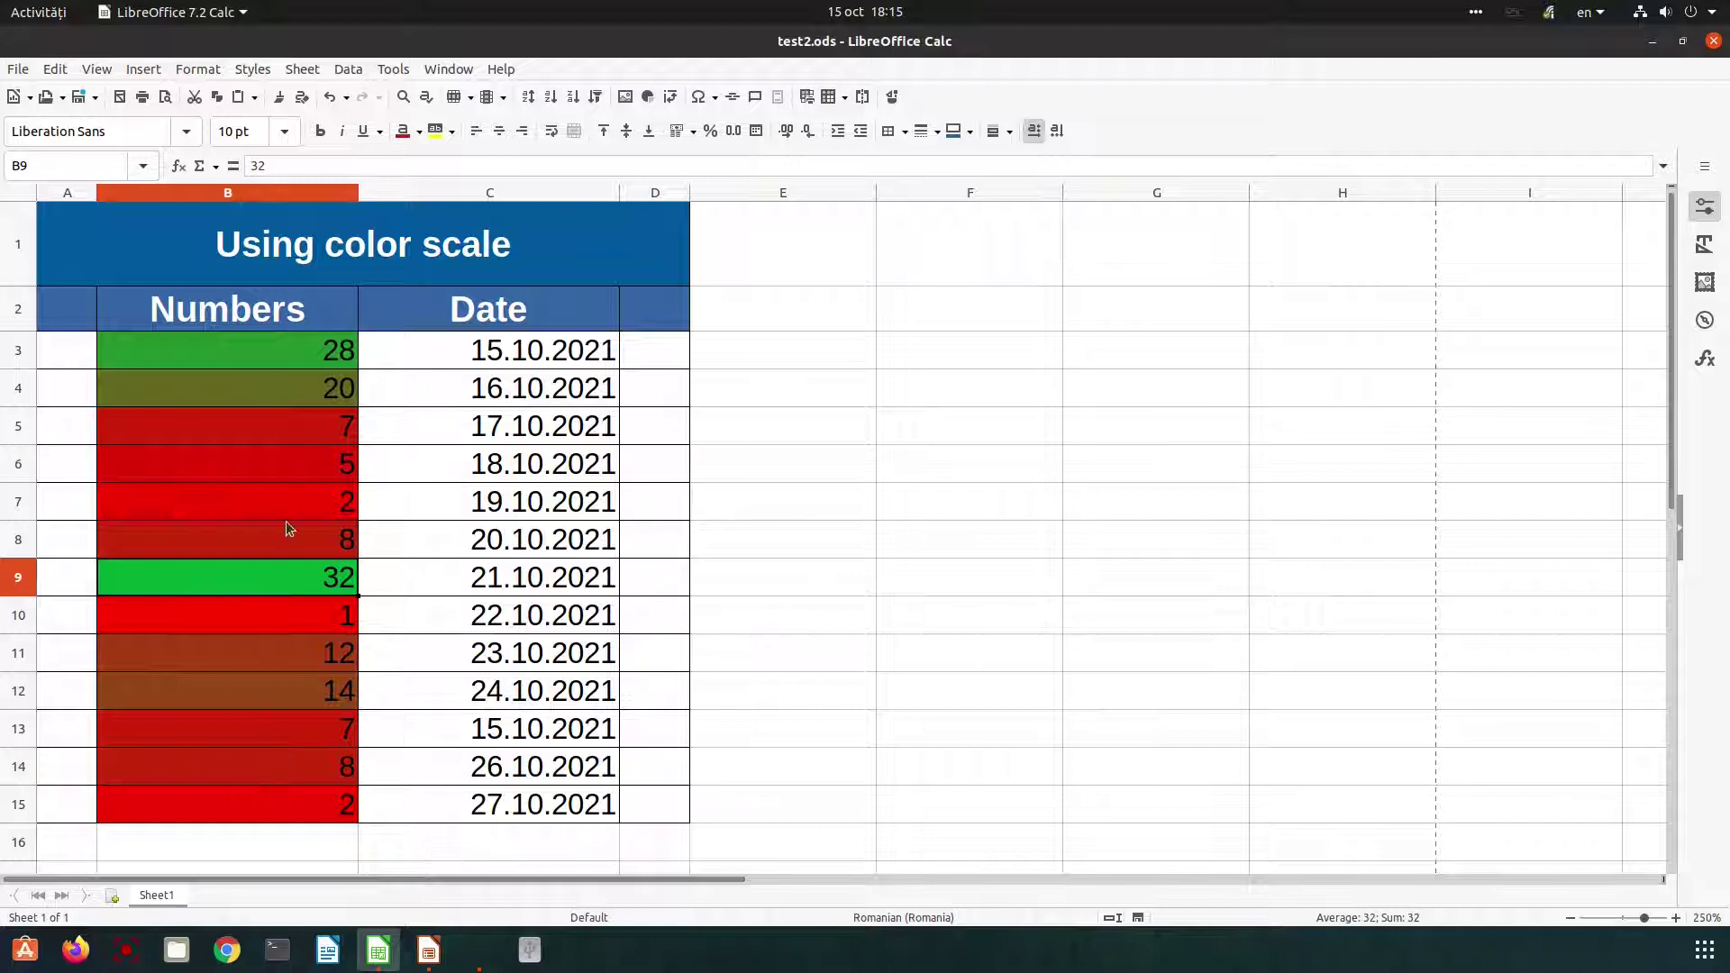
pyautogui.click(287, 468)
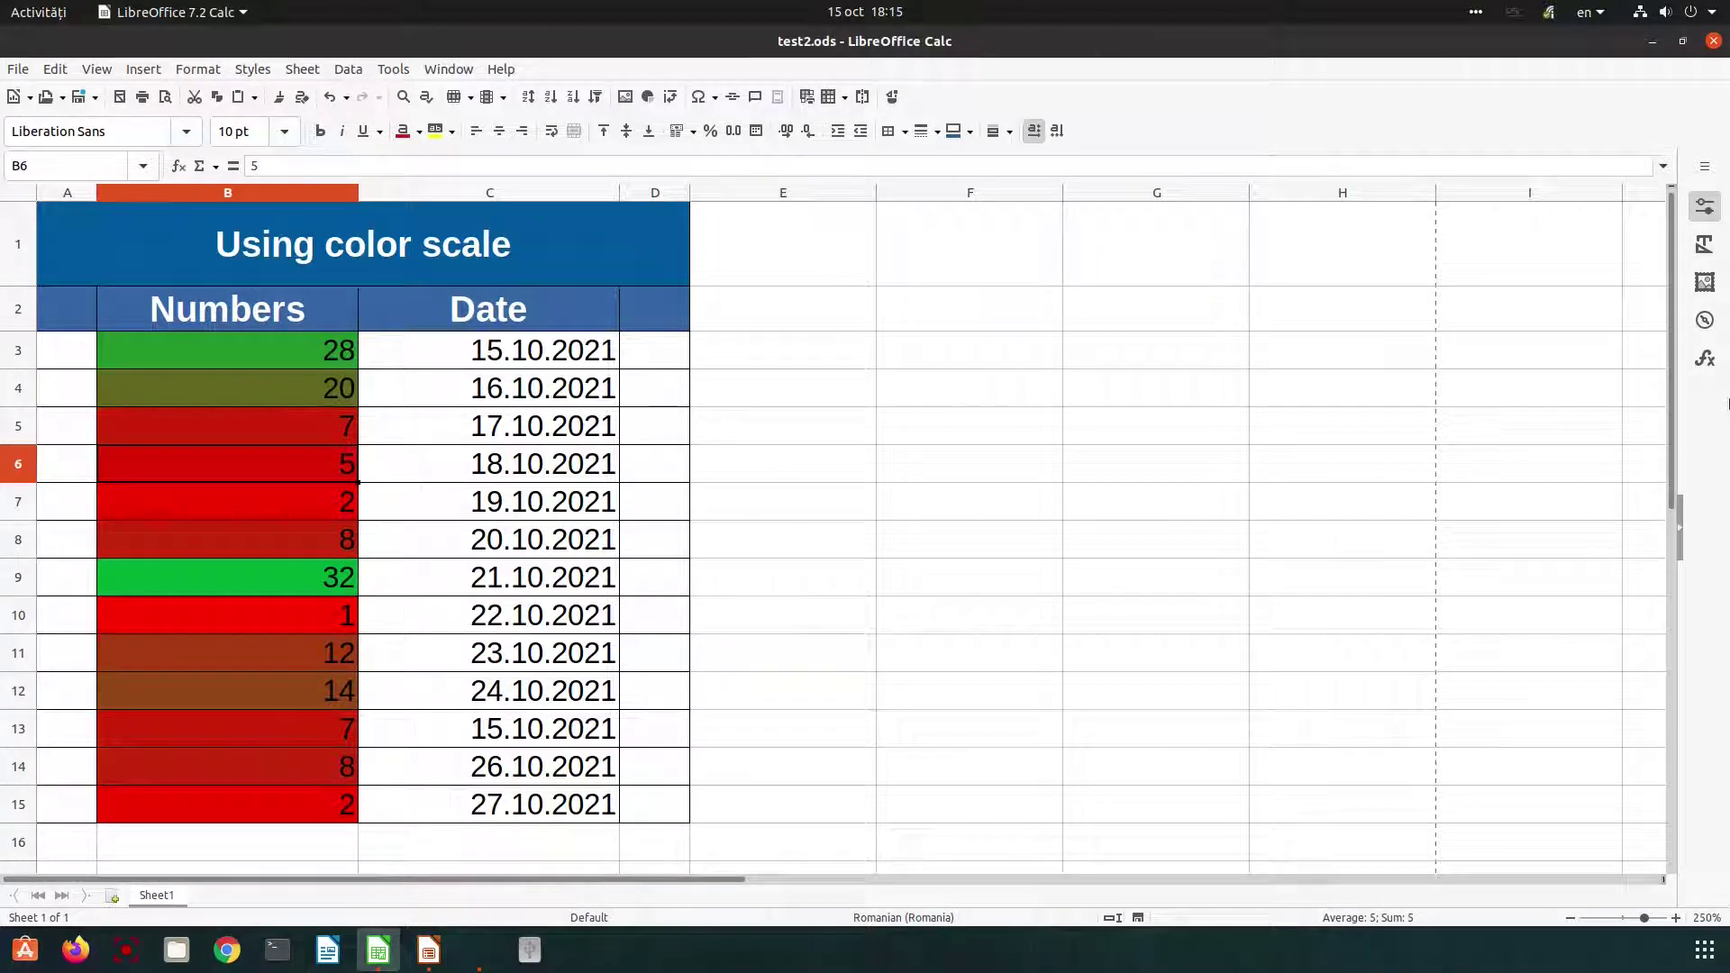
pyautogui.write('40')
pyautogui.press('Return')
pyautogui.press('Up')
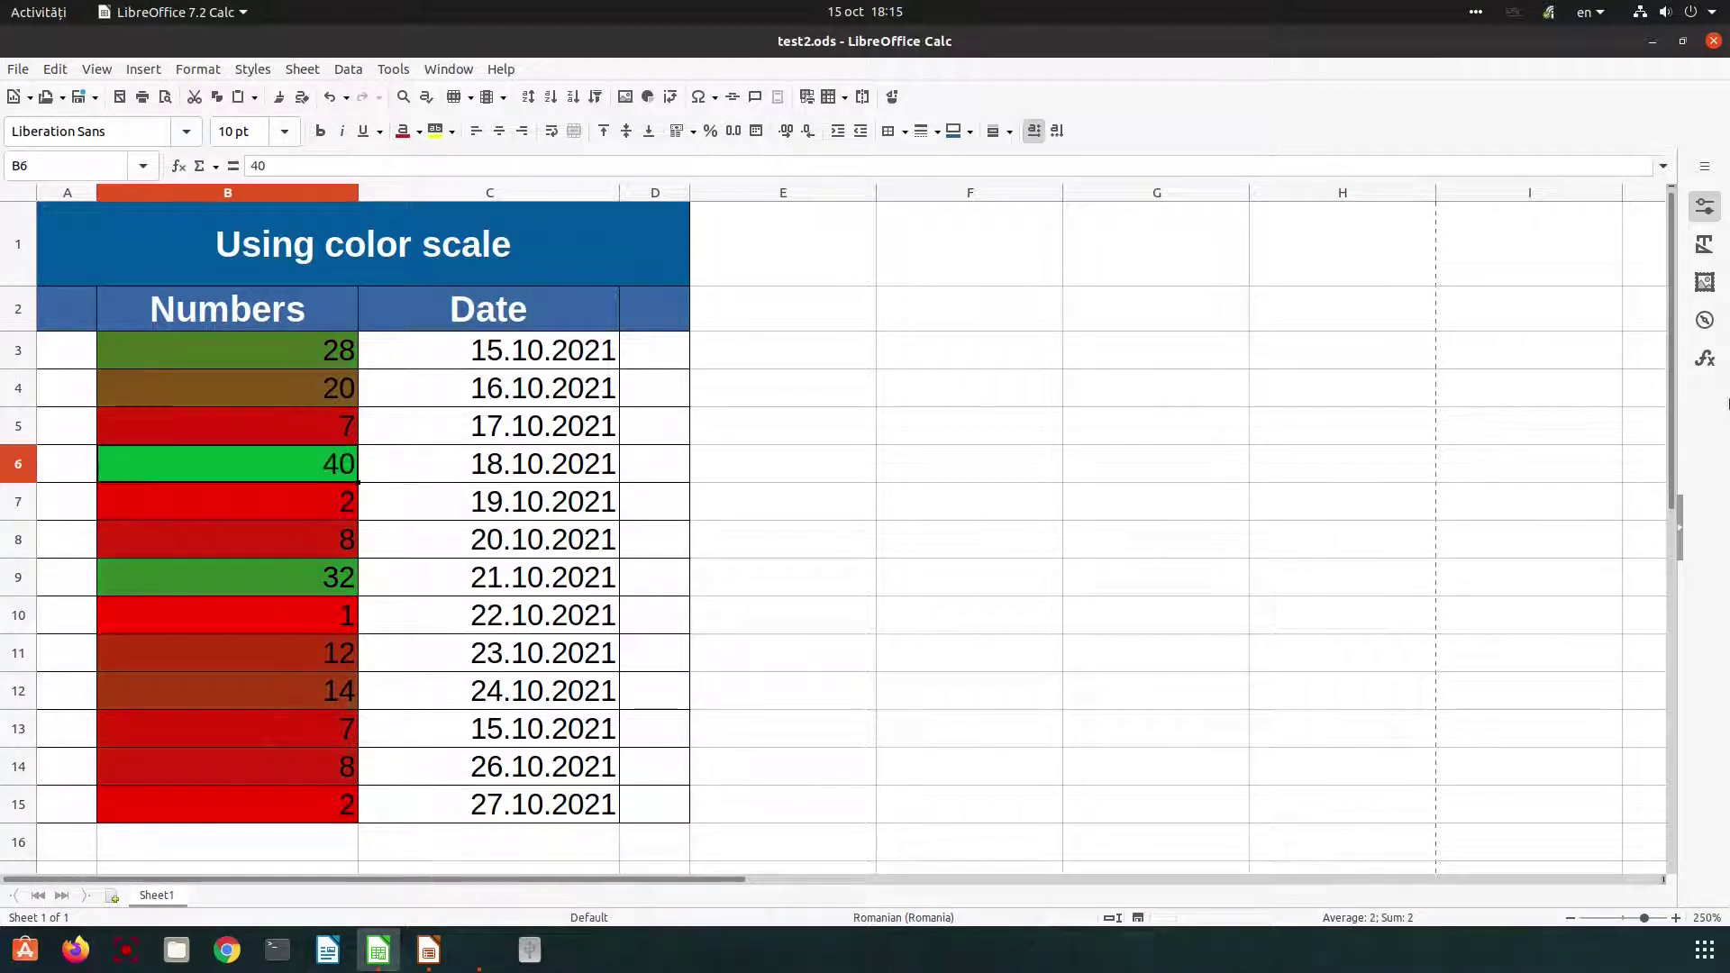
# Enter 41, 42 and 49 into B13, B14 and B15.
pyautogui.click(305, 725)
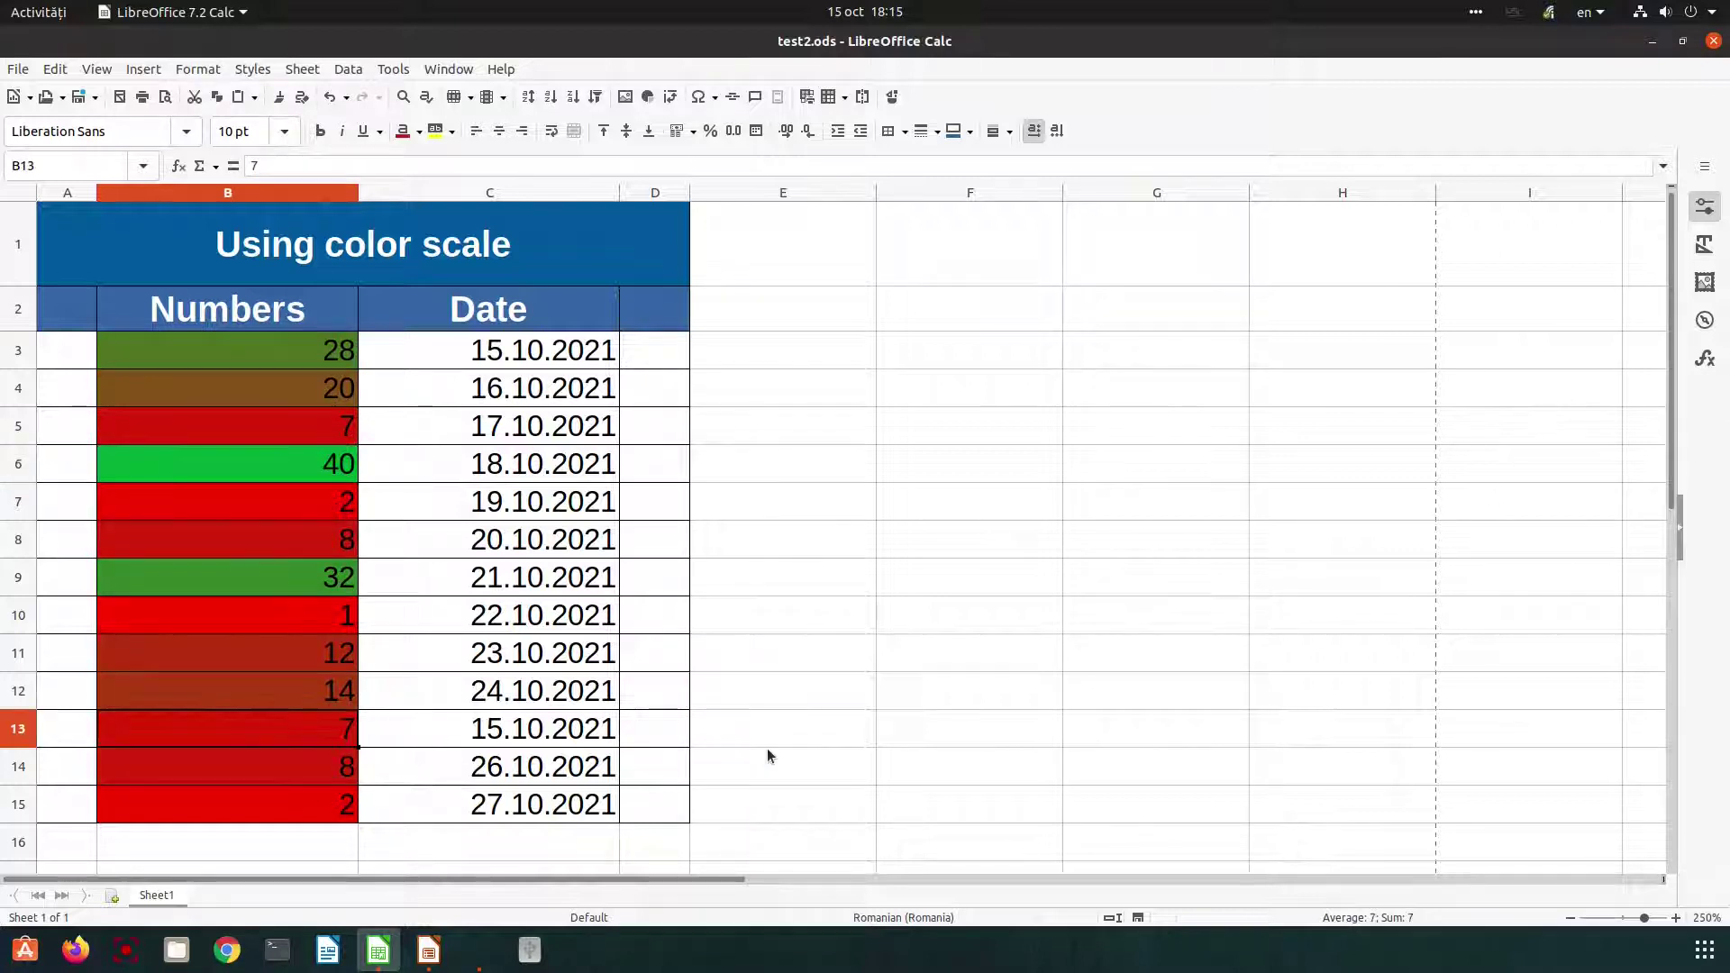
pyautogui.write('41')
pyautogui.press('Return')
pyautogui.write('42')
pyautogui.press('Return')
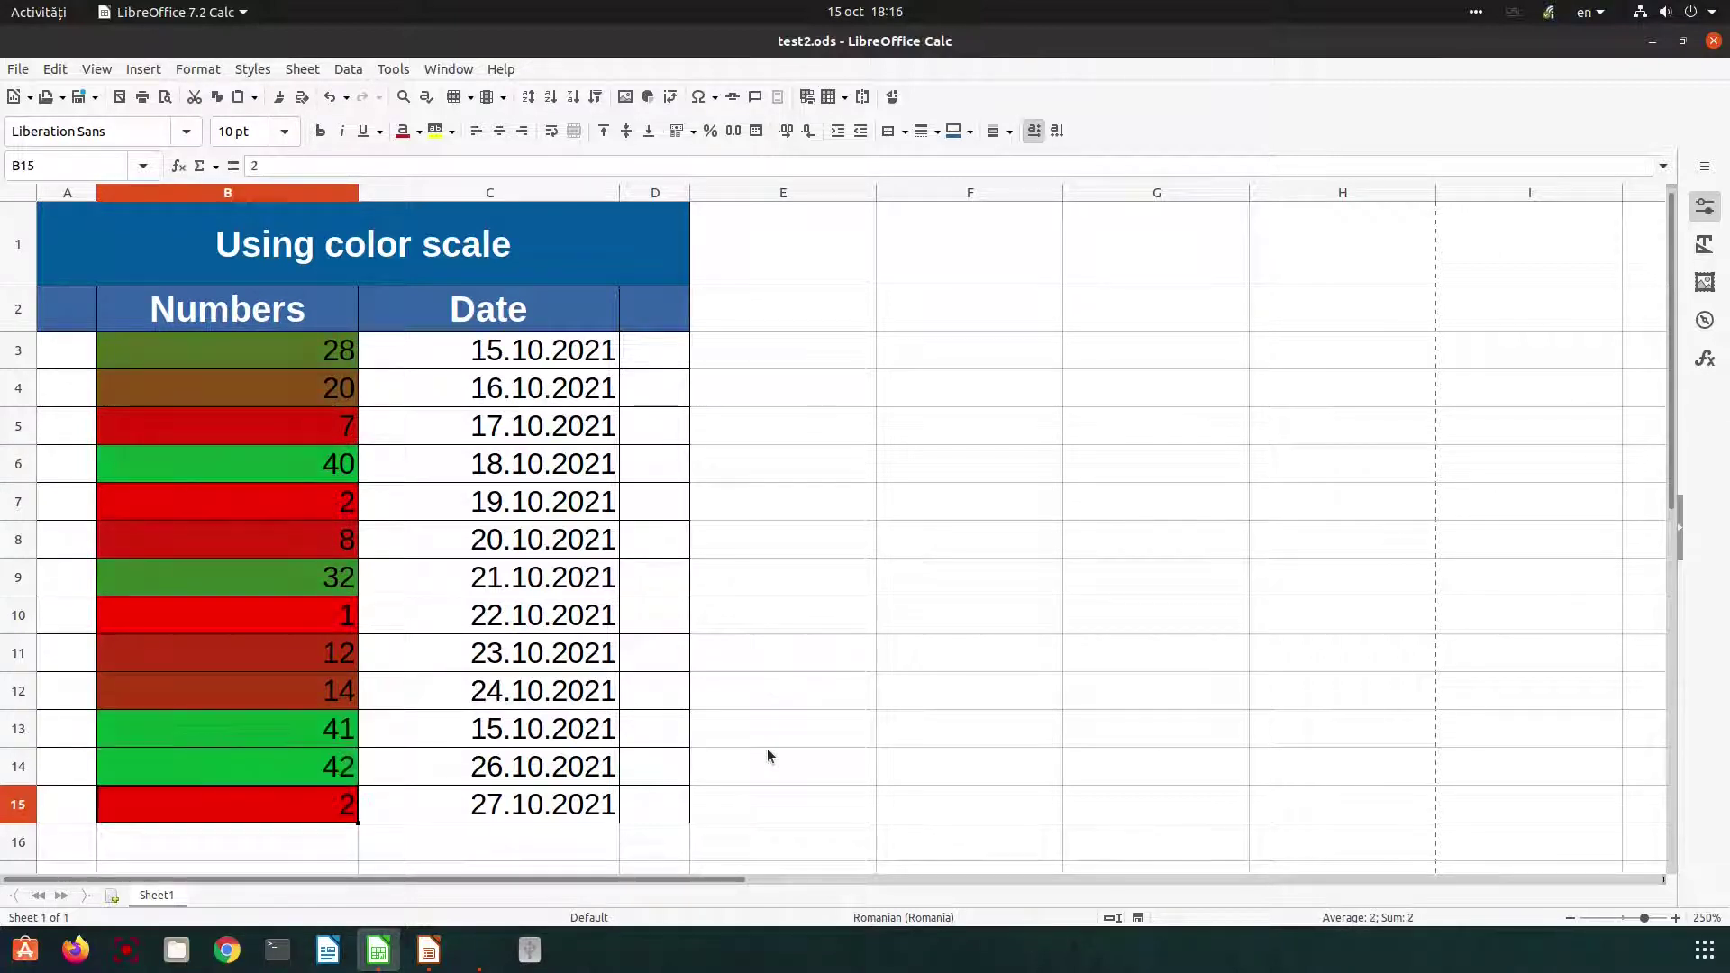
pyautogui.write('49')
pyautogui.press('Return')
pyautogui.press('Right')
pyautogui.press('Up')
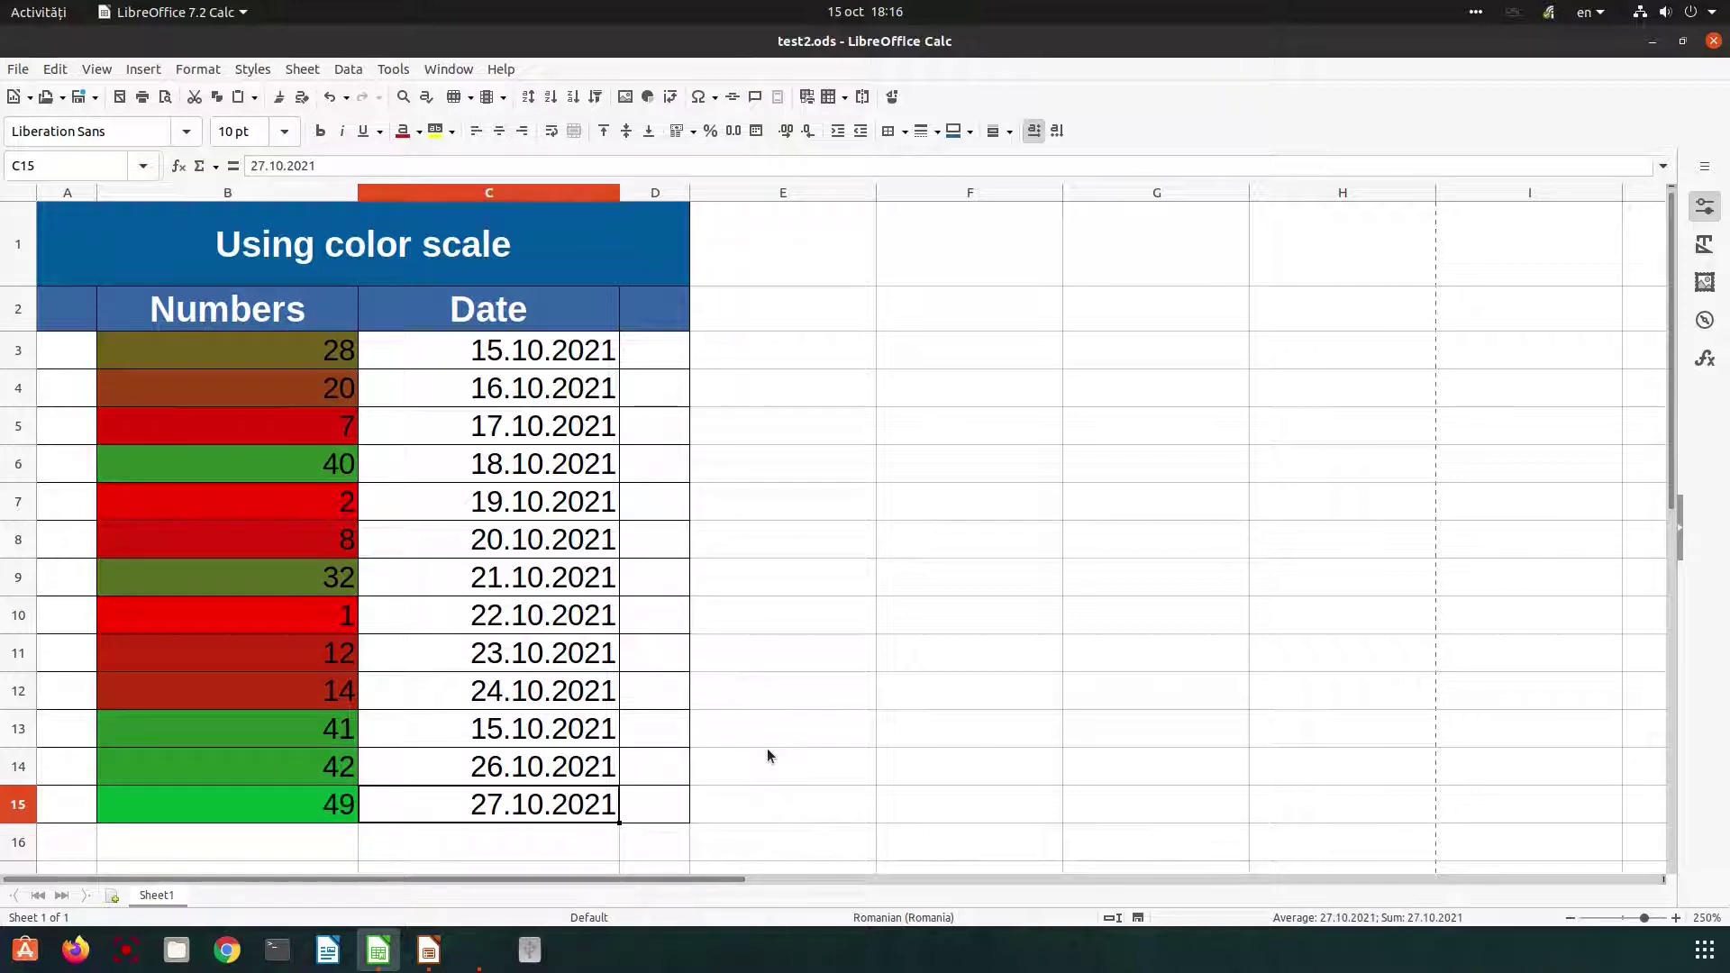
# Change B11 to 25 and B15 to 50.
pyautogui.click(287, 611)
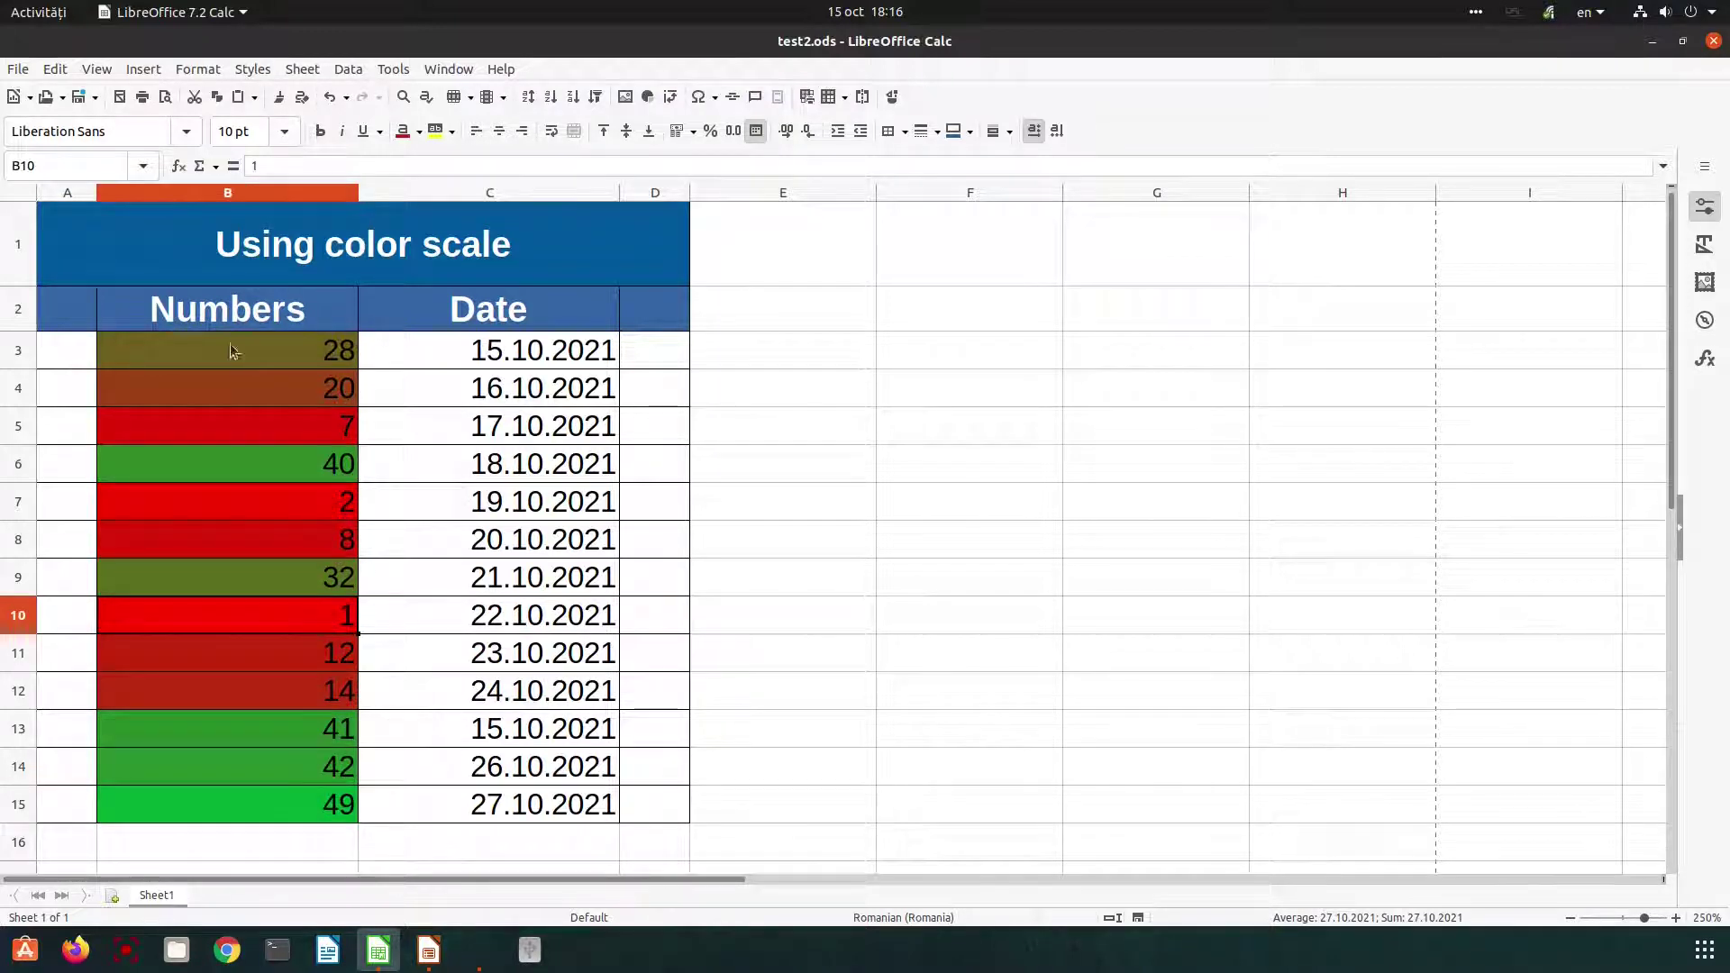
pyautogui.click(277, 653)
pyautogui.write('25')
pyautogui.press('Return')
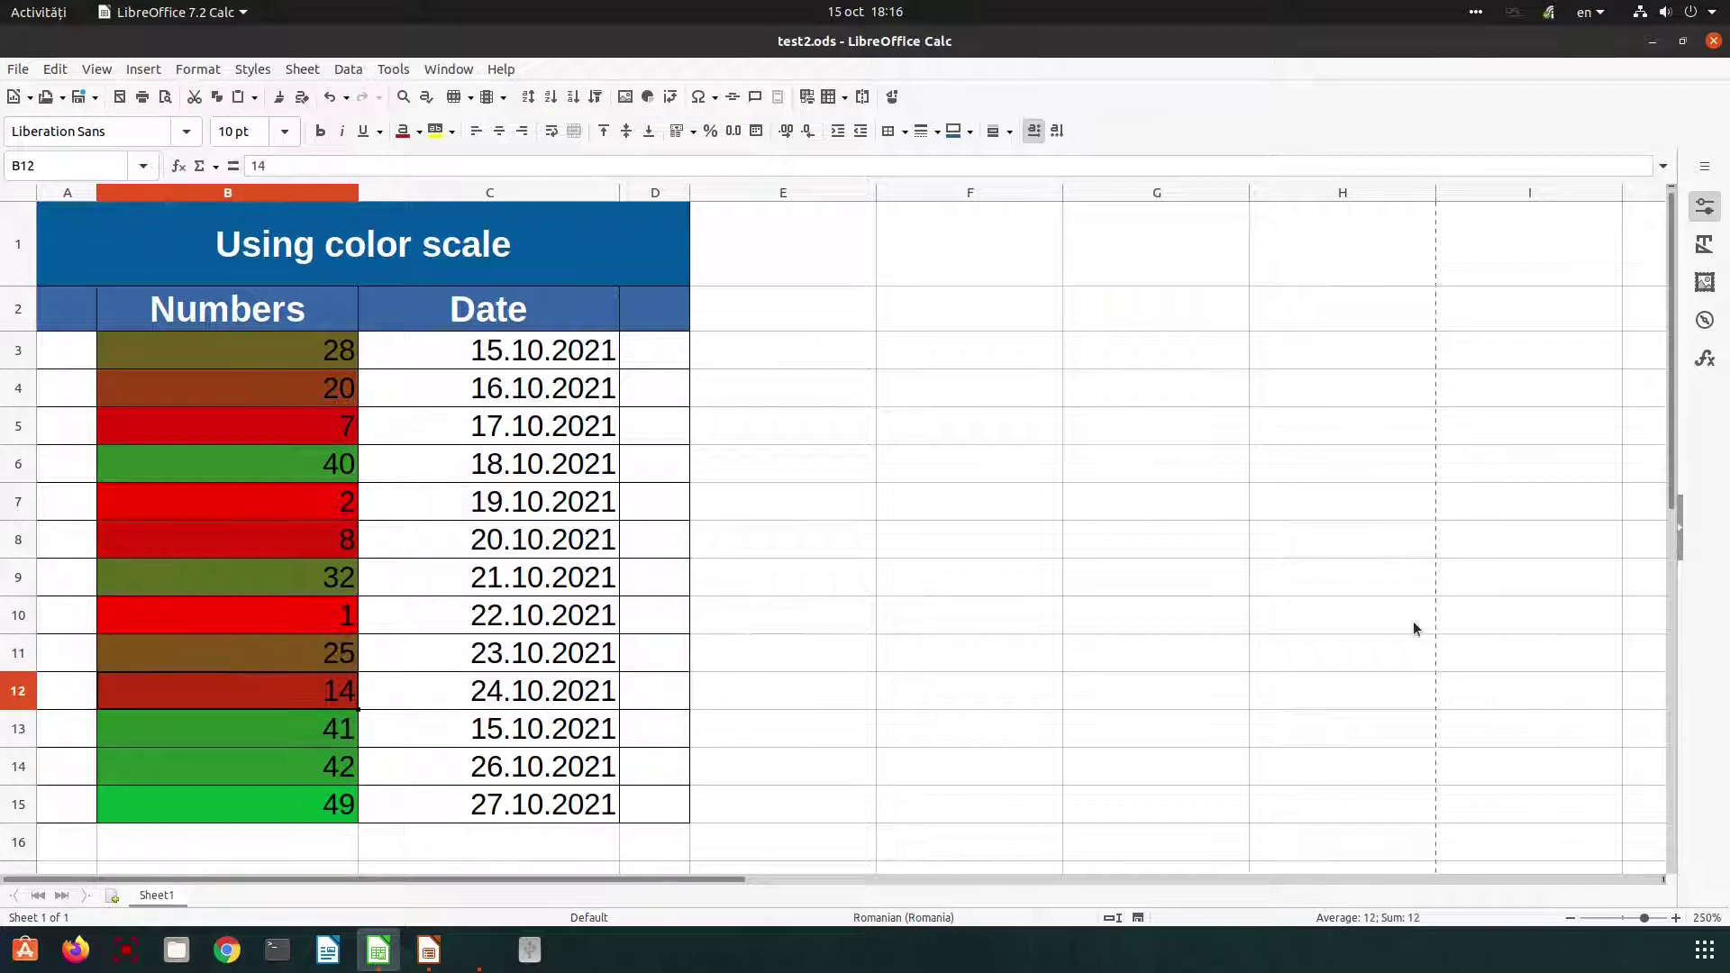
pyautogui.press('Up')
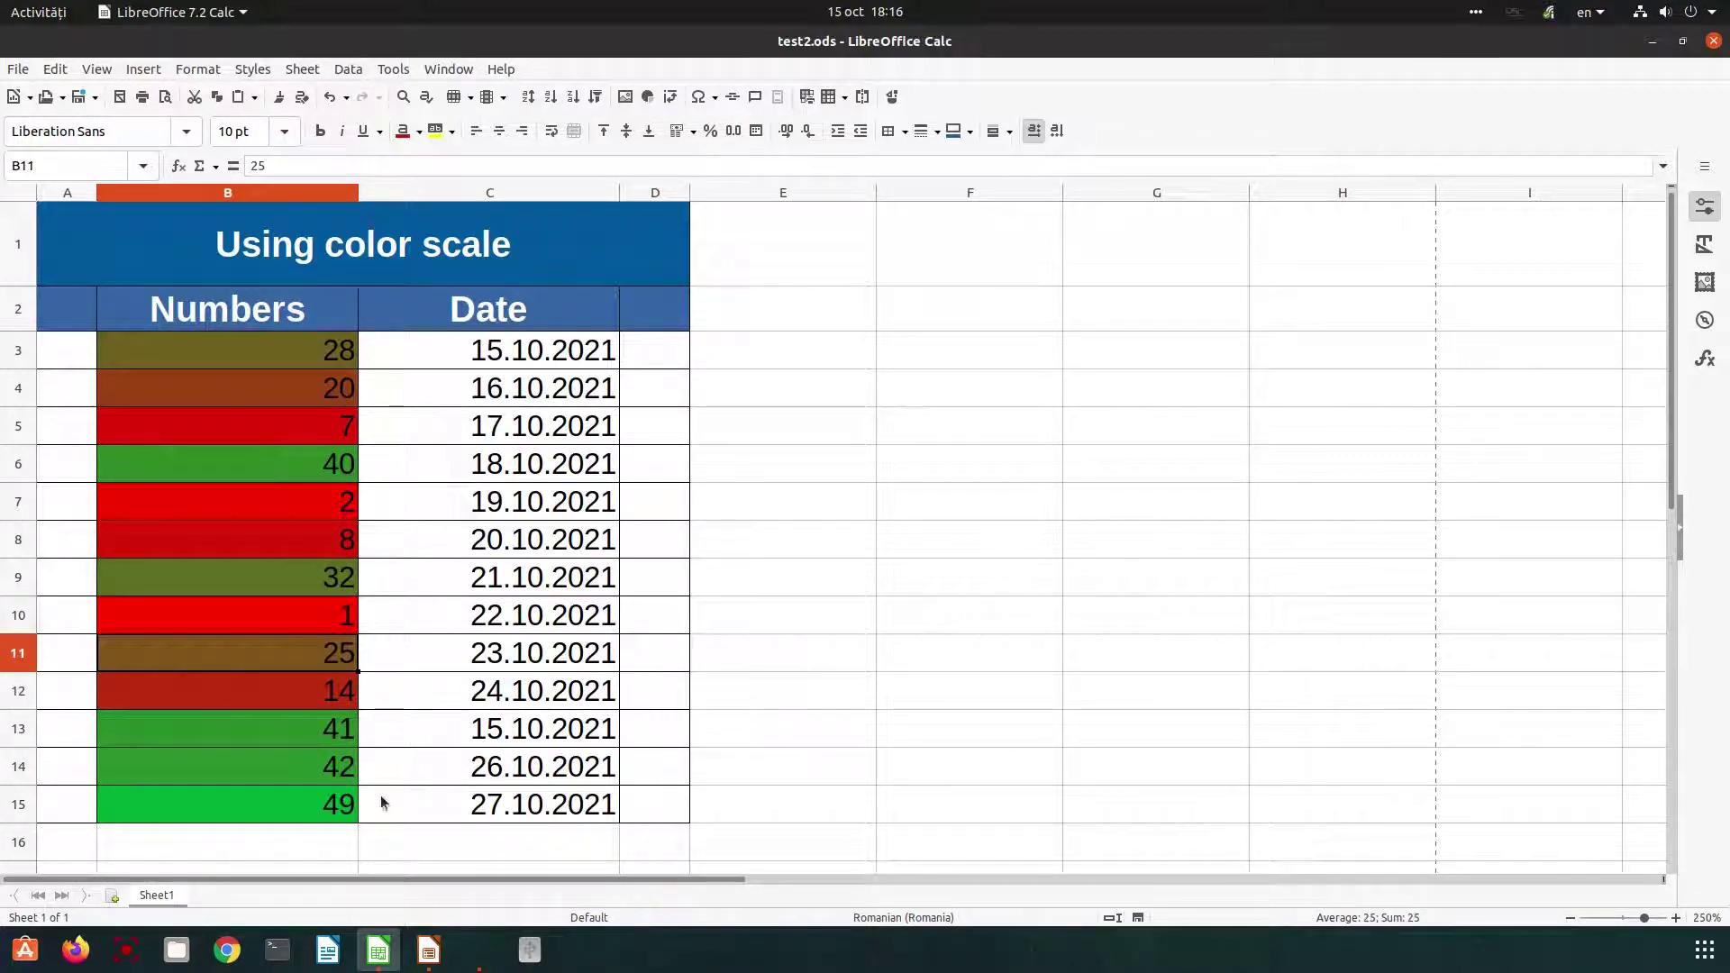
pyautogui.click(349, 802)
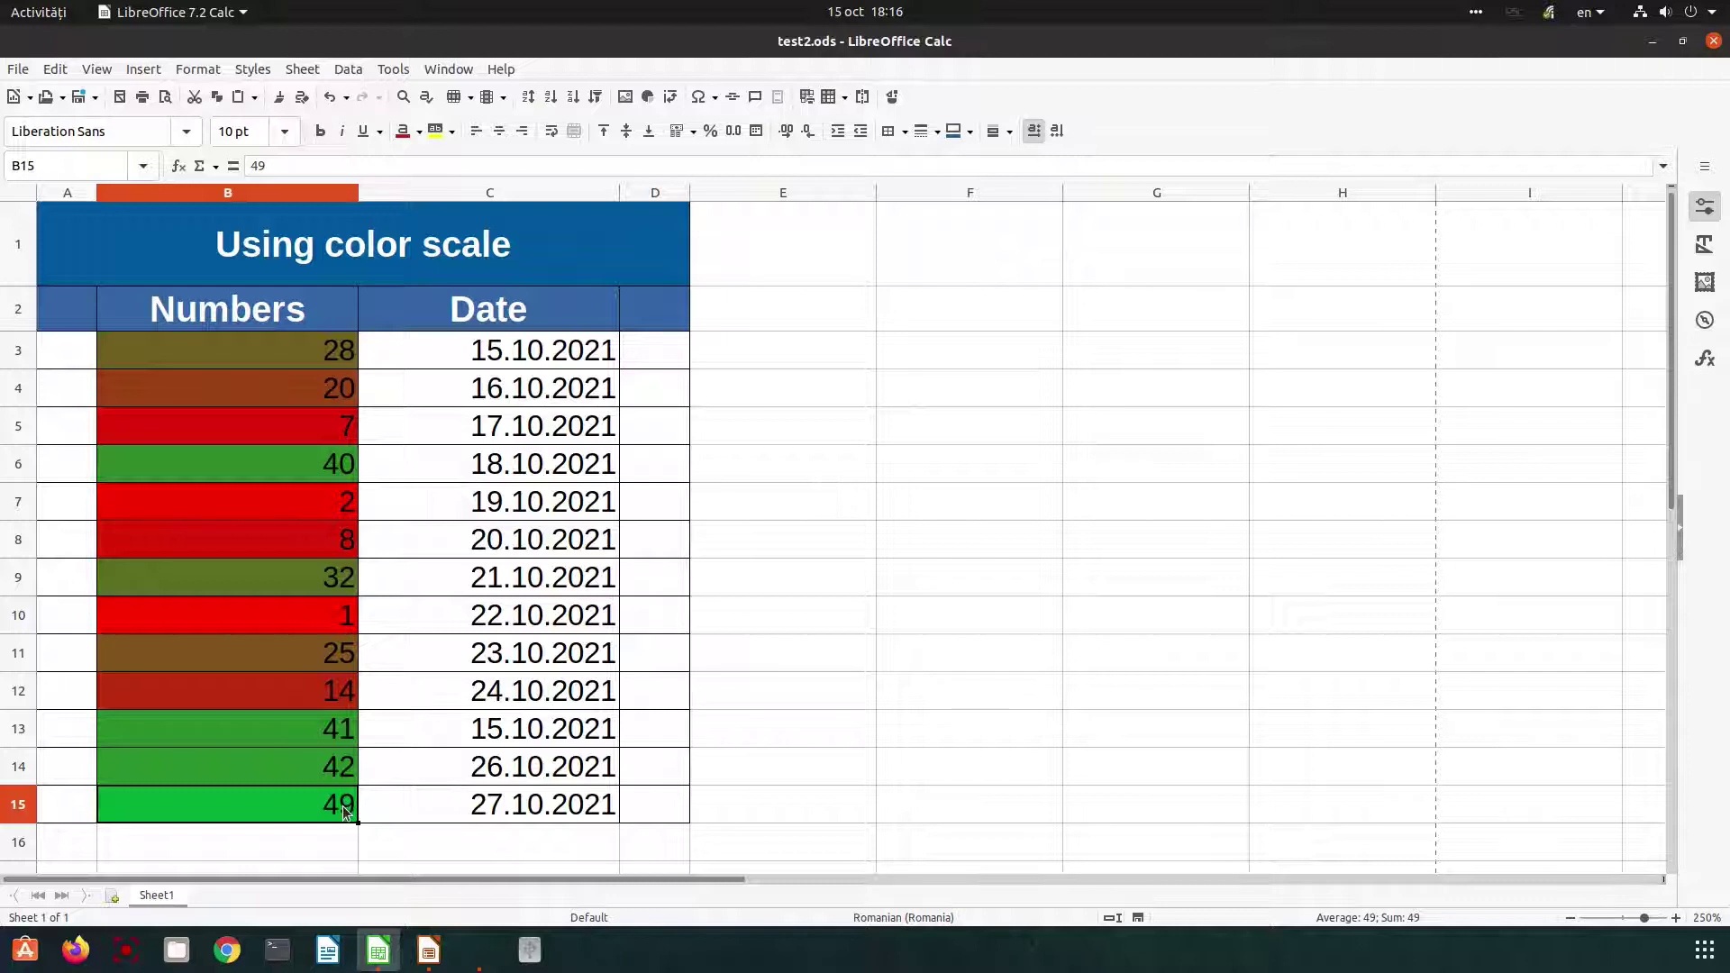
pyautogui.write('50')
pyautogui.press('Return')
# Check B11 and B15, then set B10 to 0.
pyautogui.click(310, 652)
pyautogui.click(317, 811)
pyautogui.click(311, 622)
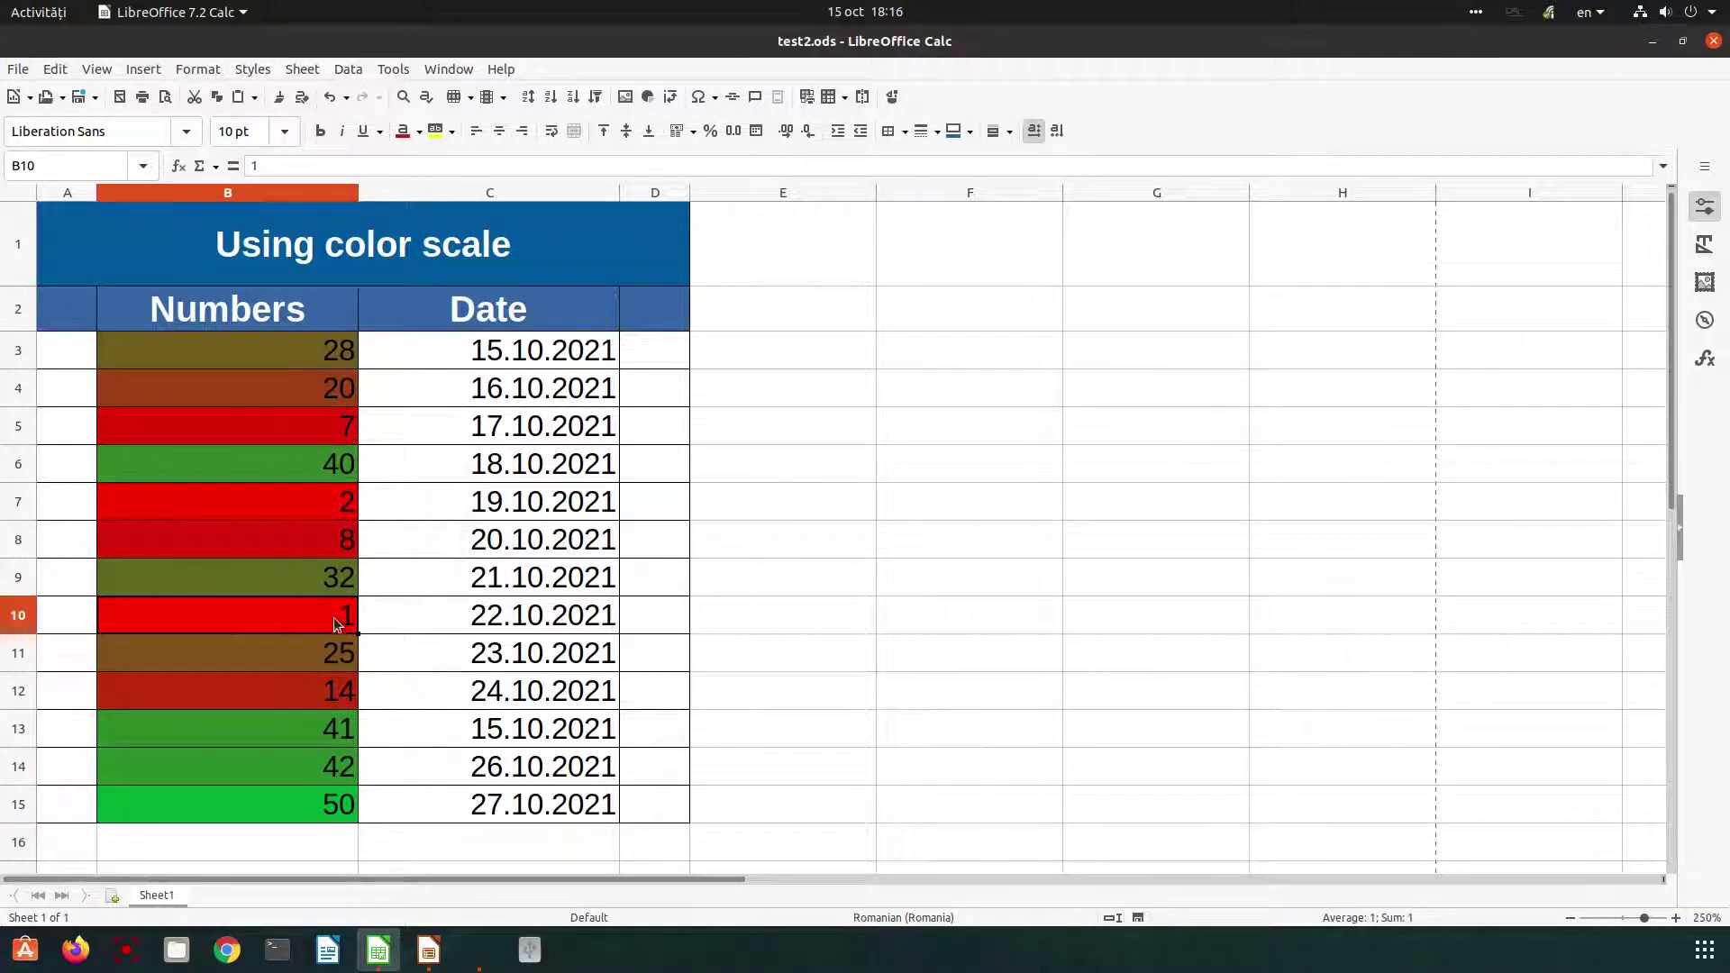
pyautogui.write('0')
pyautogui.press('Return')
# Select the dates C3:C15 and start a new conditional format for them.
pyautogui.moveTo(502, 352); pyautogui.dragTo(455, 797)
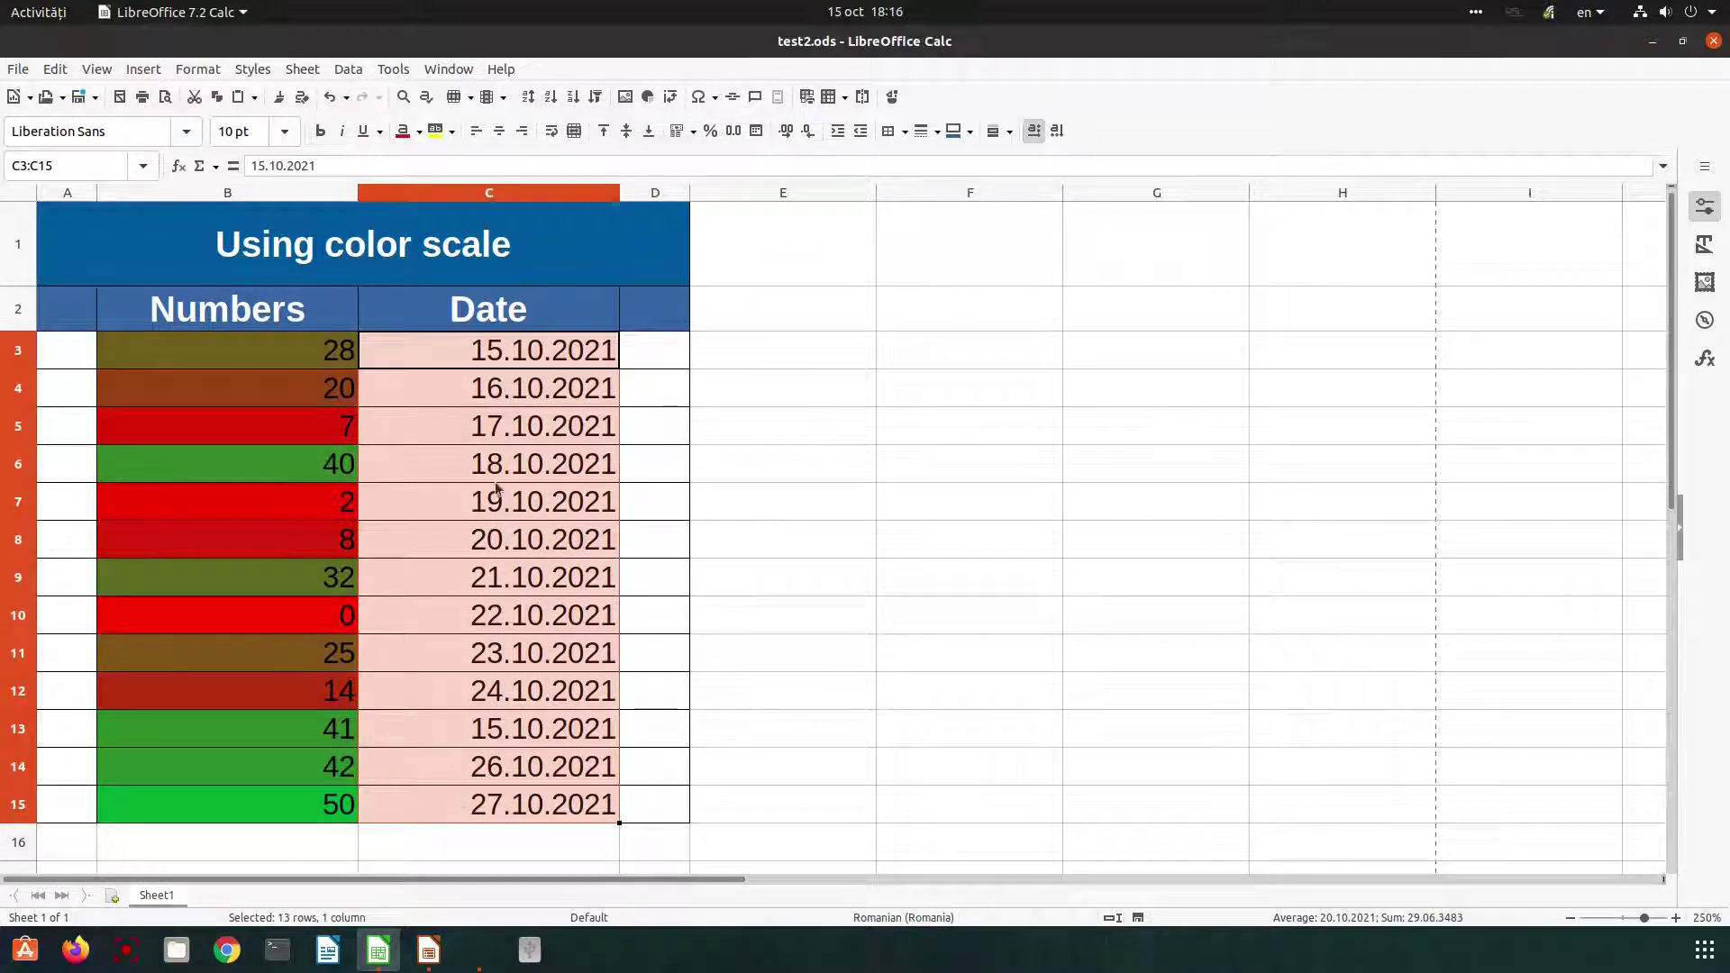
pyautogui.click(203, 70)
pyautogui.moveTo(230, 388)
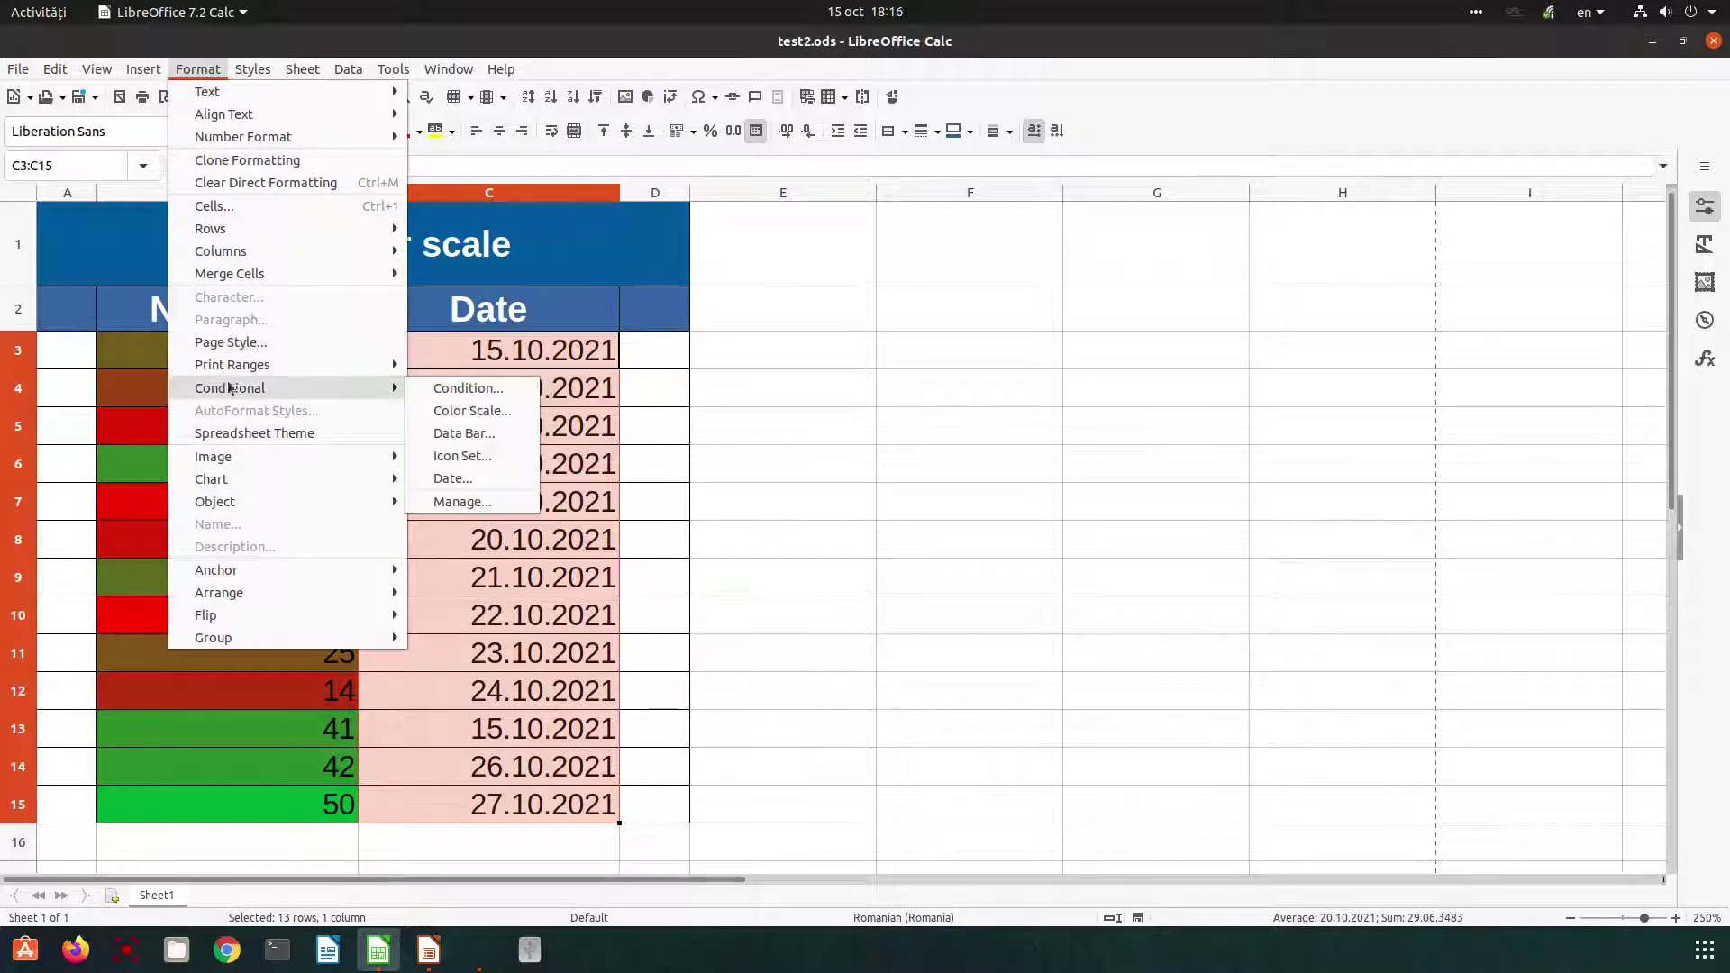
pyautogui.click(439, 410)
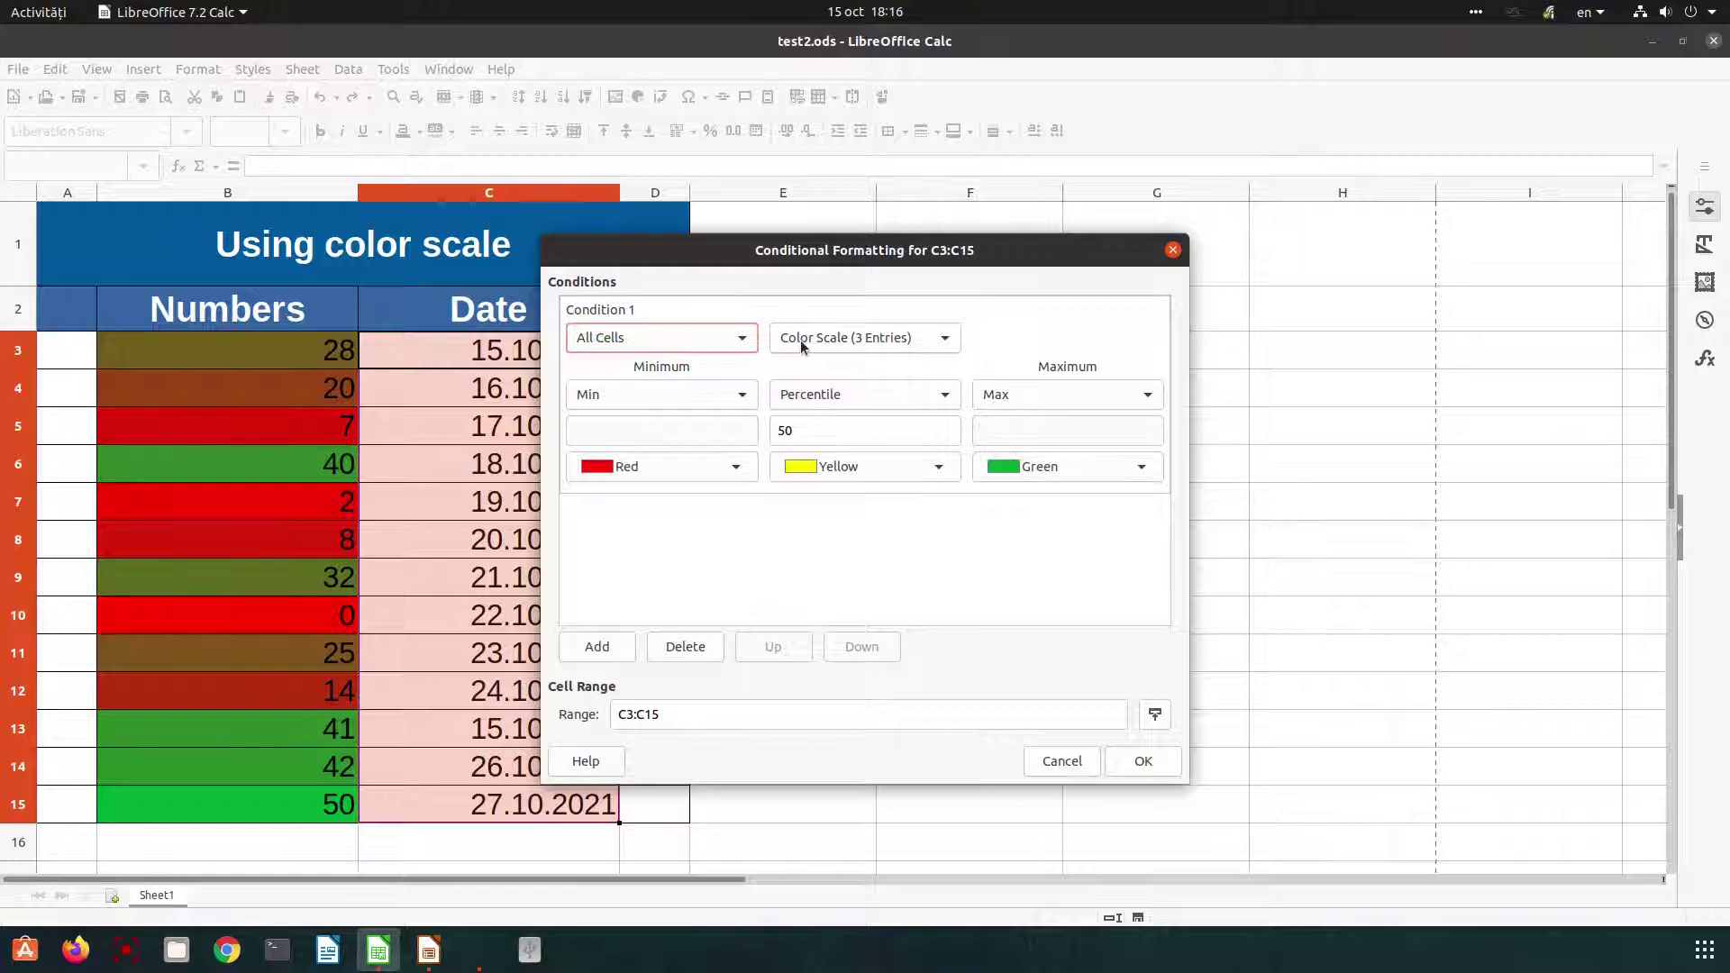
# Set Condition 1 to Date is This week with the green Good style.
pyautogui.click(719, 339)
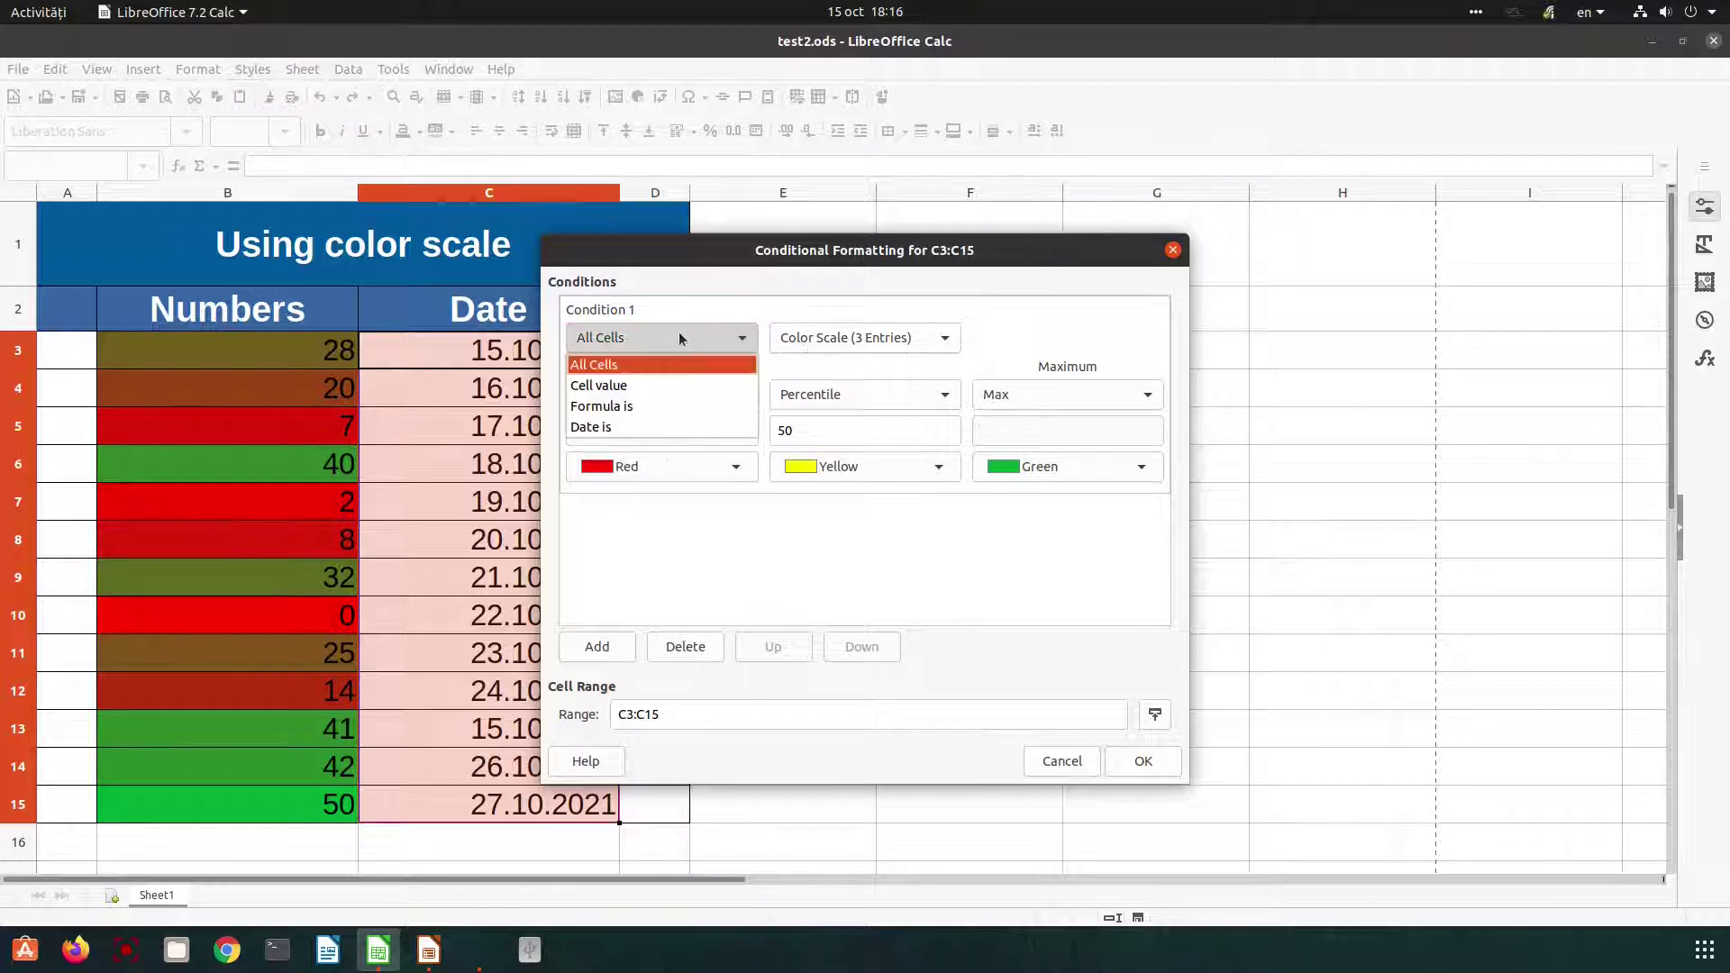
pyautogui.click(593, 427)
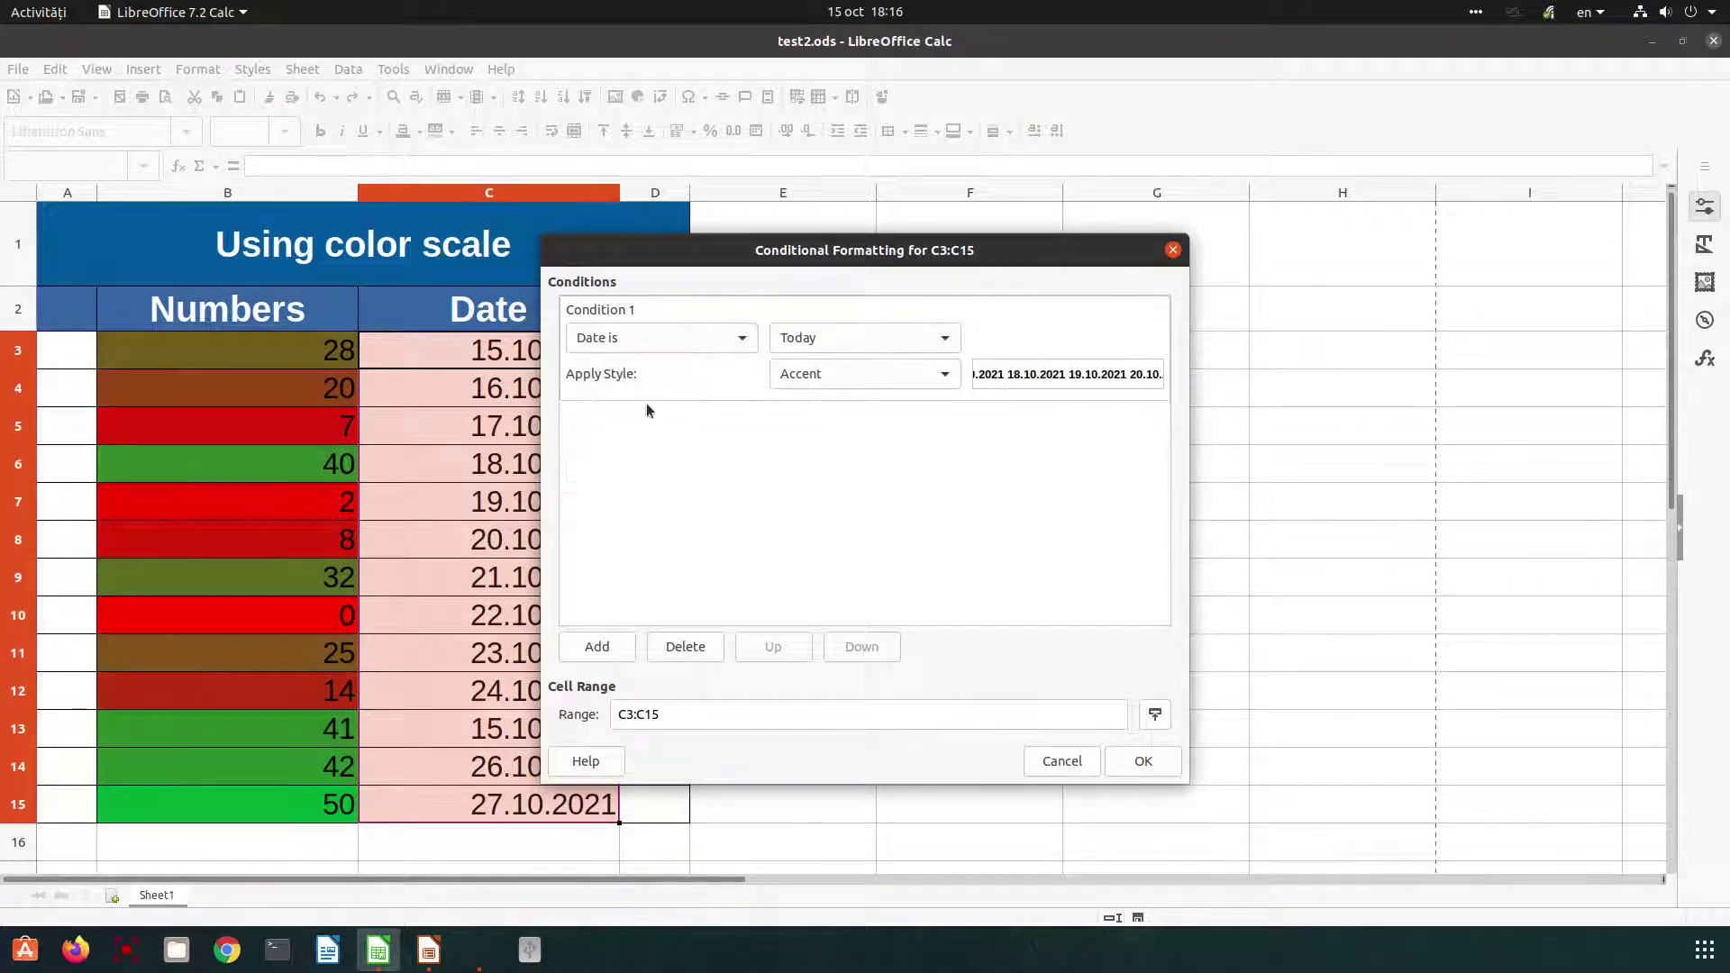
pyautogui.click(806, 340)
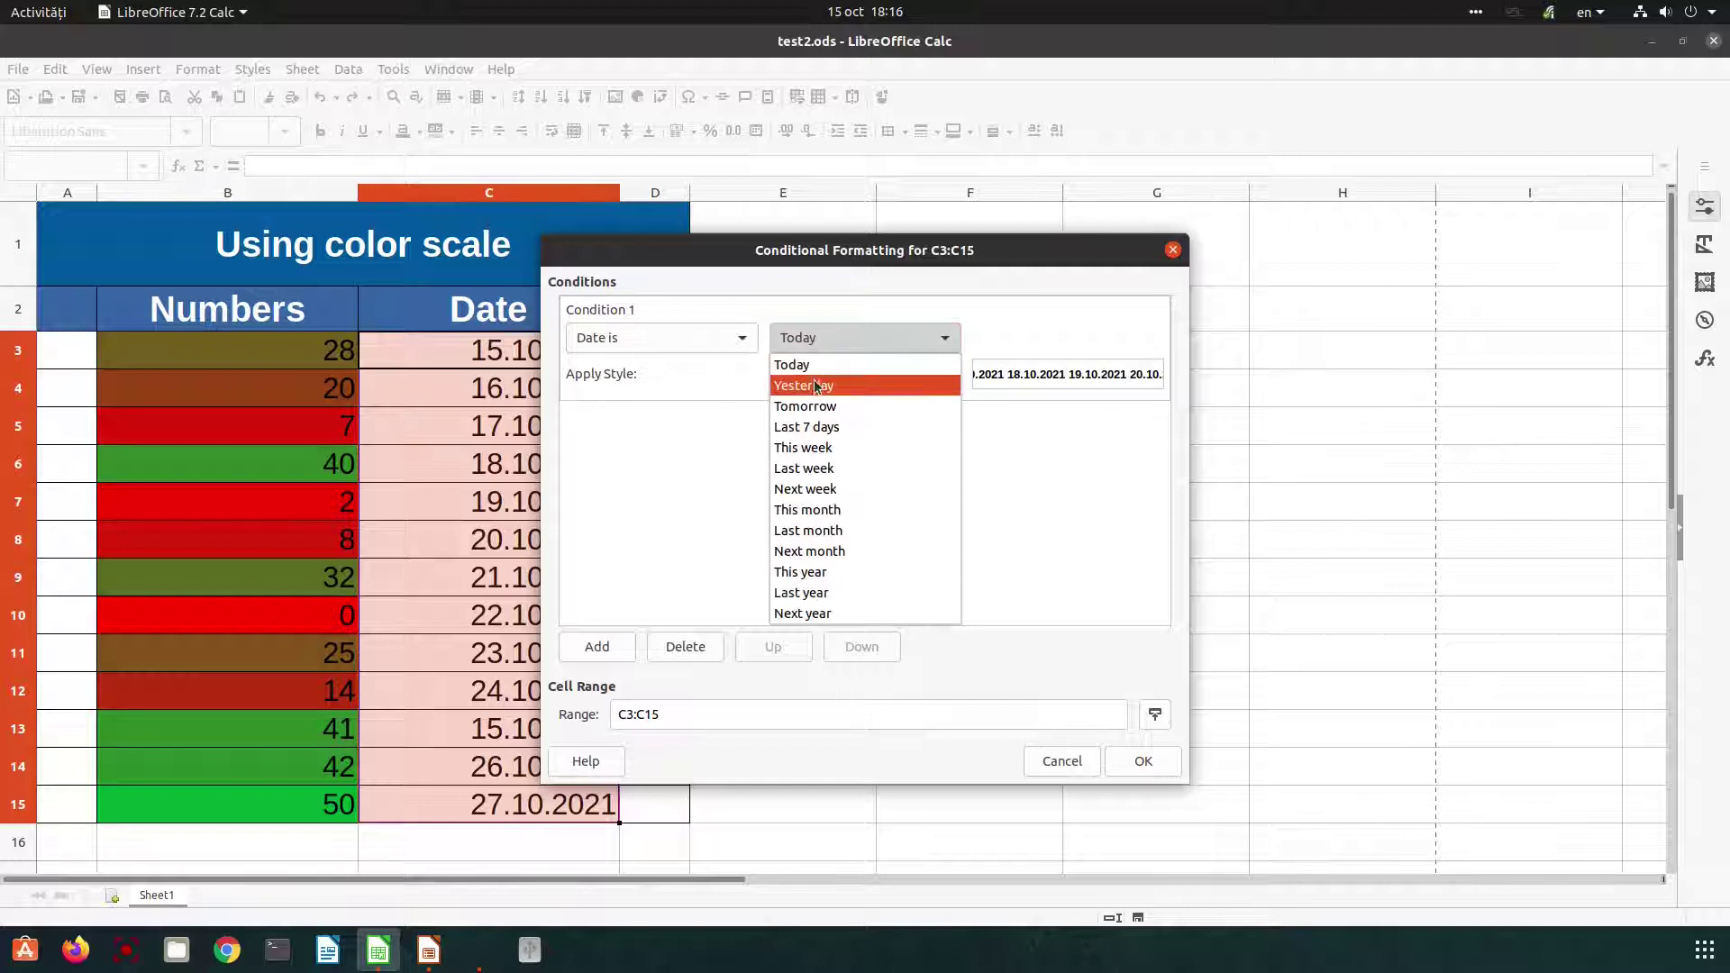
pyautogui.click(837, 449)
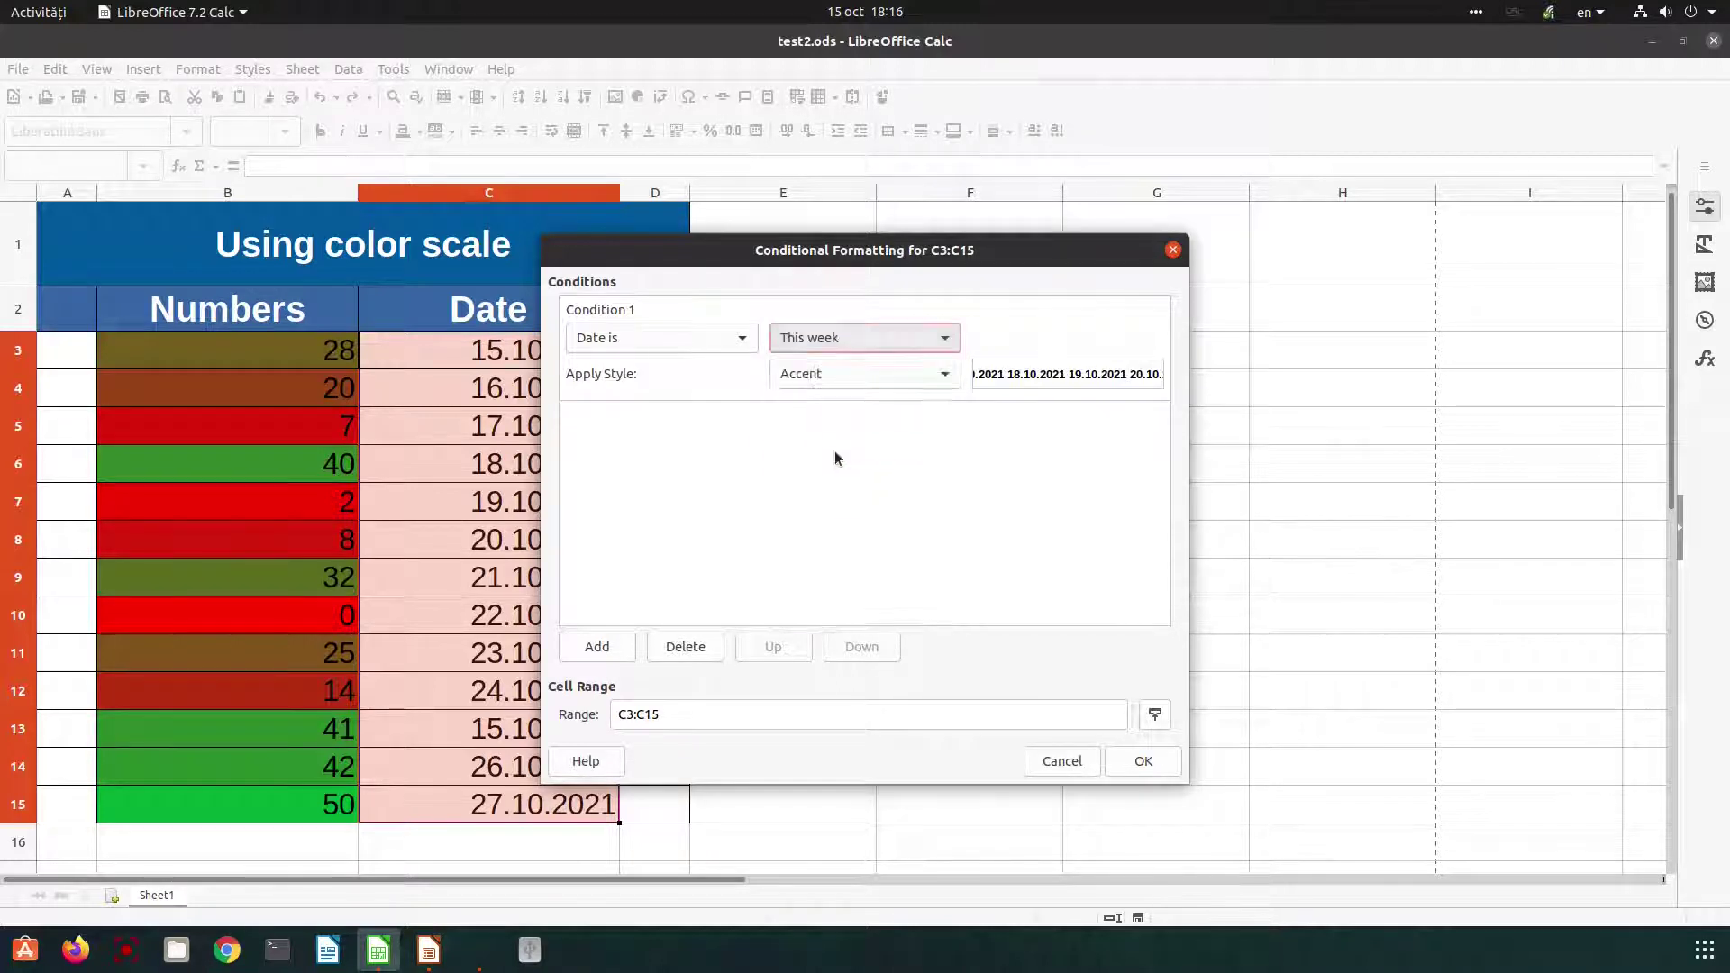
pyautogui.click(839, 379)
pyautogui.click(828, 506)
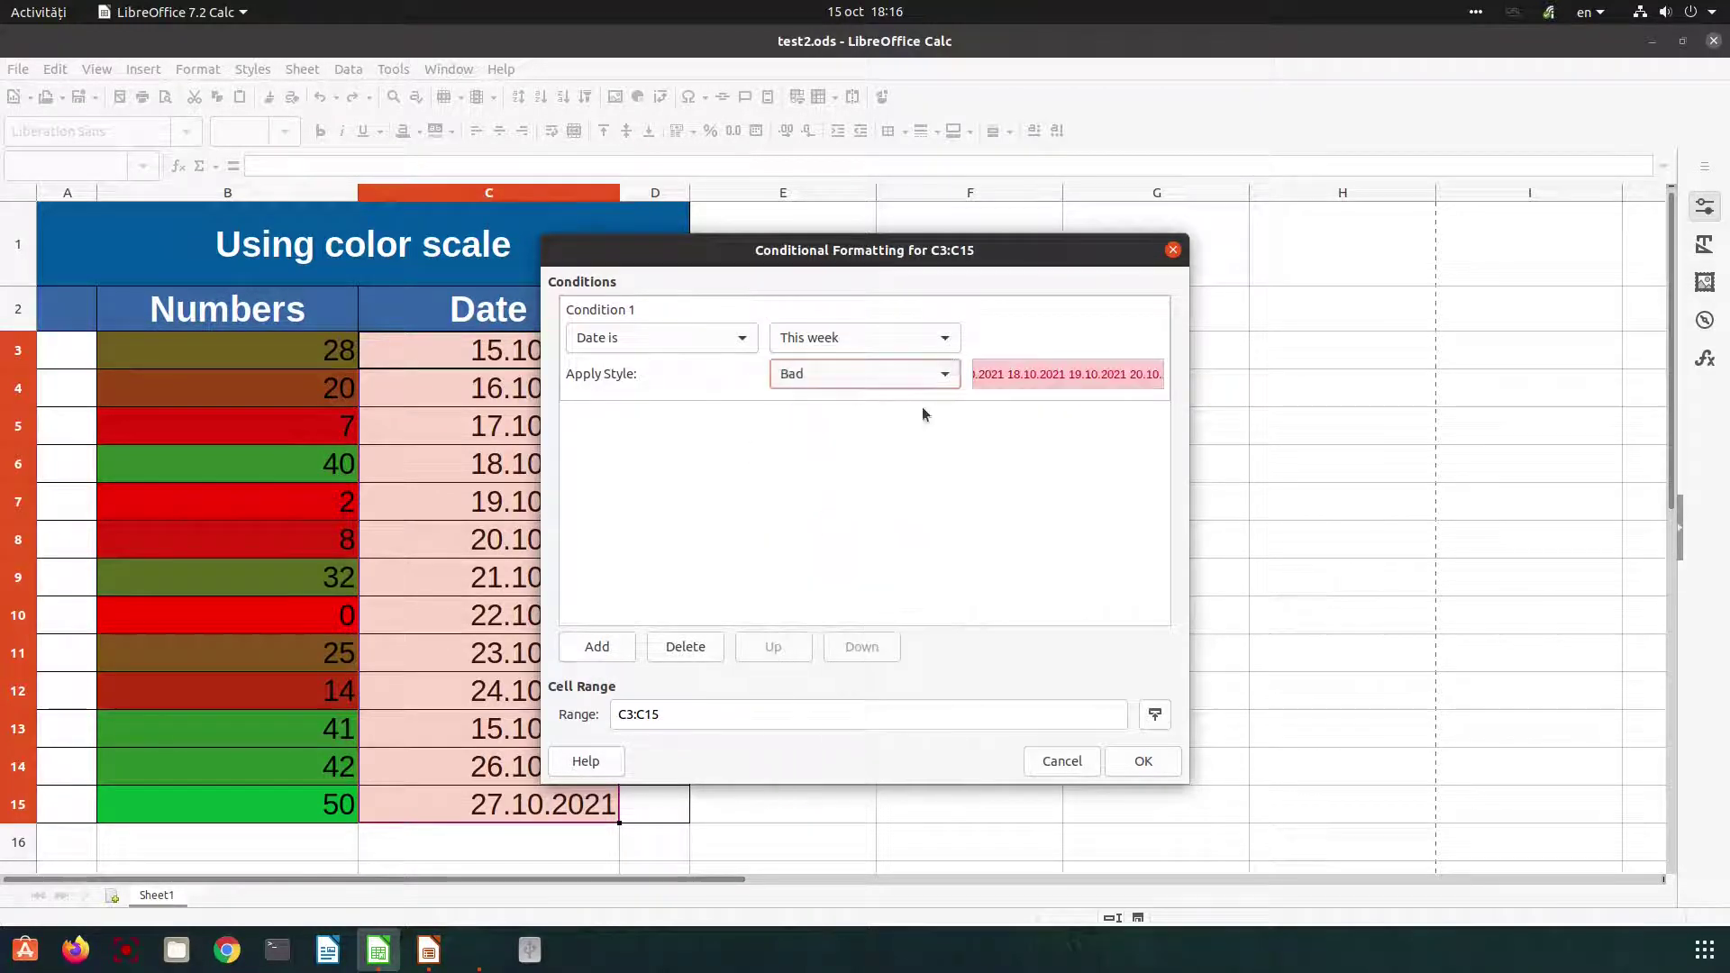
pyautogui.click(902, 374)
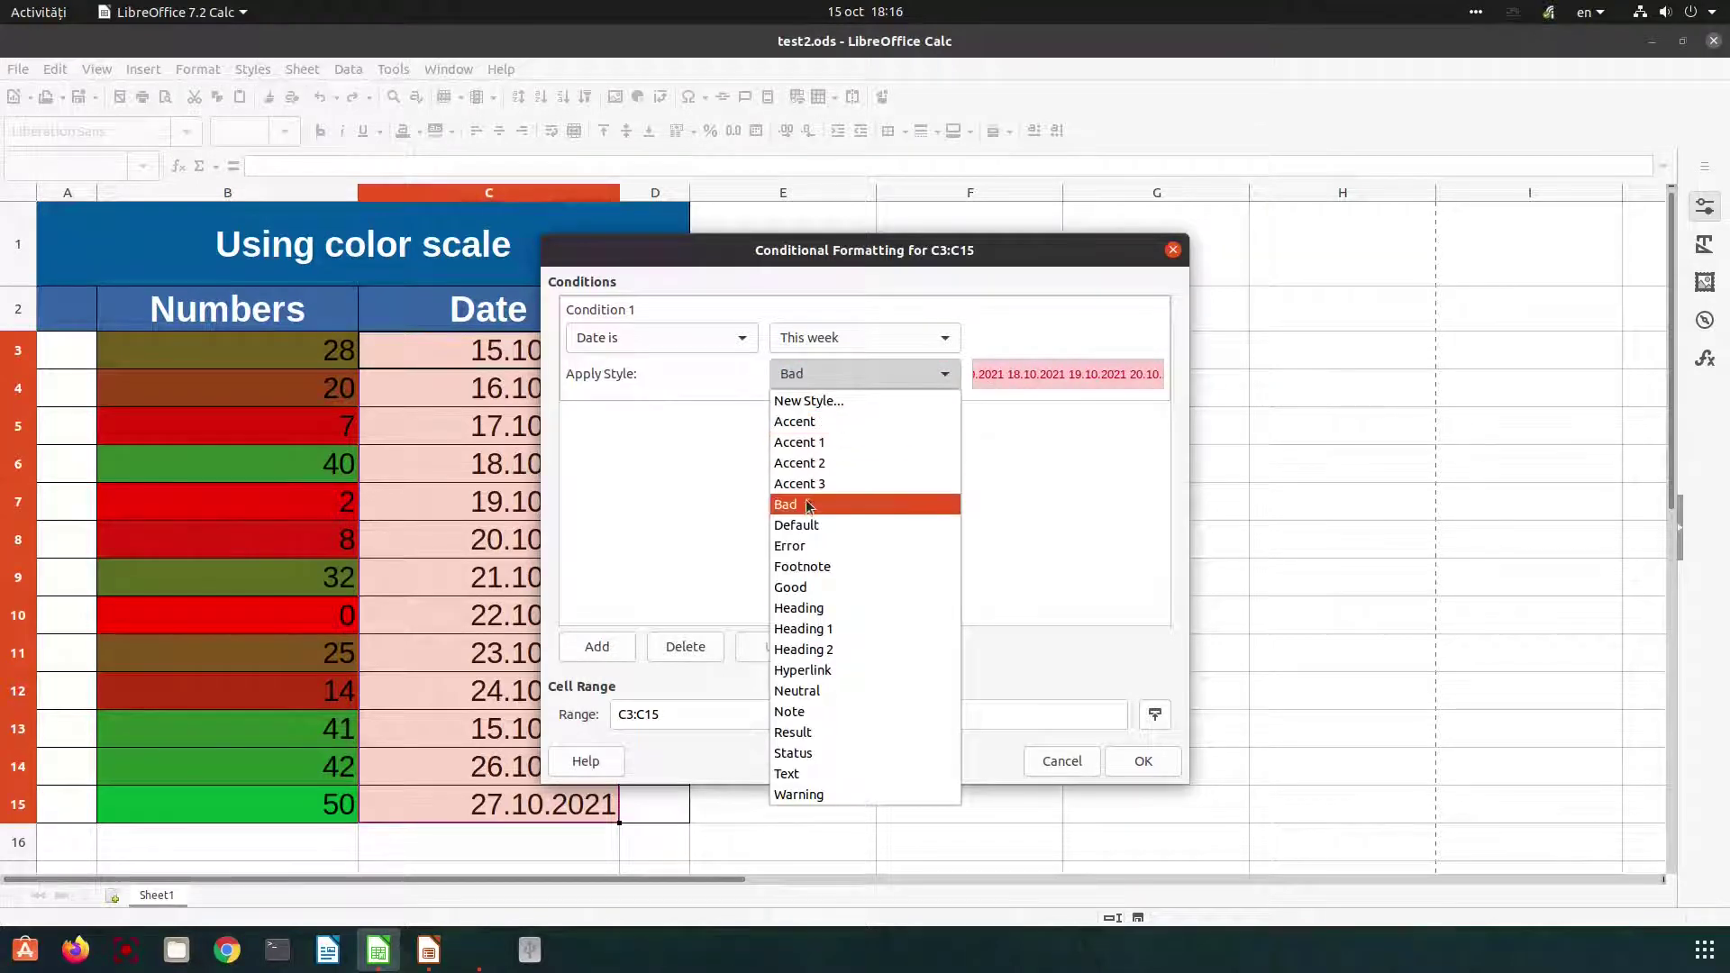
pyautogui.click(797, 587)
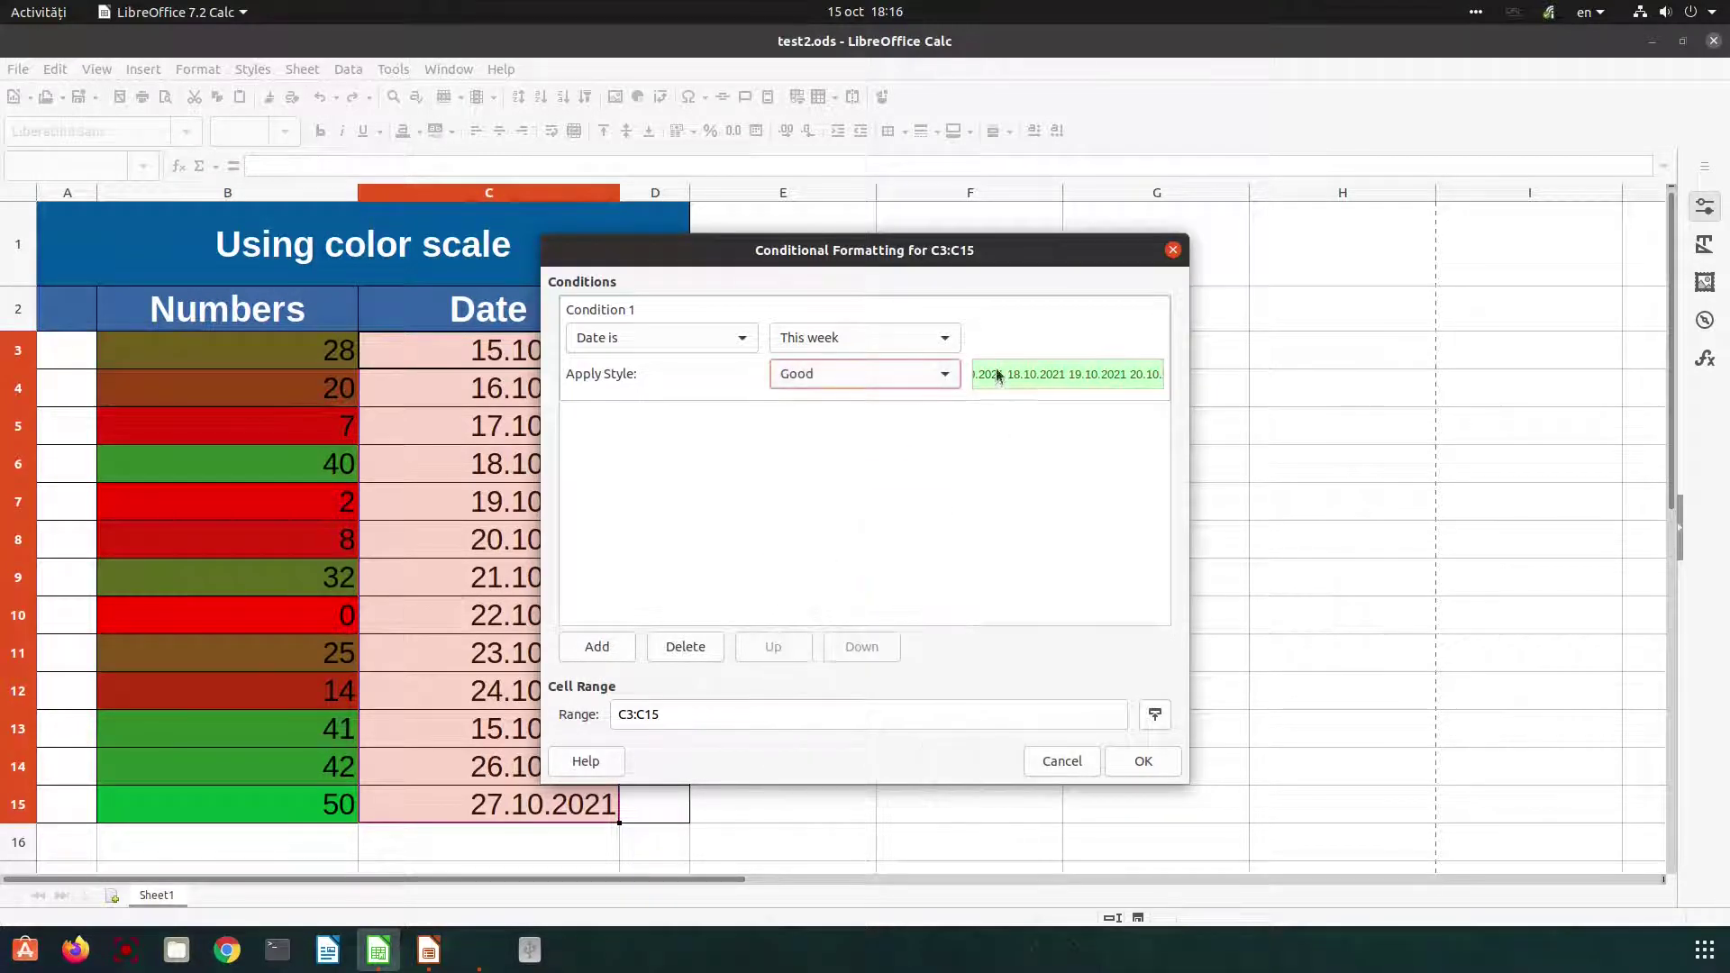
# Add Condition 2 as Date is Next week with the Bad style.
pyautogui.click(625, 646)
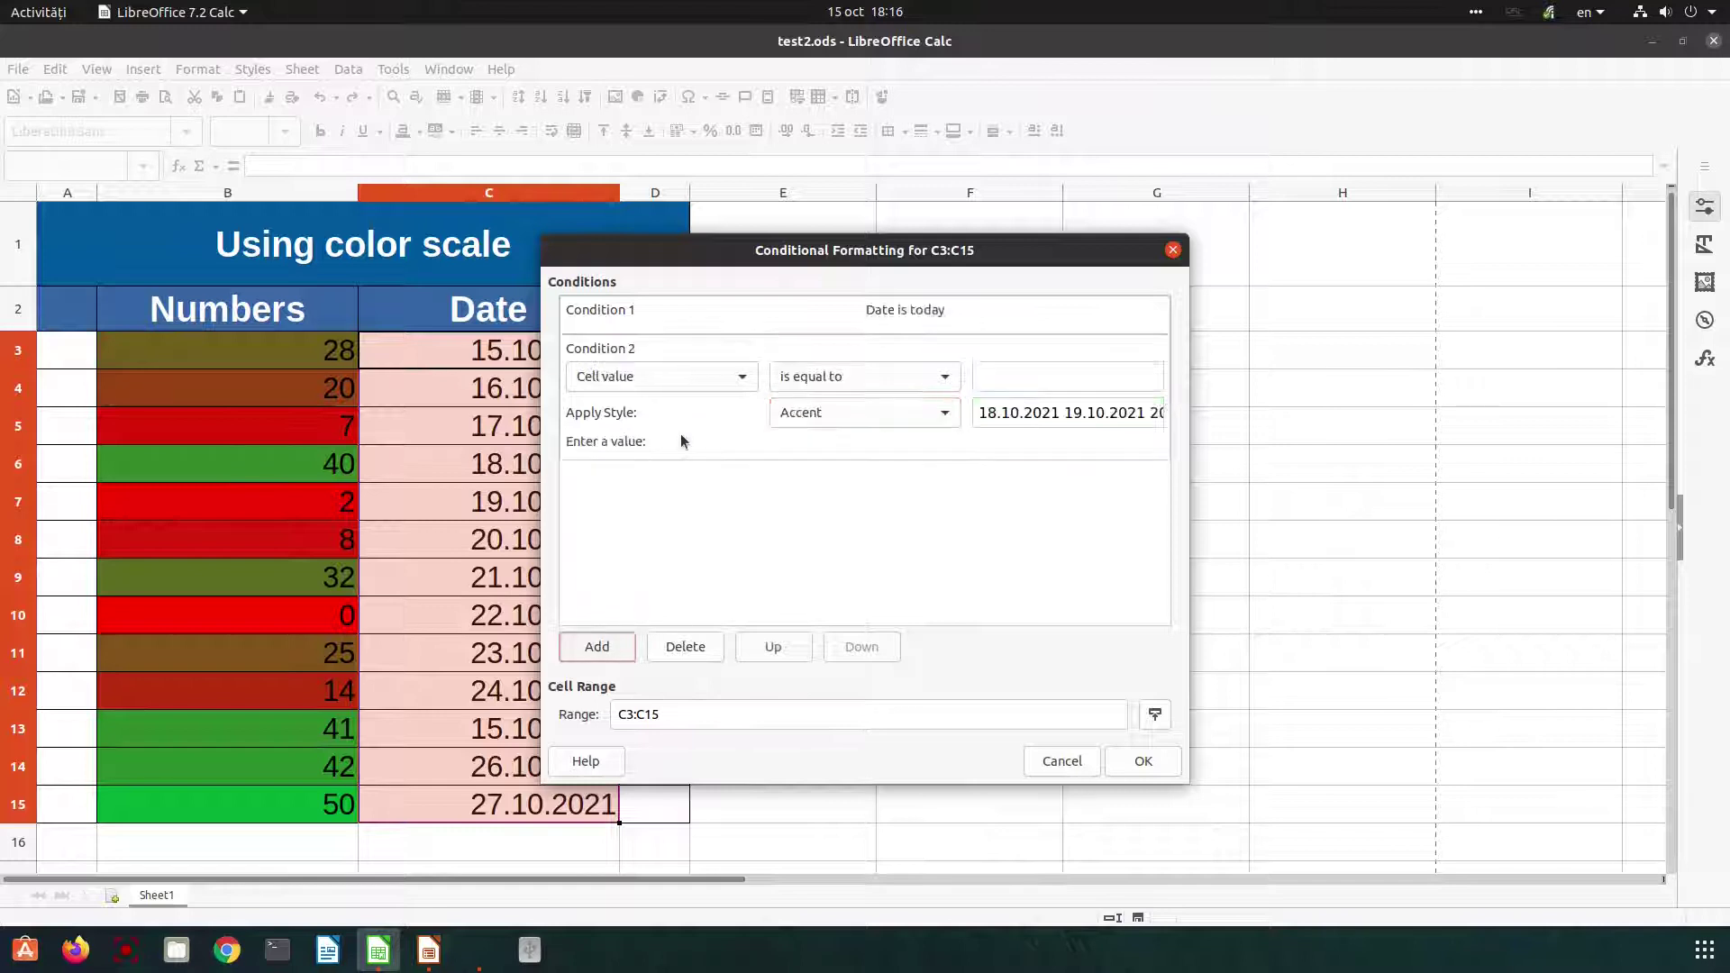
pyautogui.click(683, 382)
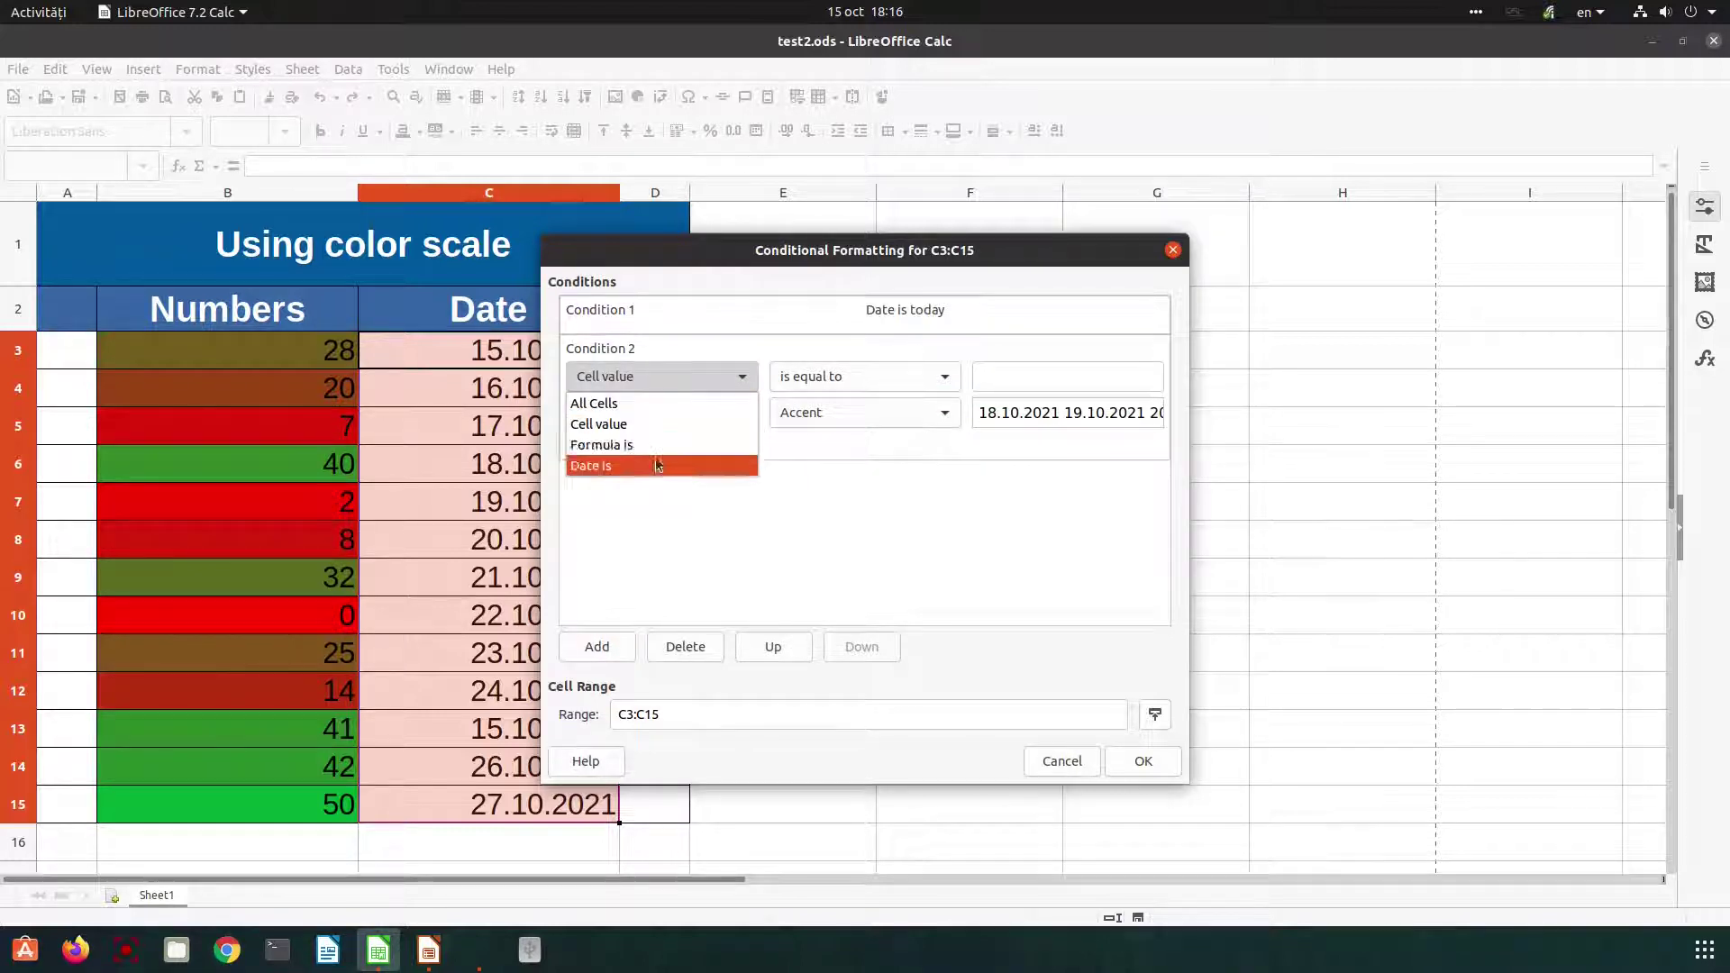
pyautogui.click(595, 459)
pyautogui.click(827, 380)
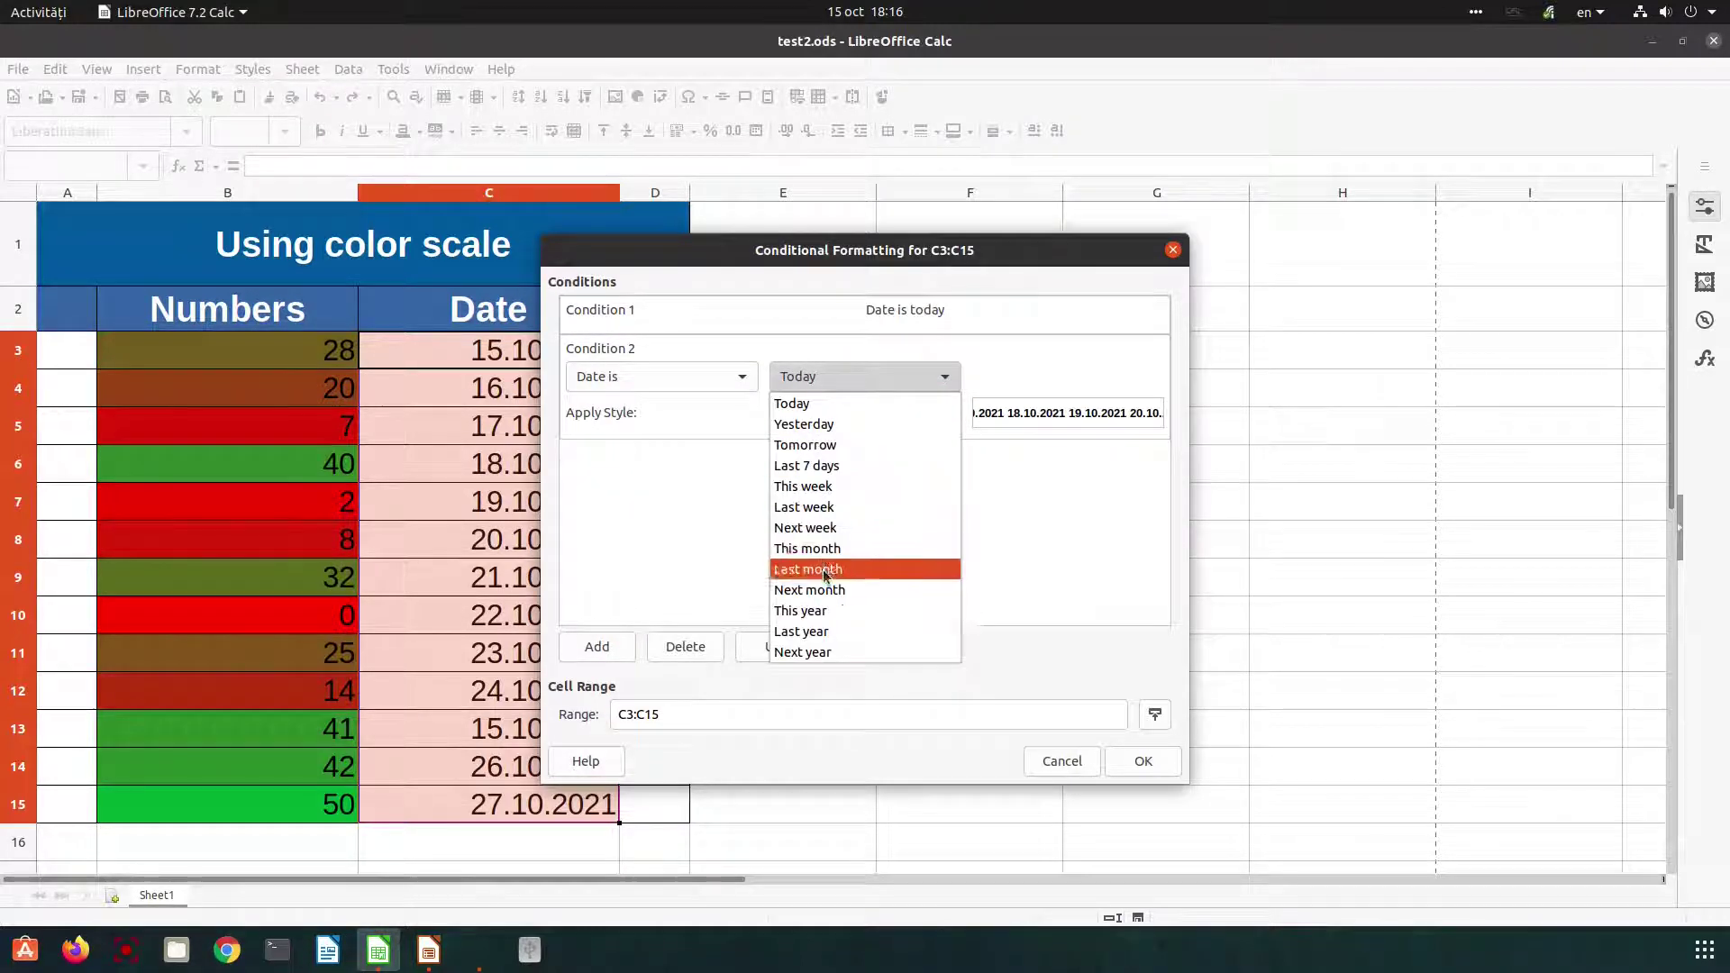
pyautogui.click(834, 528)
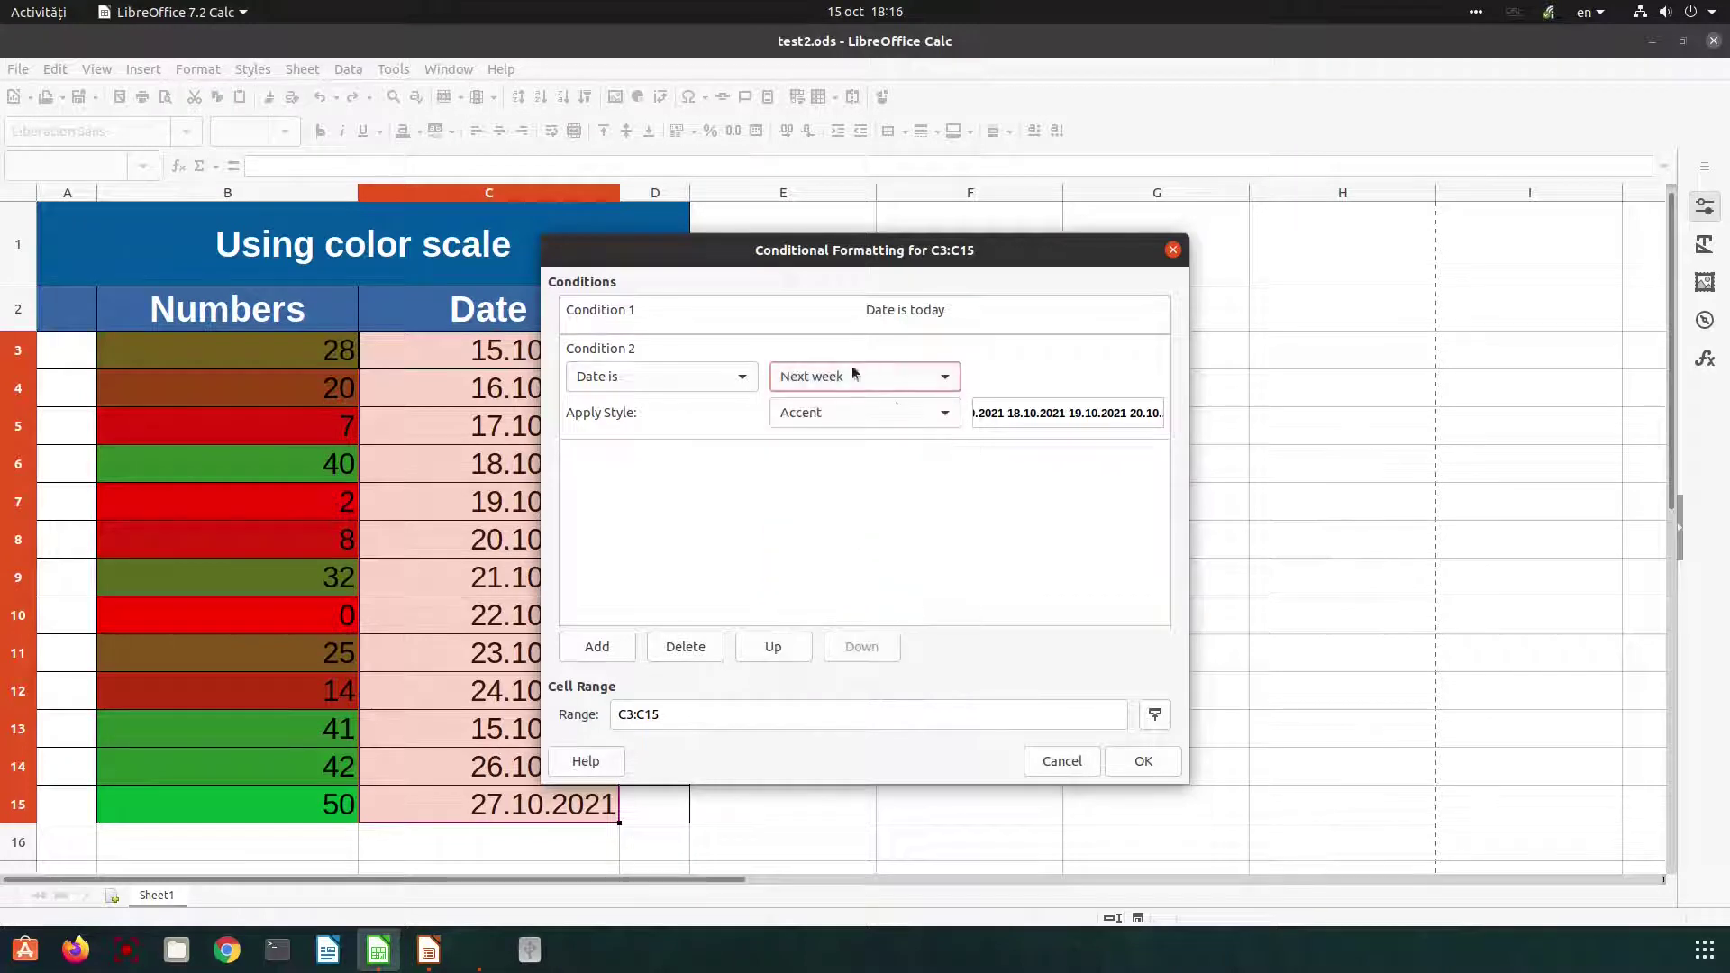
pyautogui.click(888, 422)
pyautogui.click(817, 540)
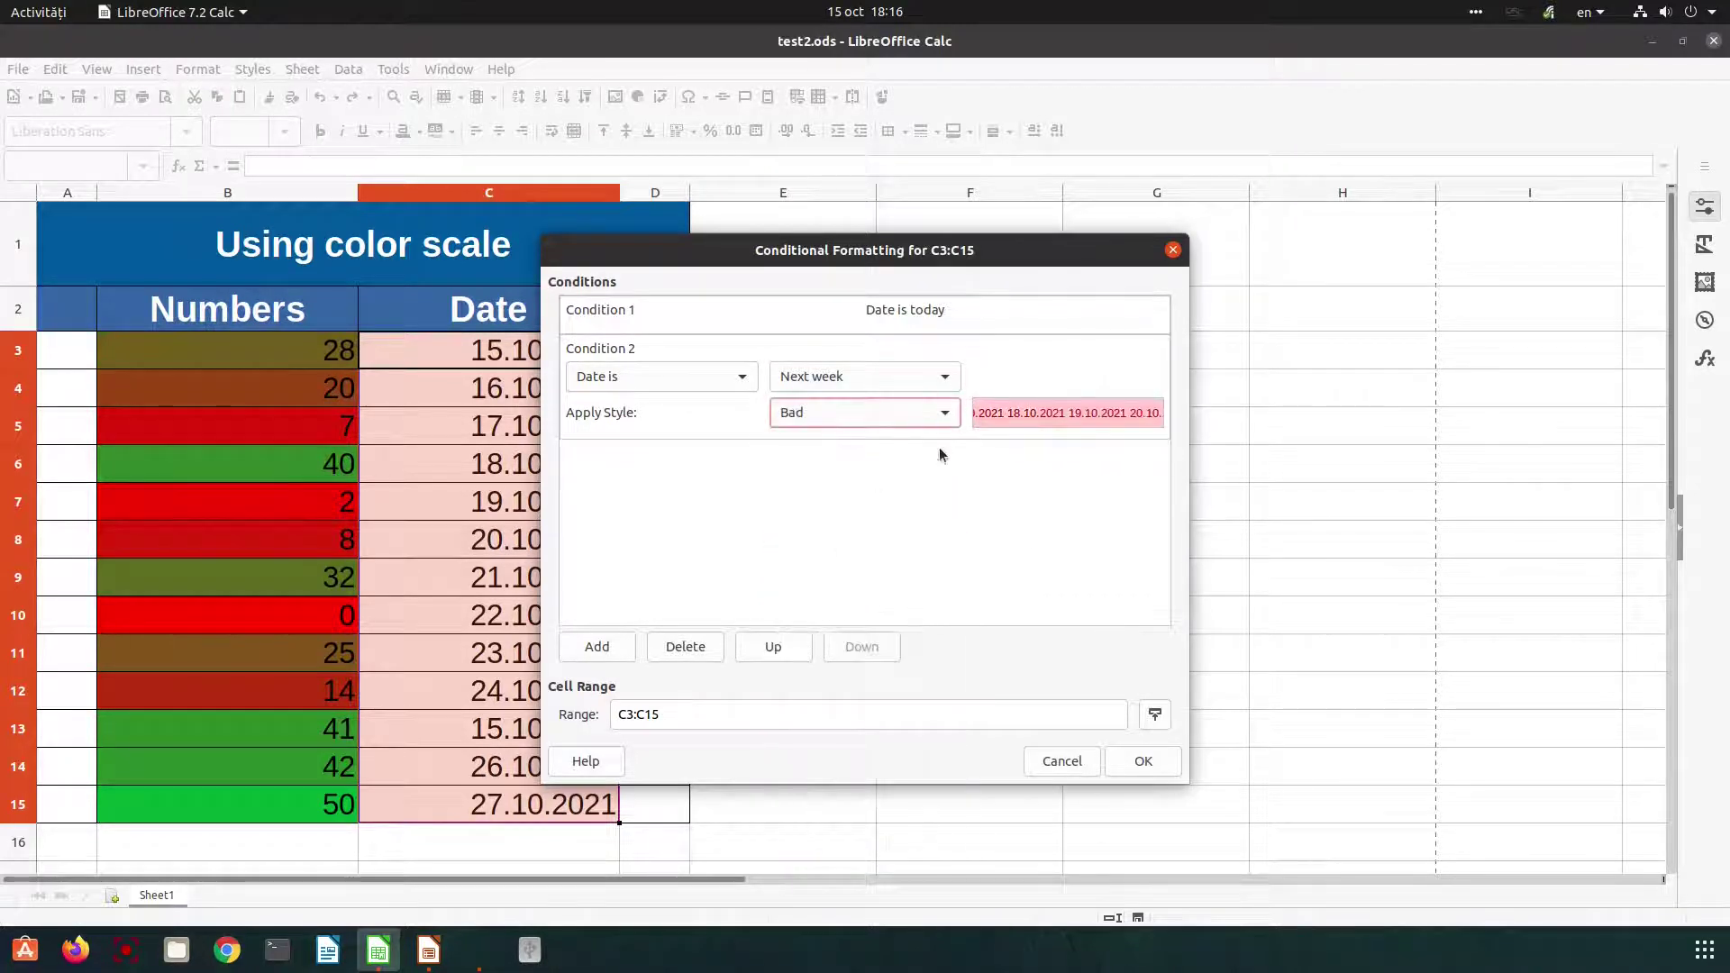
pyautogui.click(1135, 763)
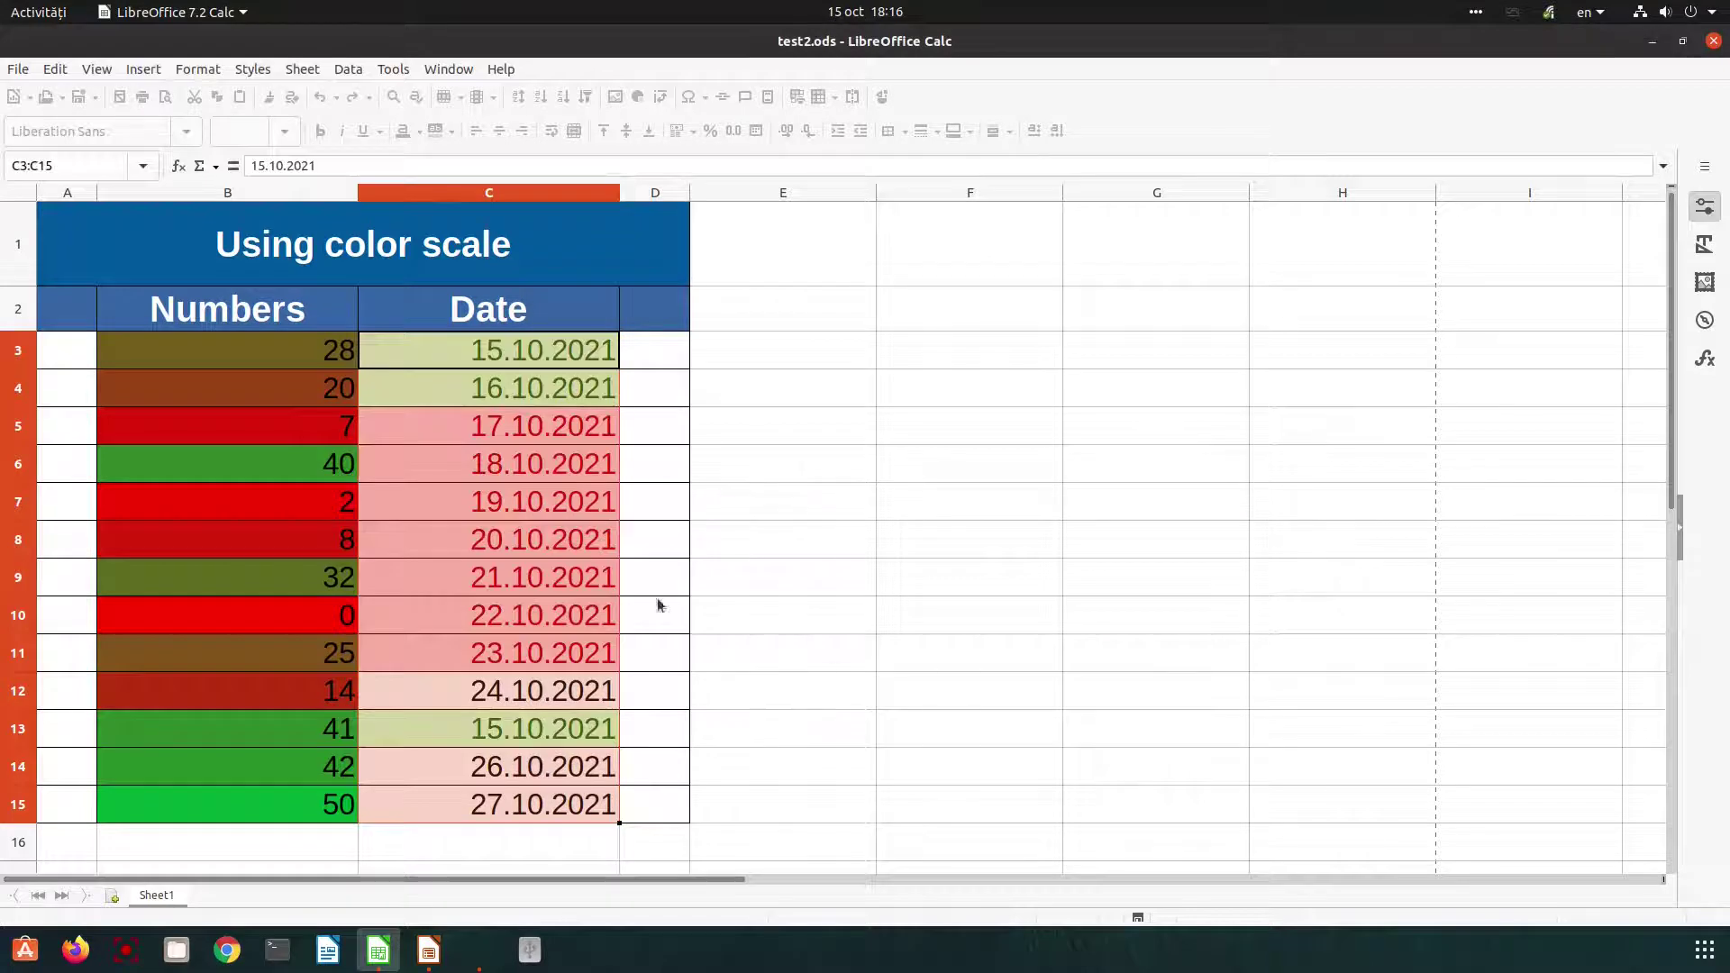
pyautogui.click(565, 551)
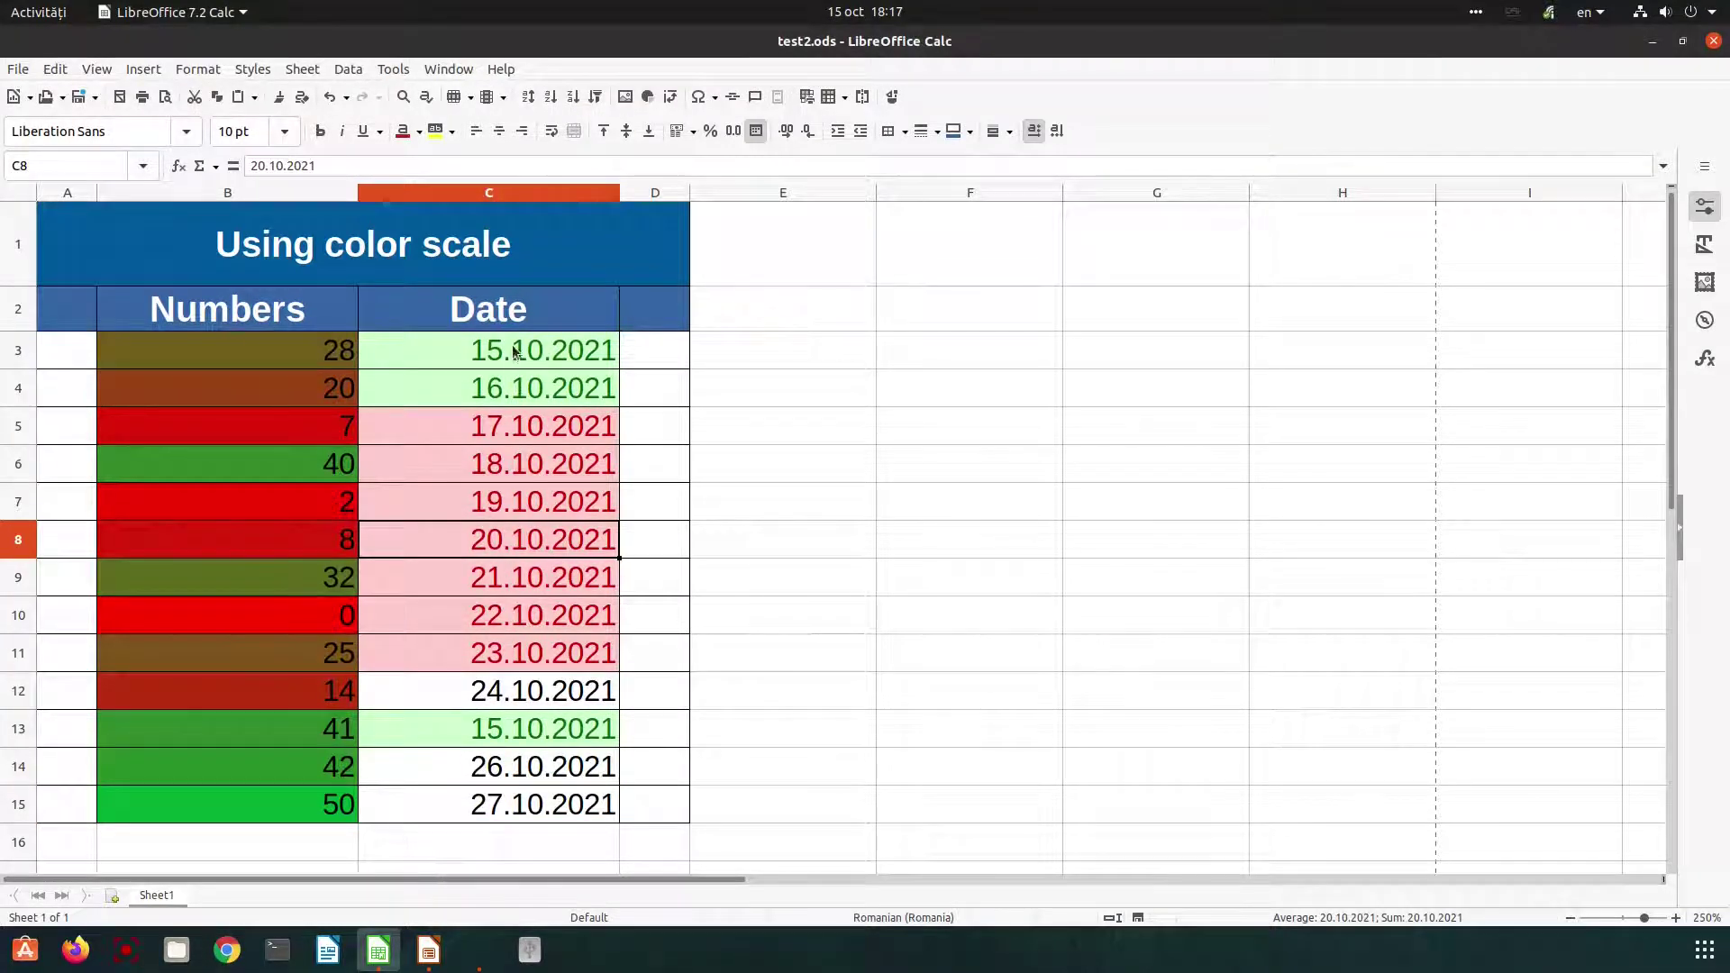
pyautogui.moveTo(515, 352); pyautogui.dragTo(519, 396)
pyautogui.click(492, 729)
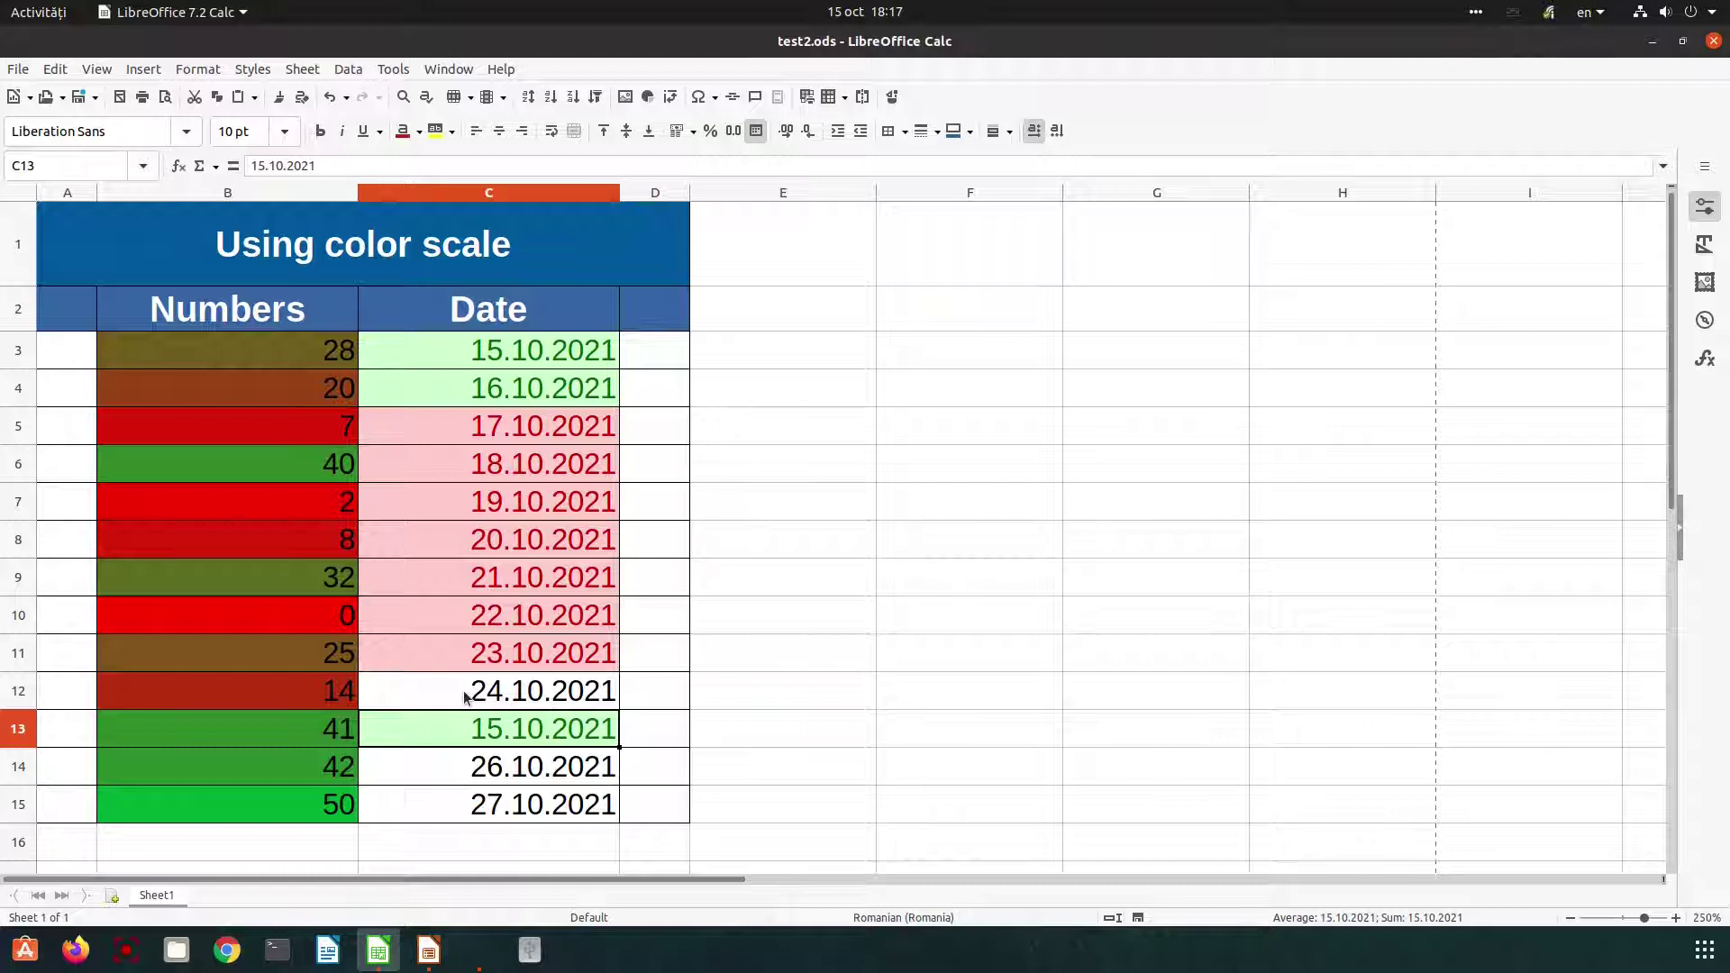
pyautogui.click(473, 698)
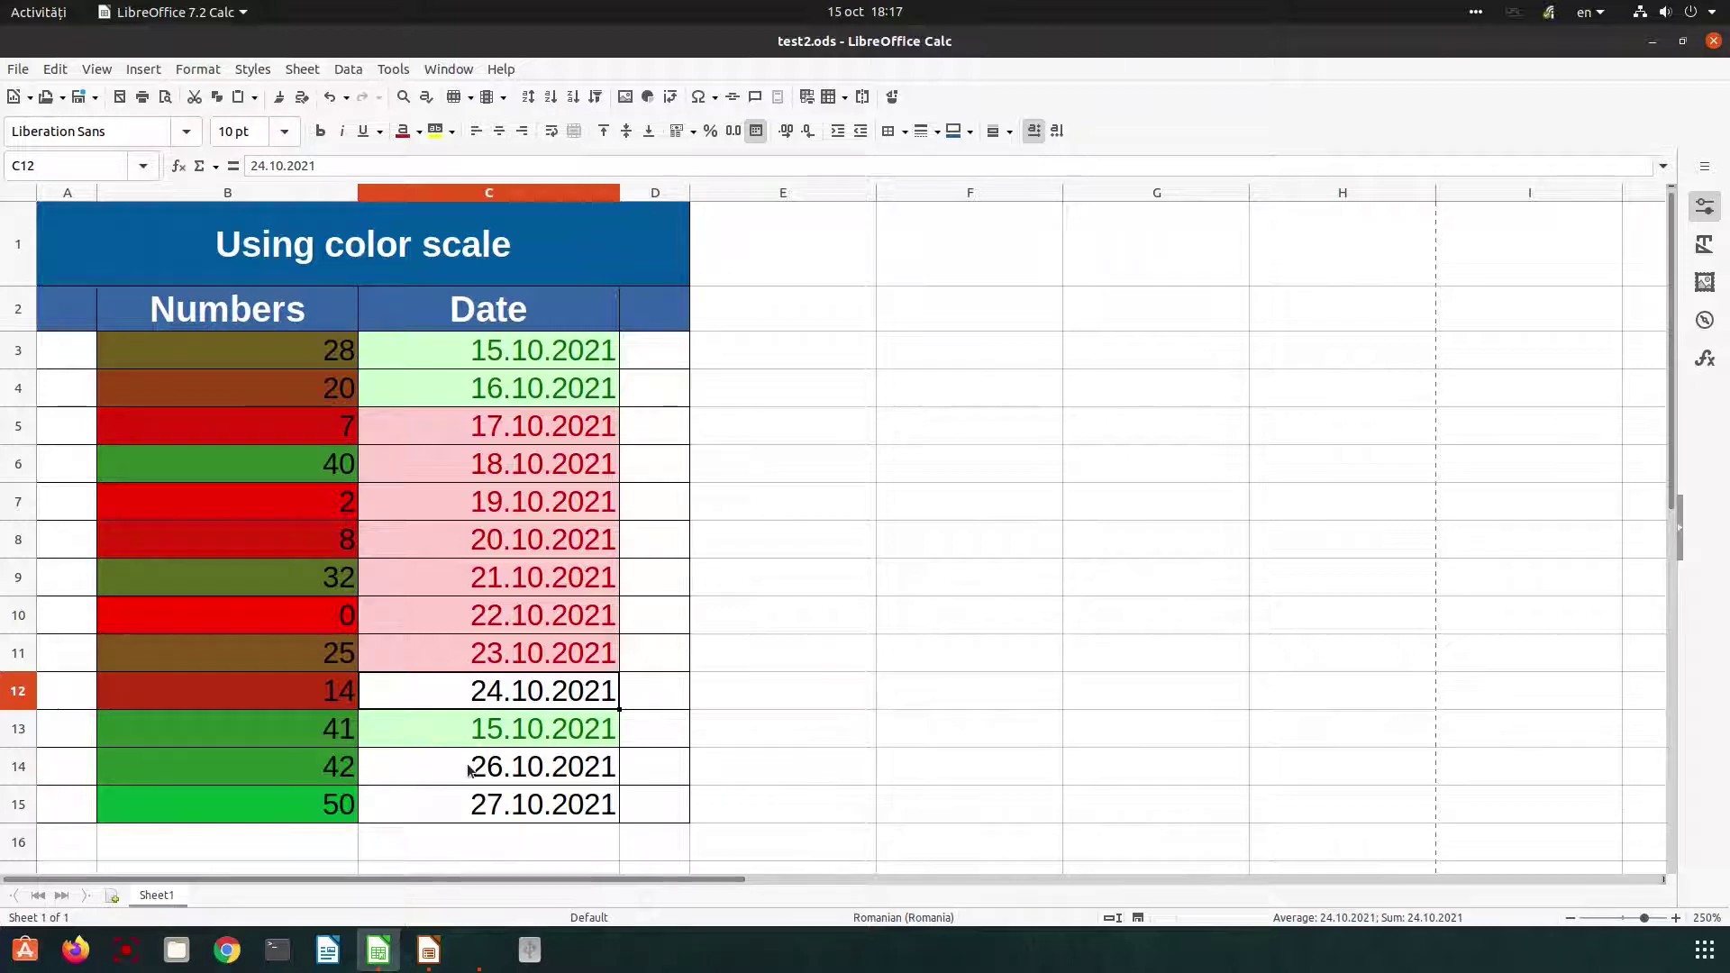
pyautogui.click(467, 771)
pyautogui.click(471, 799)
pyautogui.click(462, 700)
# Enter 15.10.2021 in C8 and 16.10.2021 in C15.
pyautogui.click(499, 543)
pyautogui.write('15.10.20')
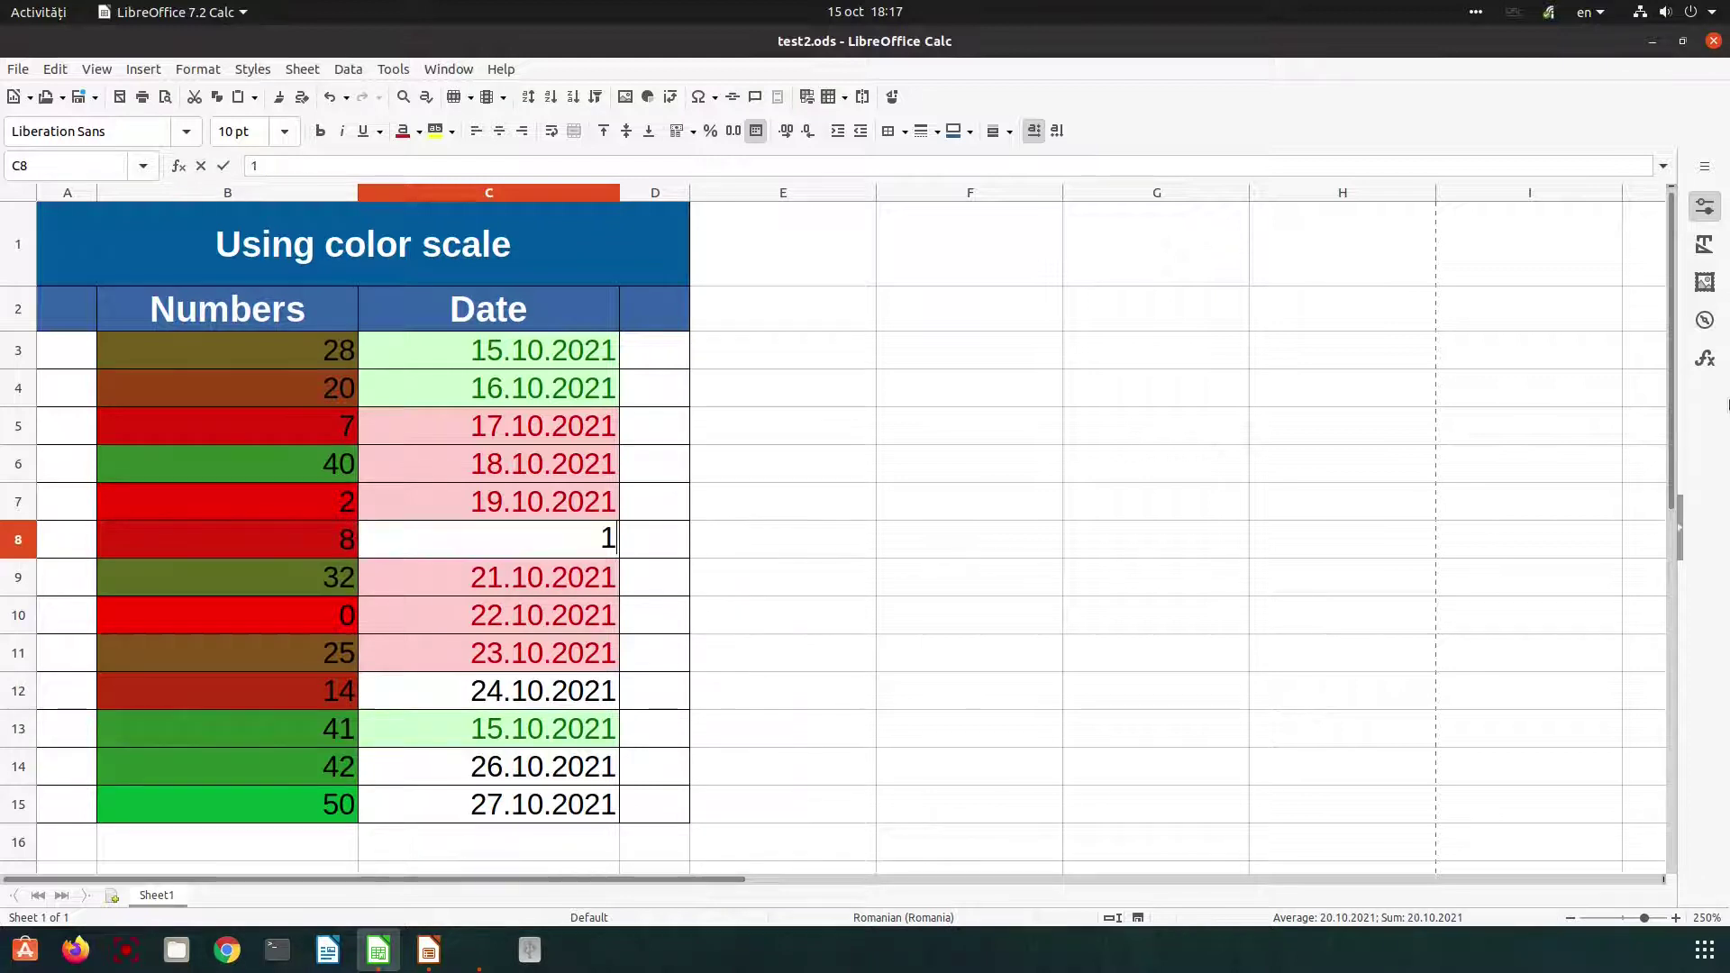
pyautogui.write('21')
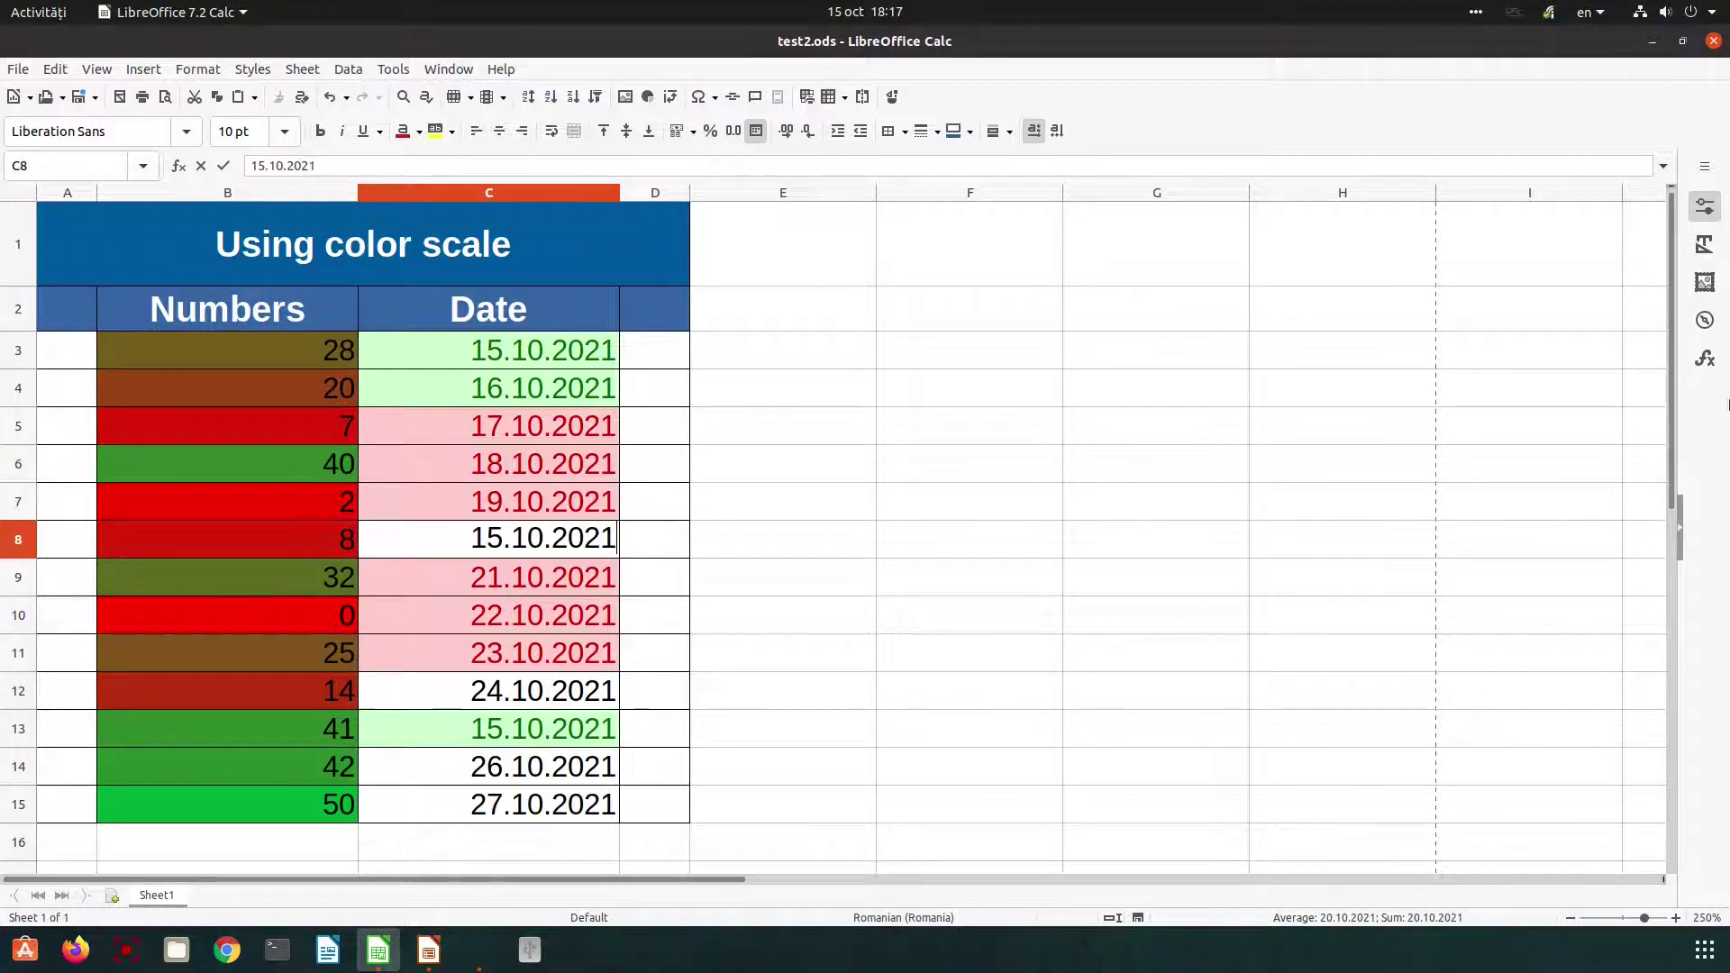
pyautogui.press('Return')
pyautogui.click(604, 802)
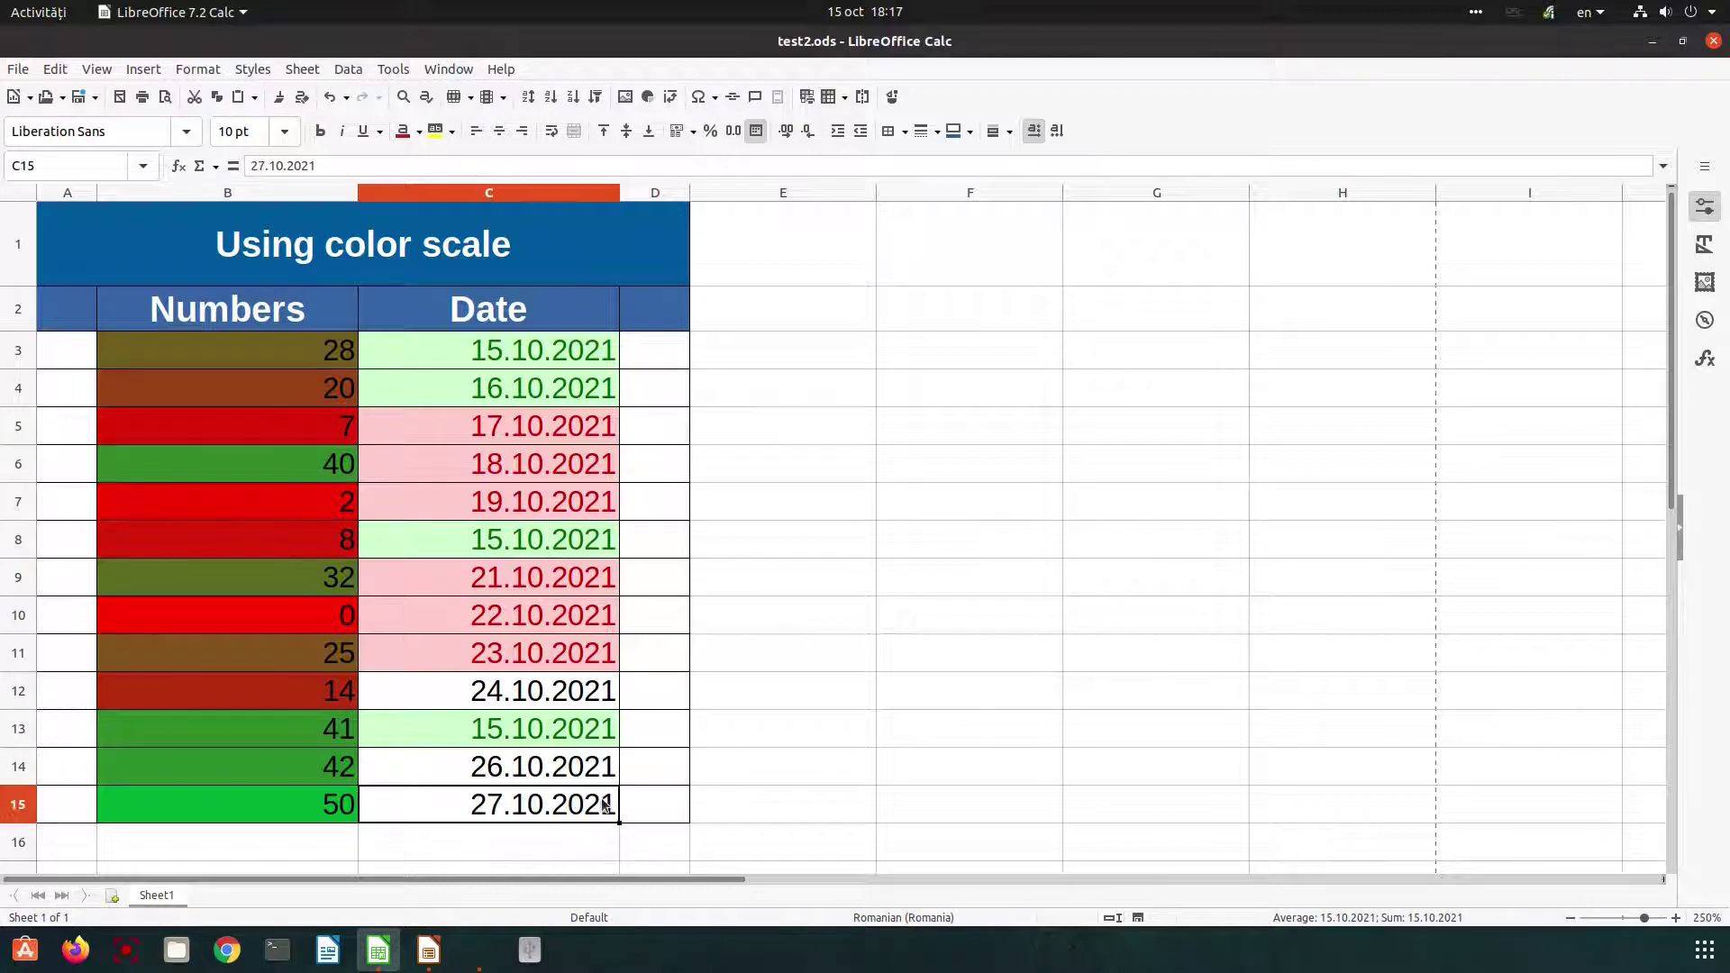
pyautogui.write('16')
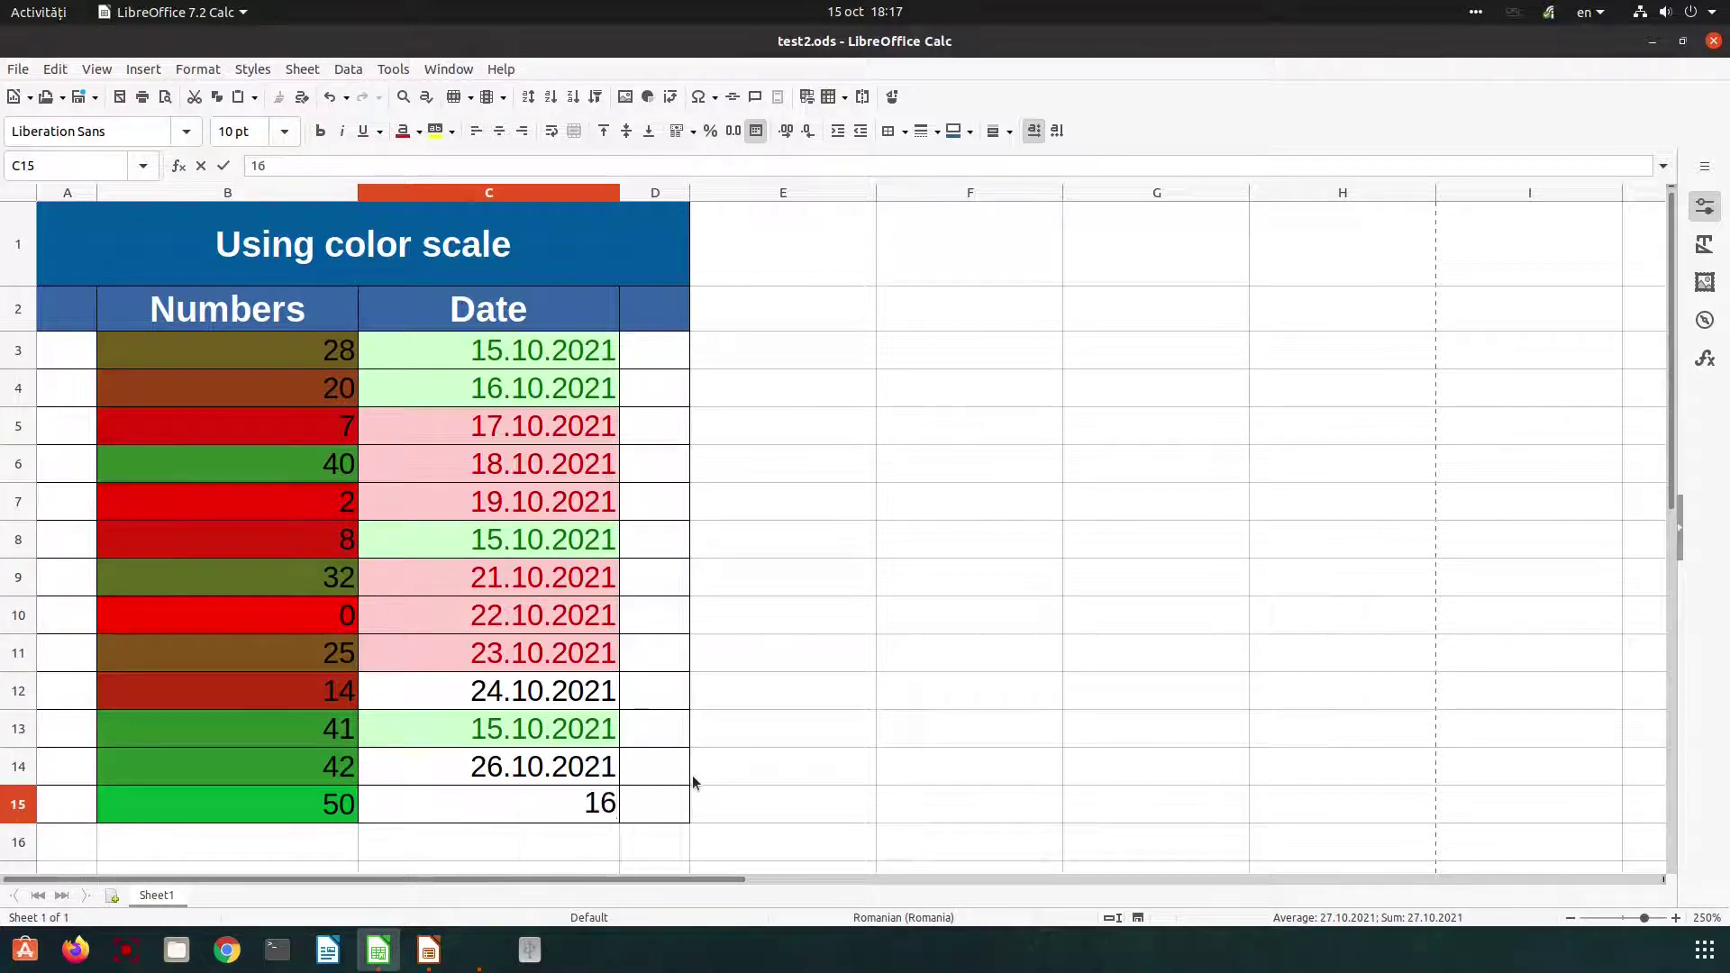
pyautogui.write('.10.2021')
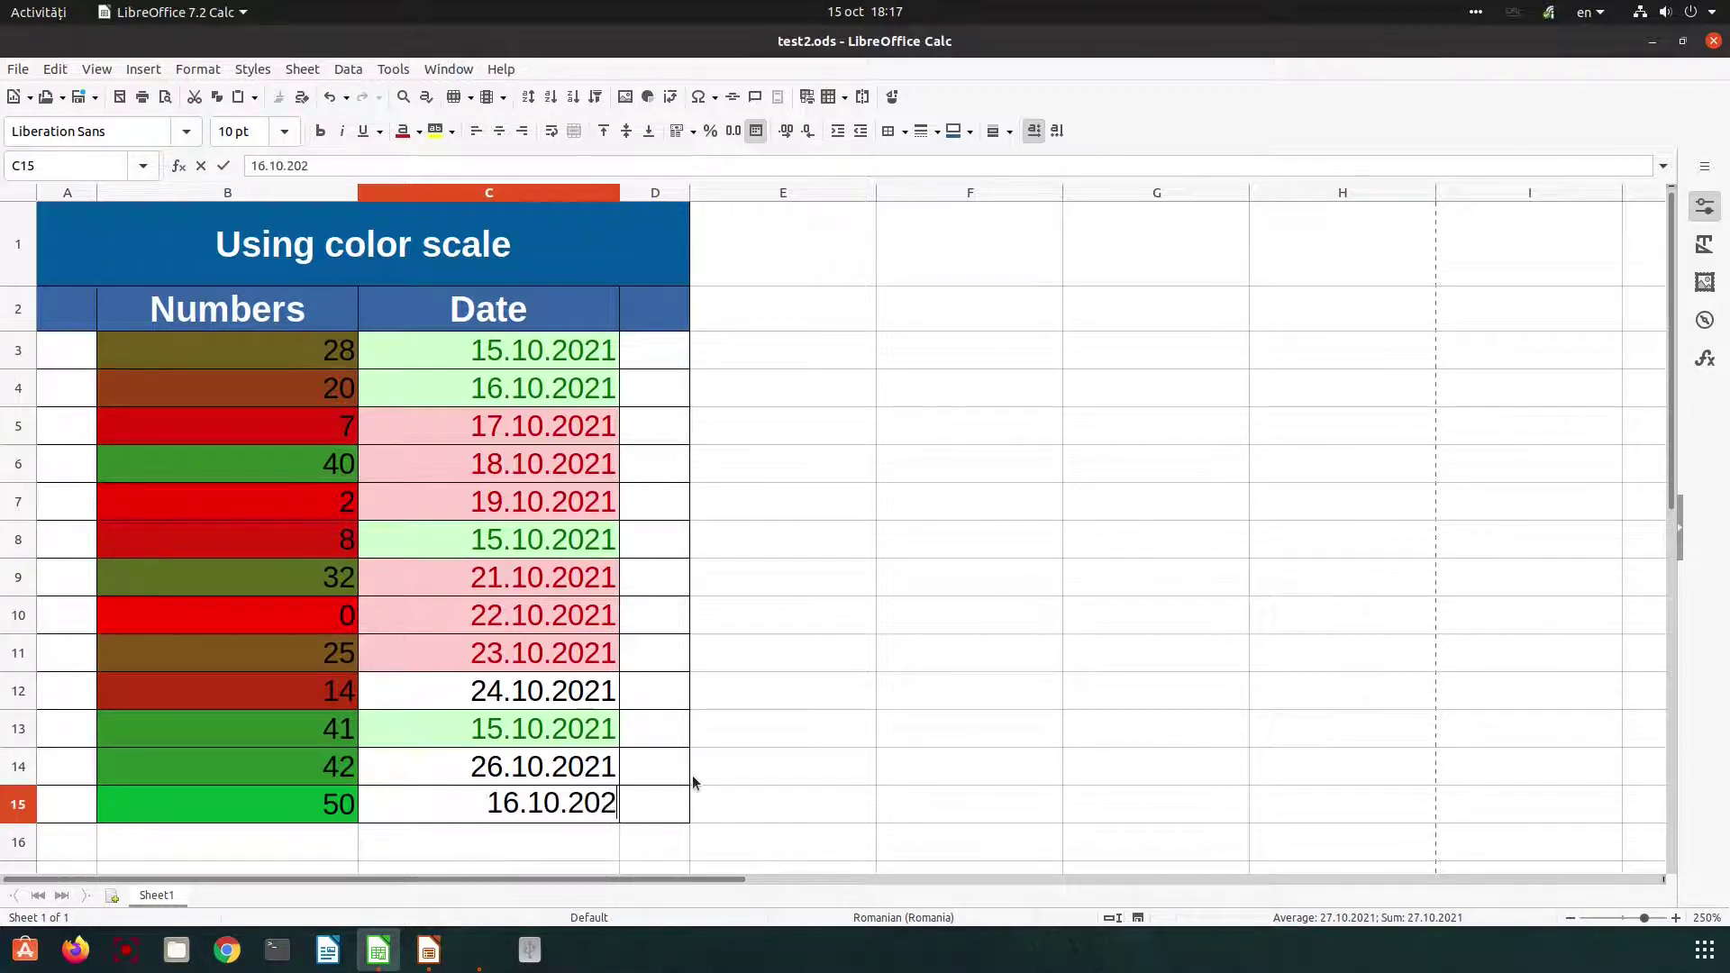
pyautogui.press('Return')
pyautogui.press('Right')
pyautogui.press('Up')
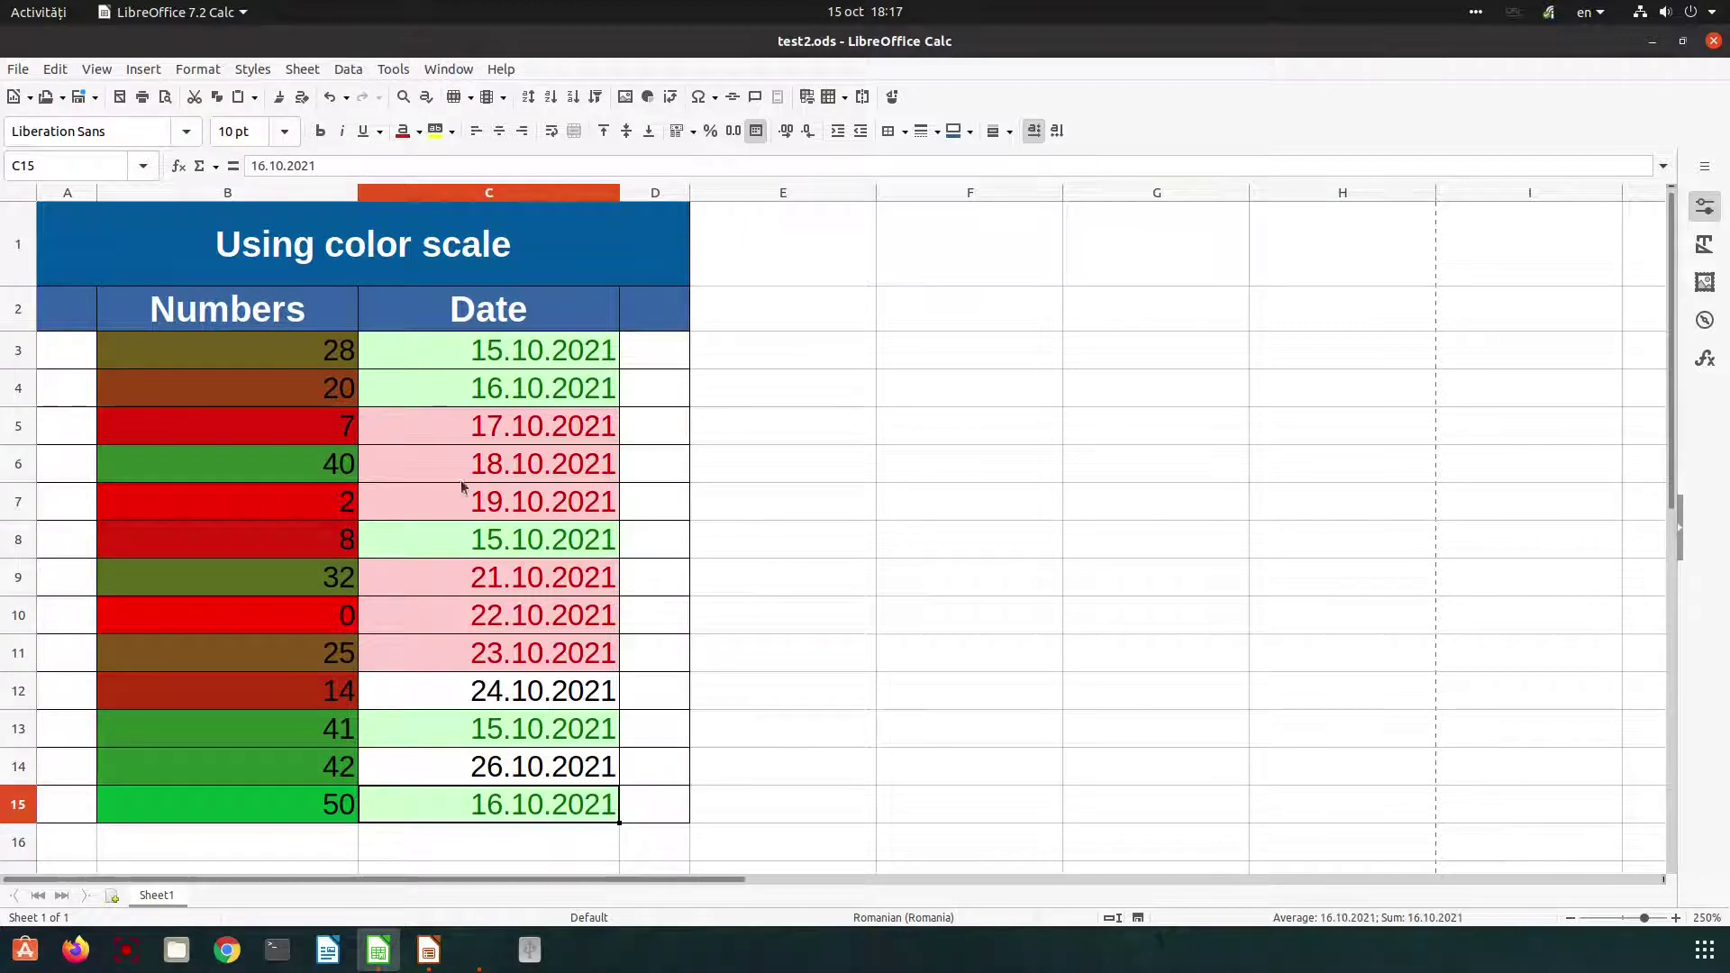
# Review the date highlighting in C3:C4, C8, C12, C13, C14 and C15.
pyautogui.moveTo(460, 360); pyautogui.dragTo(468, 386)
pyautogui.click(478, 540)
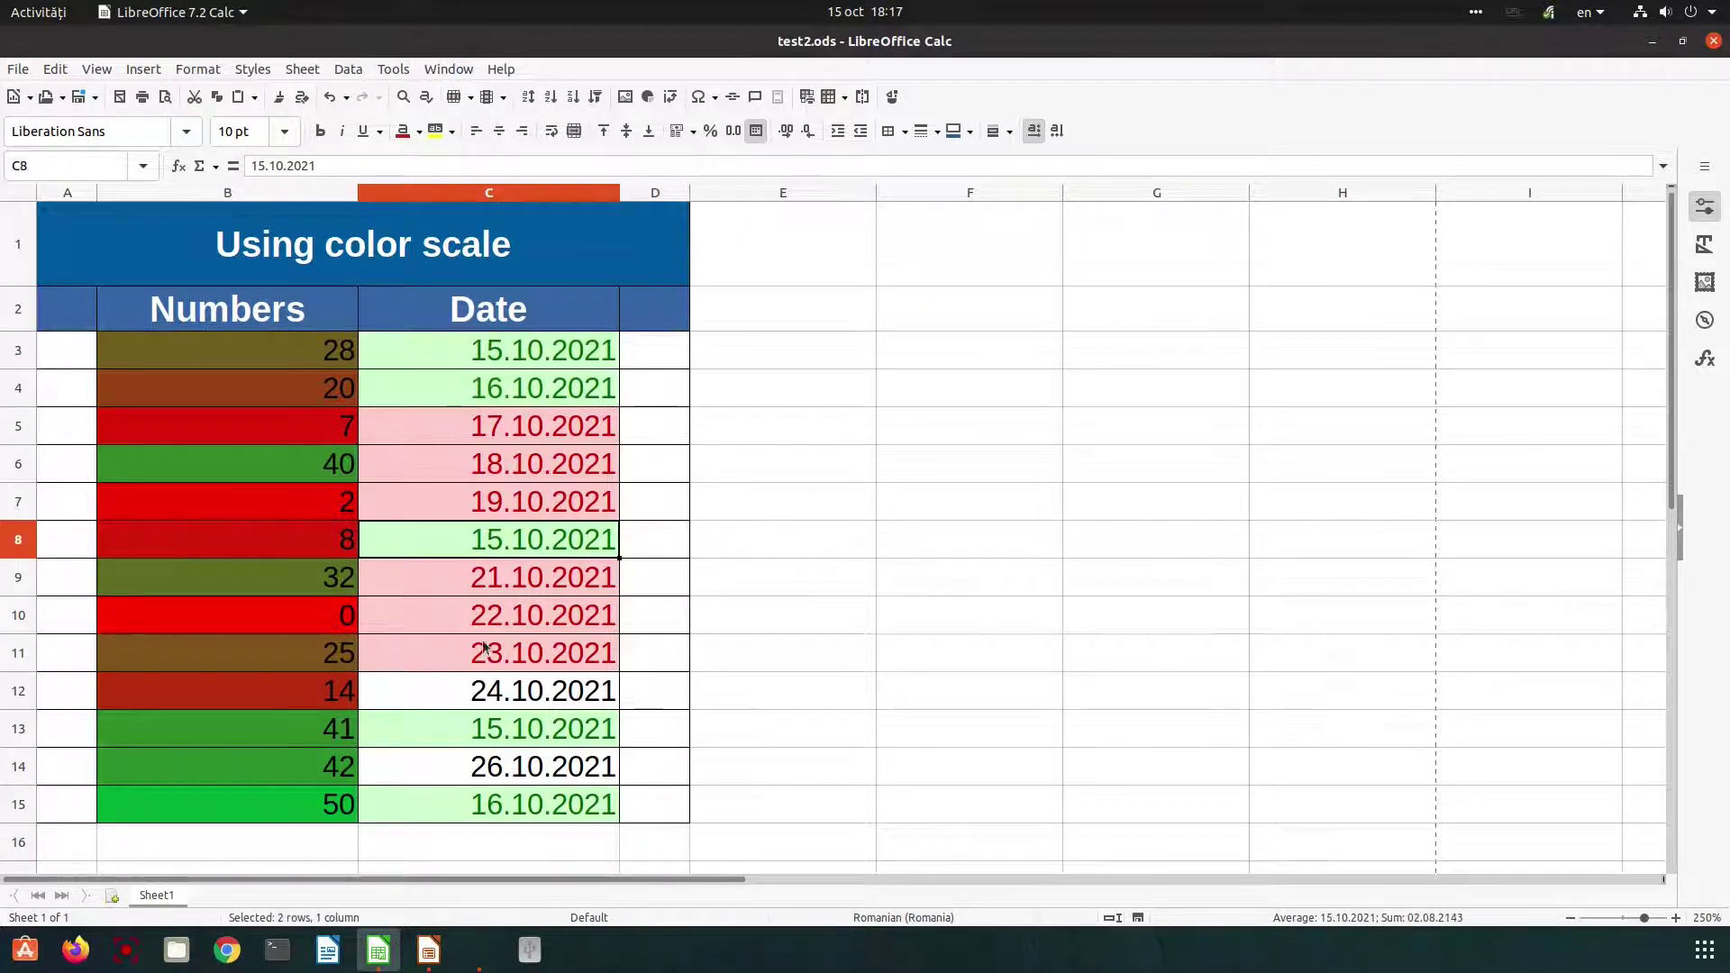
pyautogui.click(477, 725)
pyautogui.click(484, 804)
pyautogui.click(491, 737)
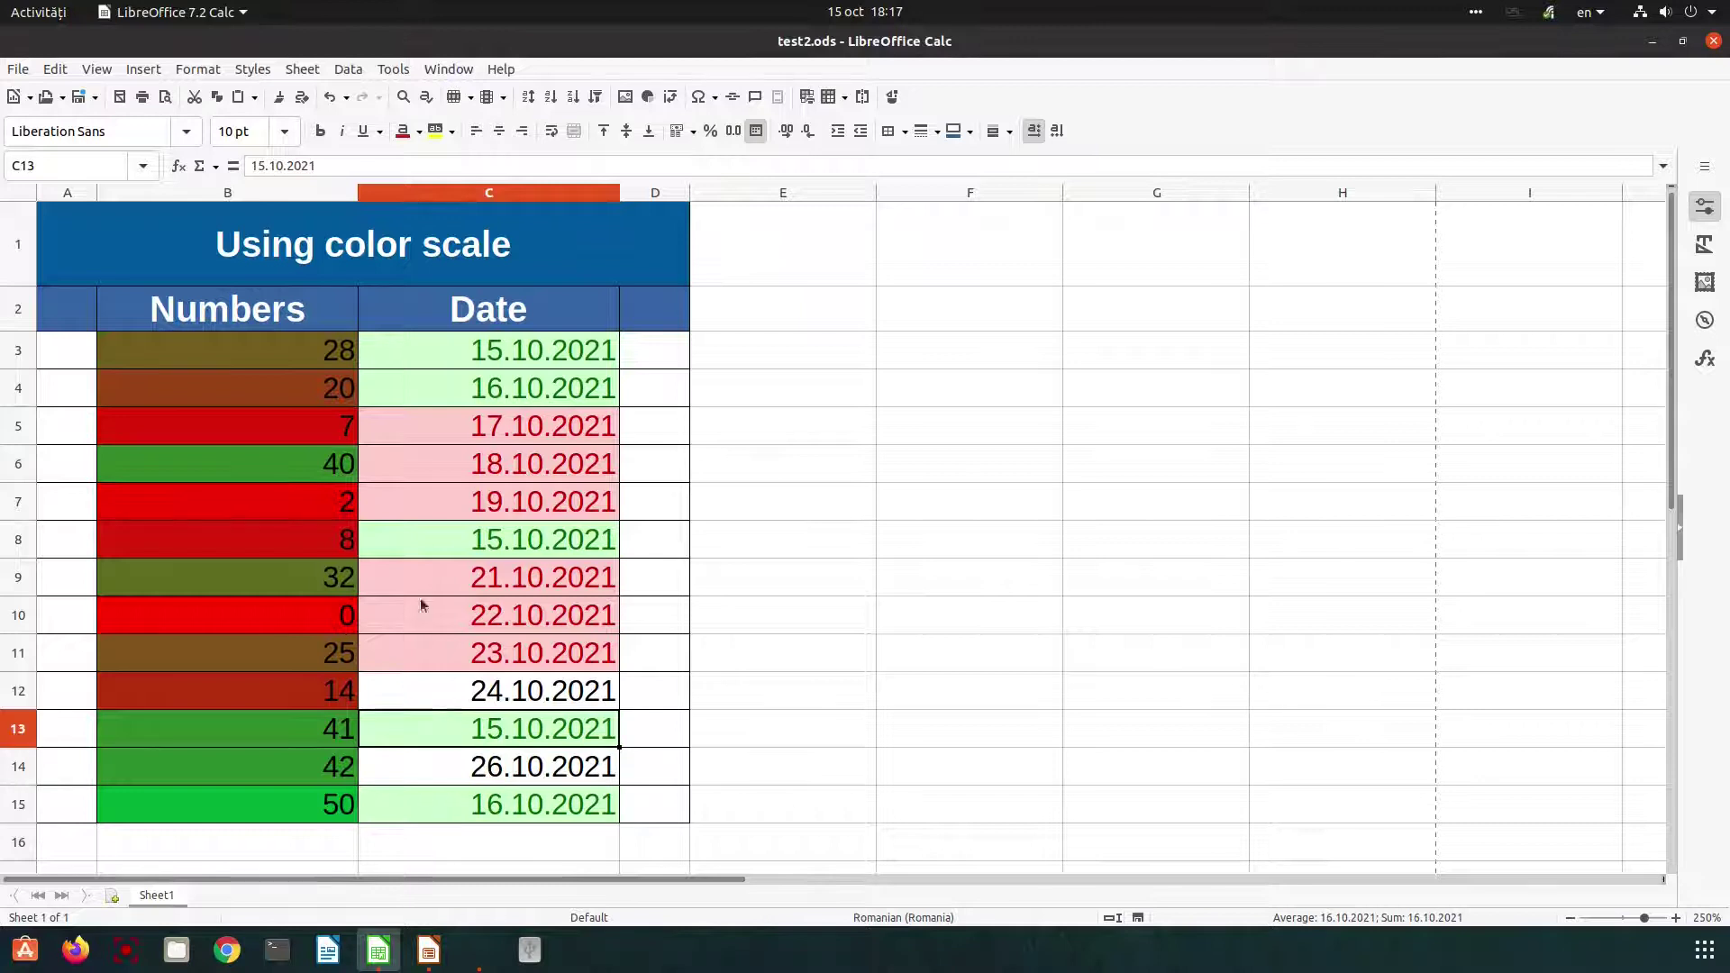
pyautogui.click(556, 393)
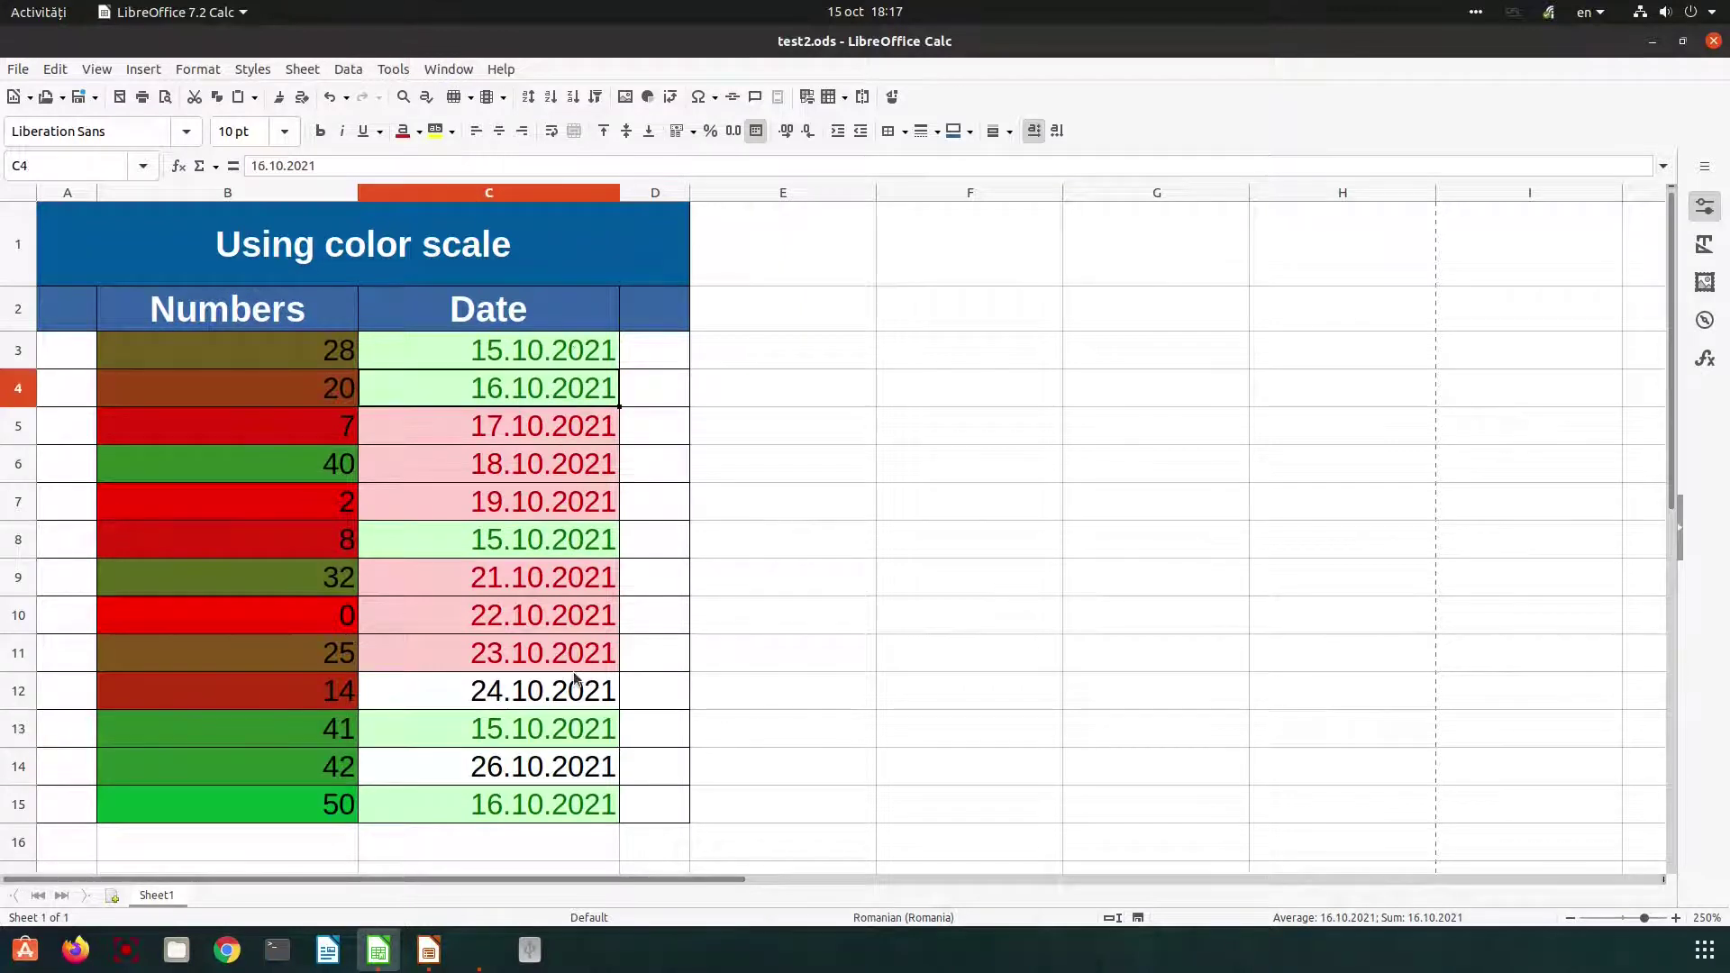
pyautogui.click(545, 692)
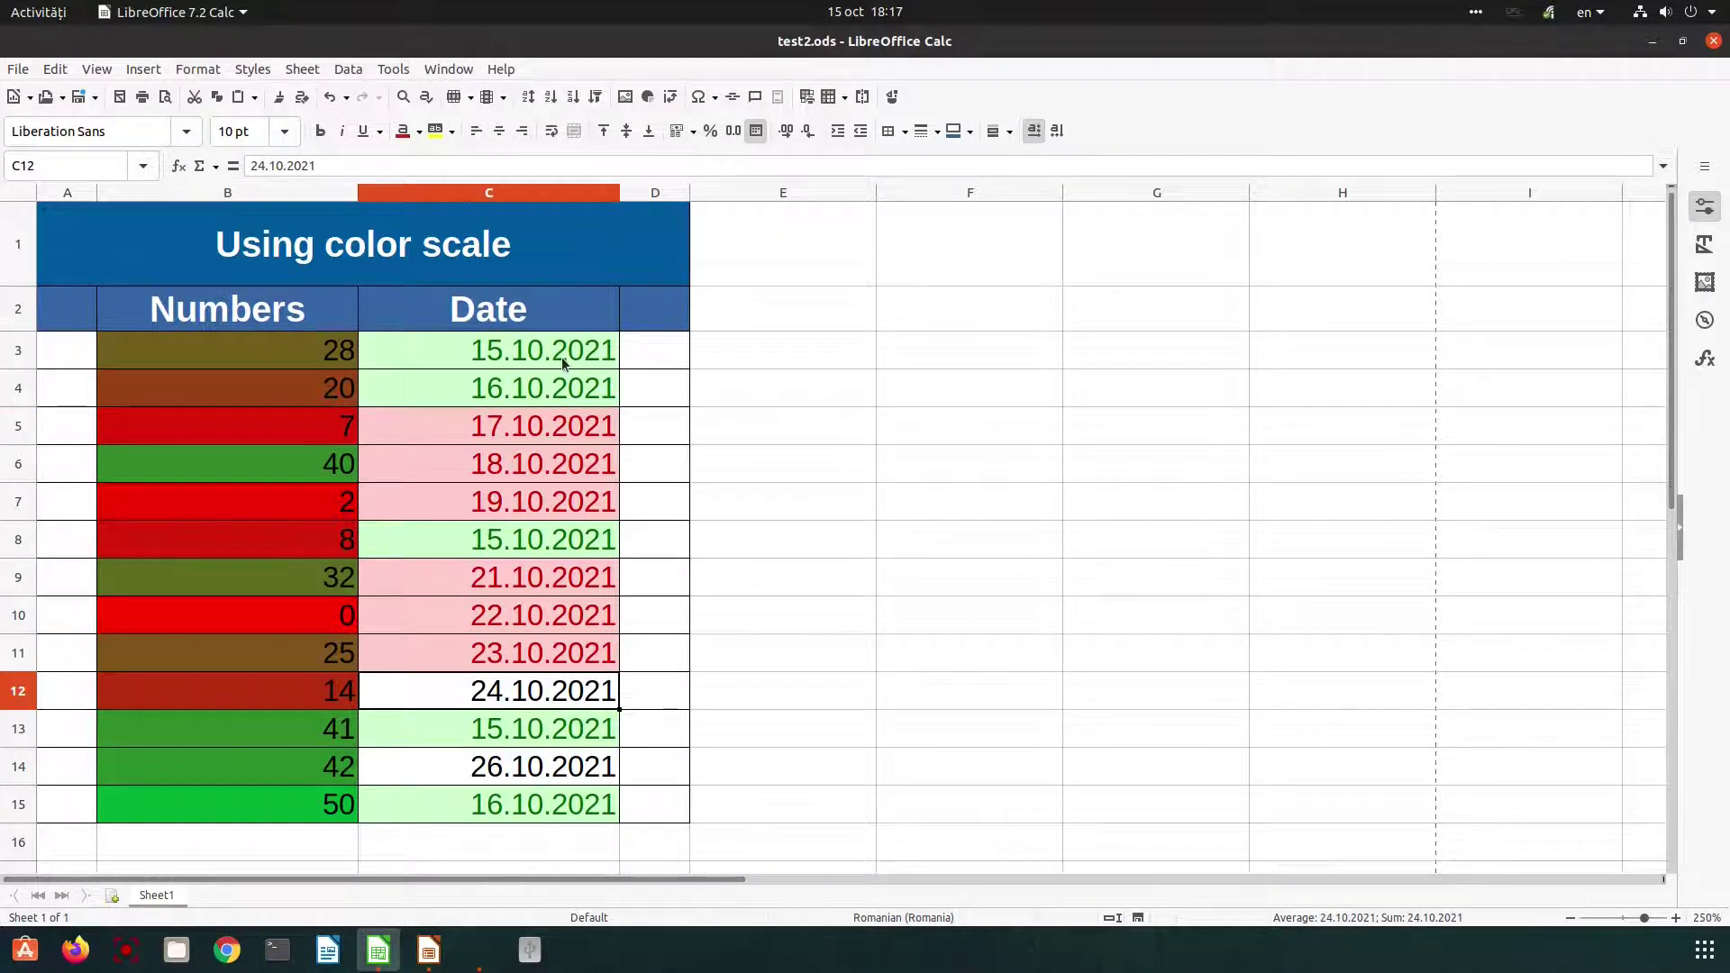
pyautogui.moveTo(556, 355); pyautogui.dragTo(560, 387)
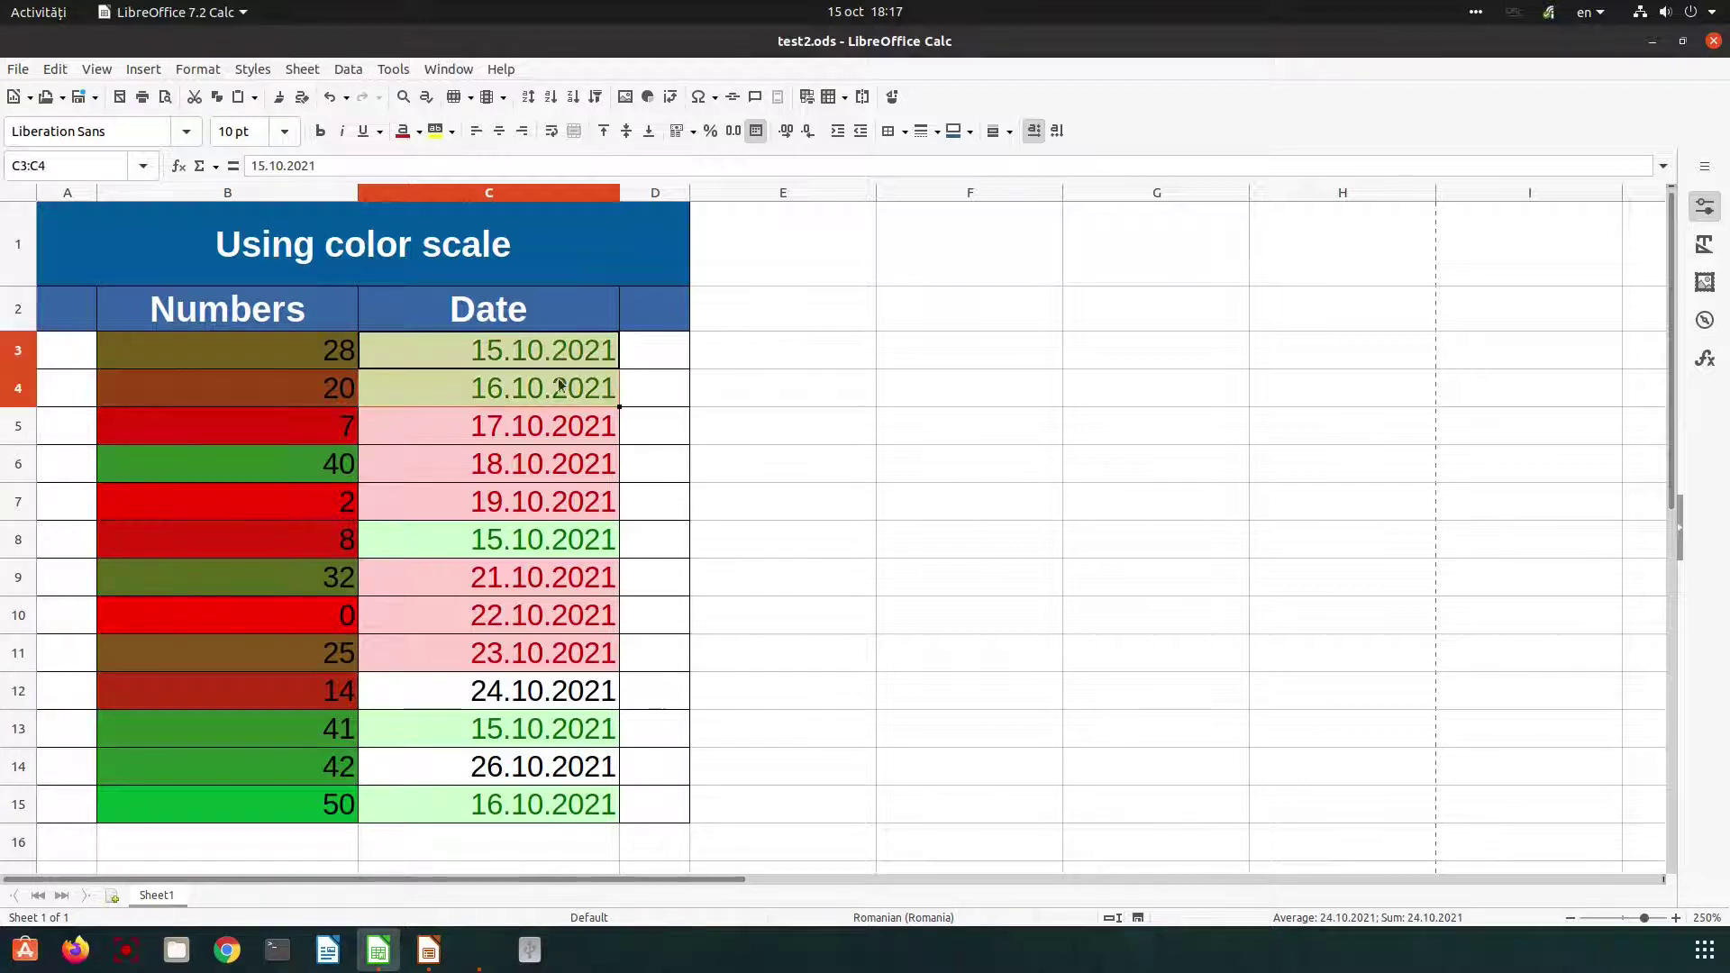
pyautogui.click(553, 543)
pyautogui.click(541, 741)
pyautogui.click(530, 793)
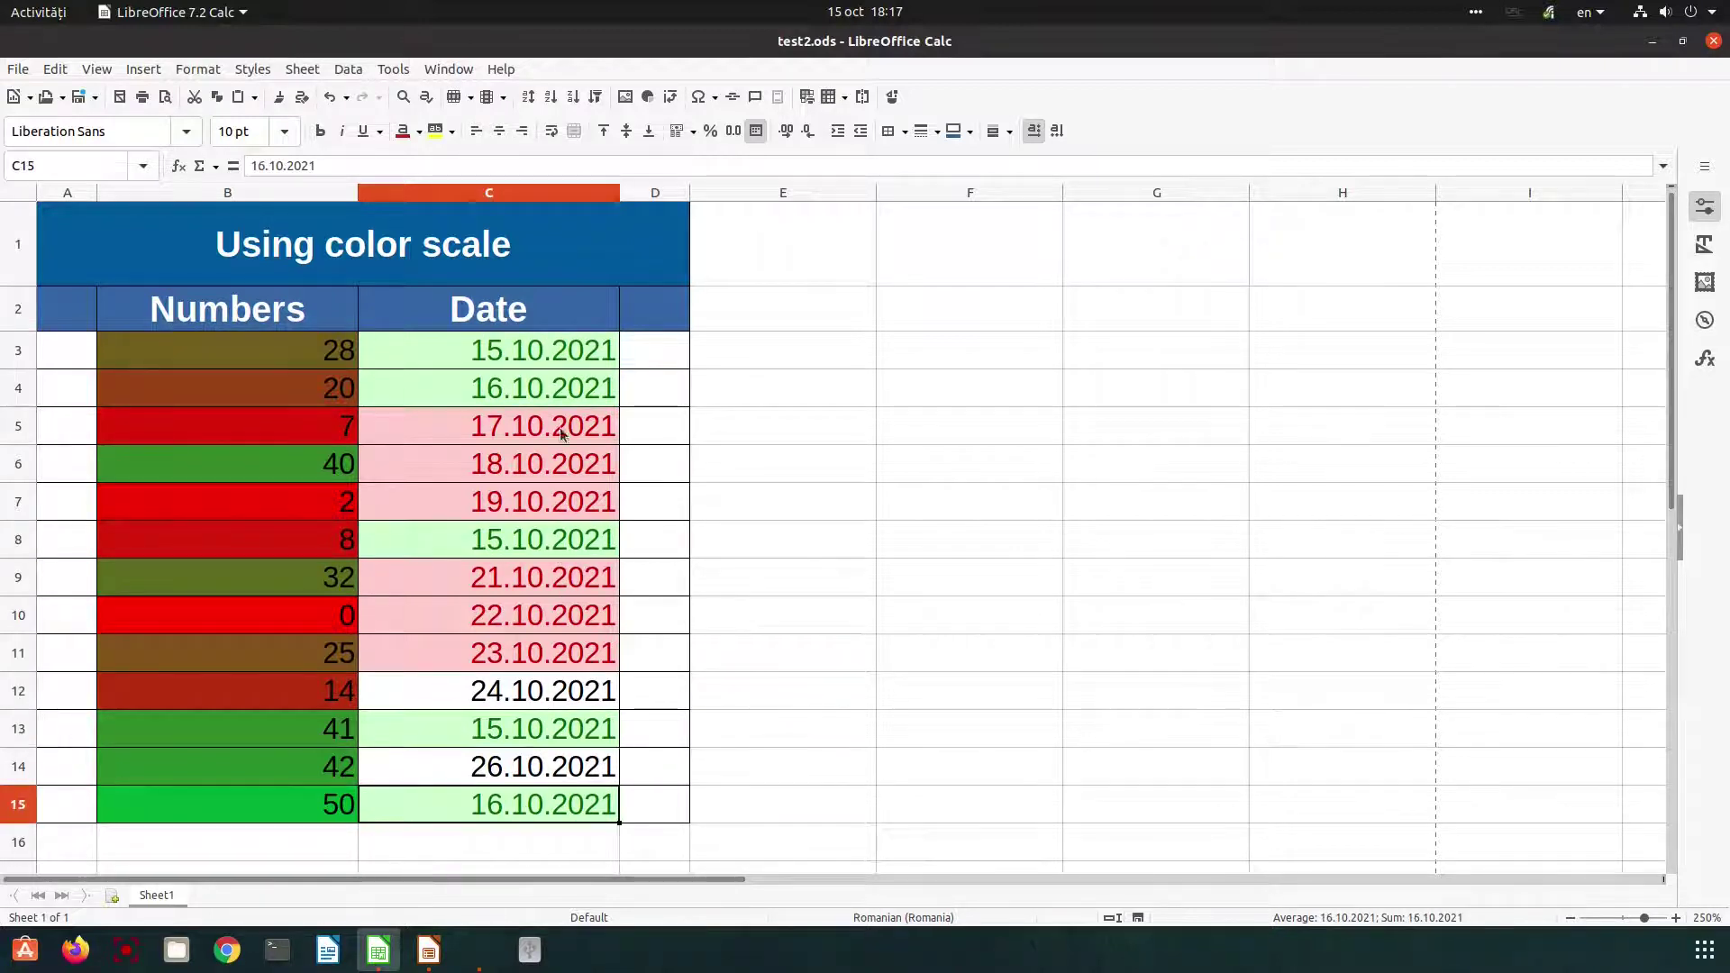
pyautogui.click(536, 764)
pyautogui.click(550, 700)
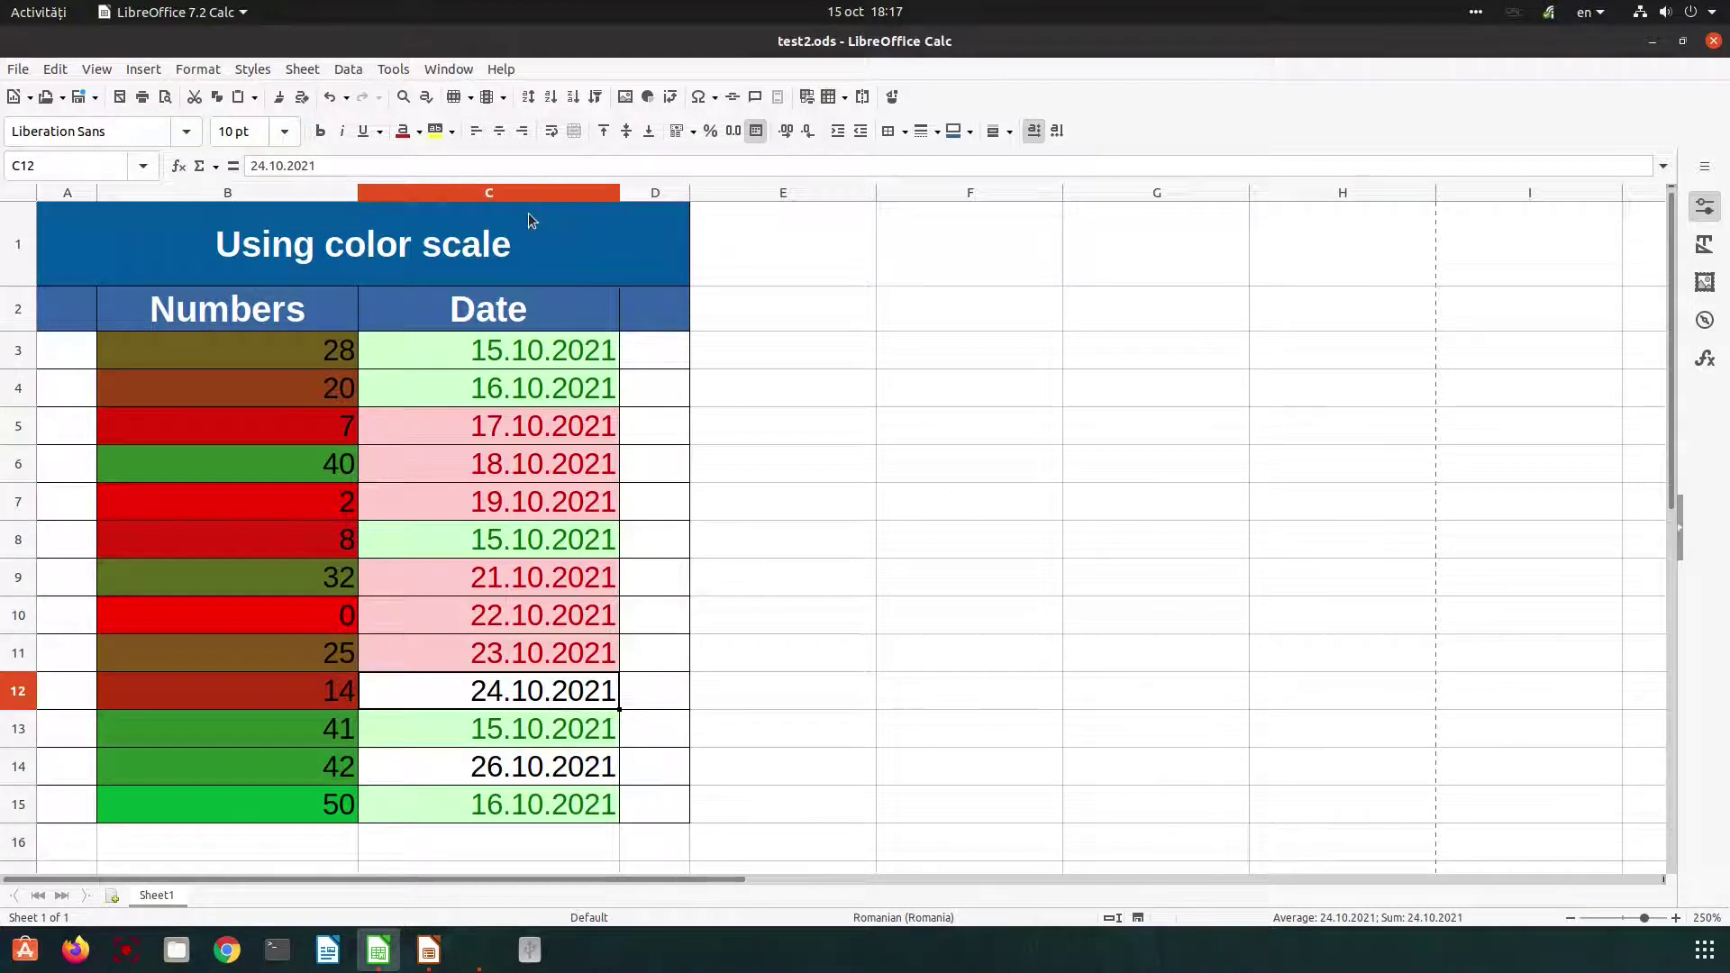
pyautogui.moveTo(310, 355); pyautogui.dragTo(333, 726)
pyautogui.click(332, 726)
pyautogui.click(197, 68)
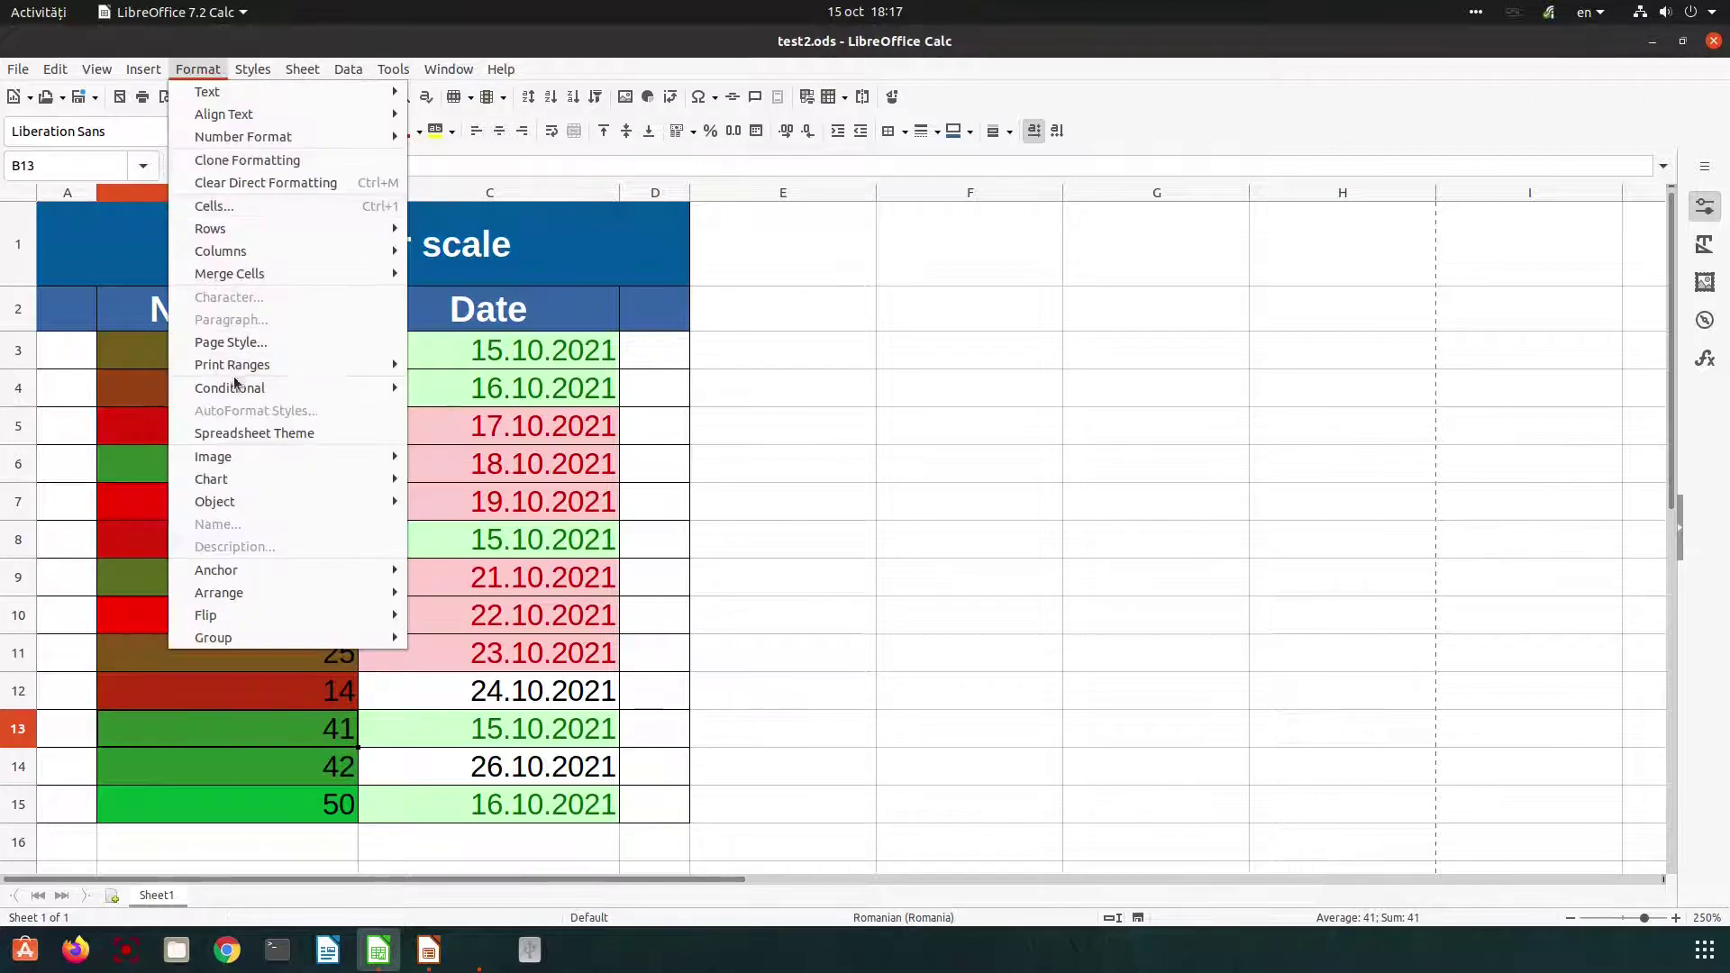
pyautogui.moveTo(246, 387)
pyautogui.click(496, 388)
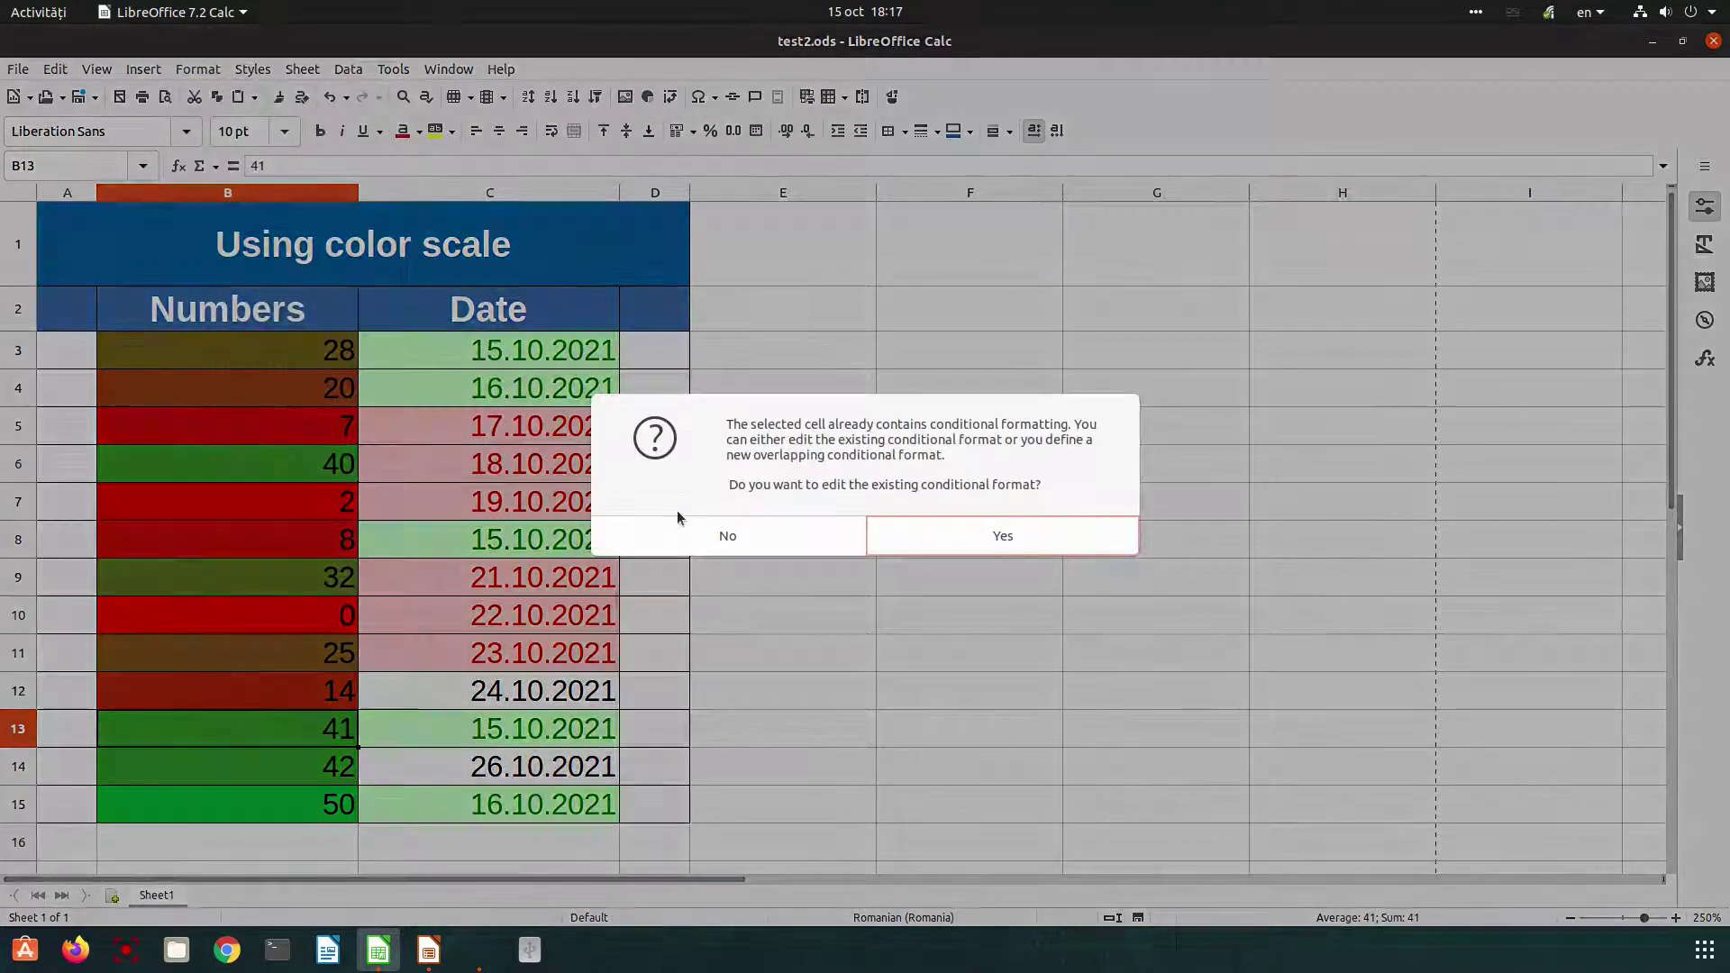
pyautogui.click(917, 535)
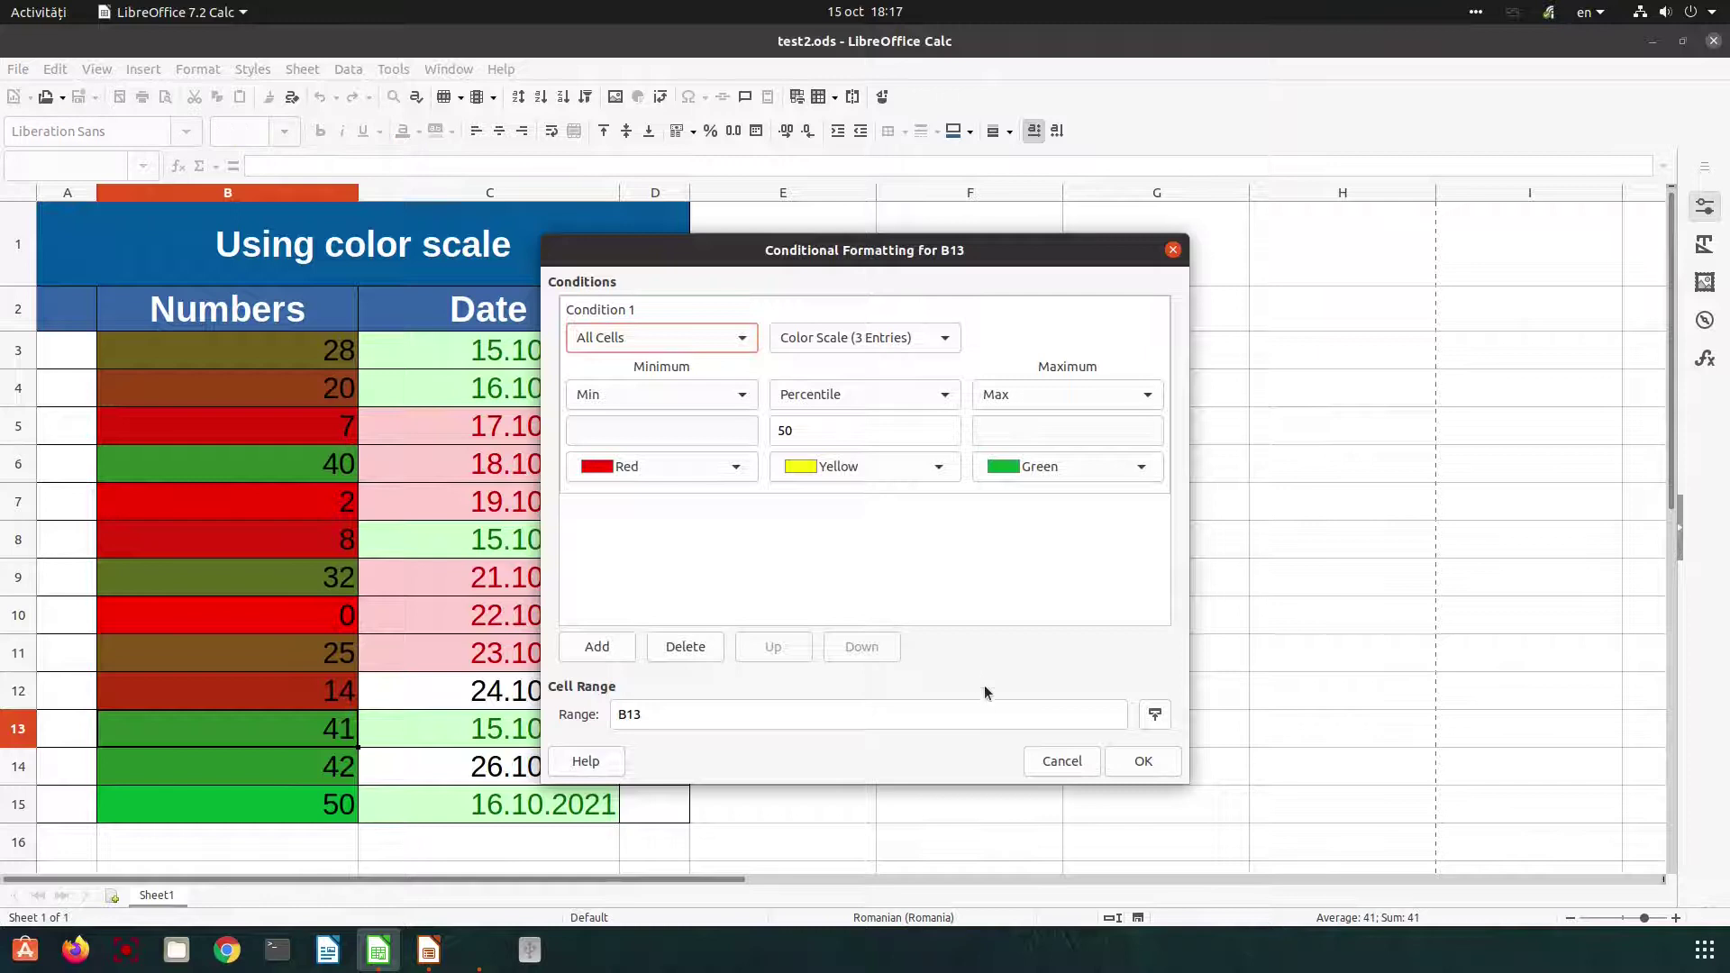
pyautogui.click(1056, 761)
pyautogui.click(421, 500)
# Switch the B3:B15 rule to Color Scale (3 Entries), Red–Yellow at 50th percentile–Green.
pyautogui.click(198, 68)
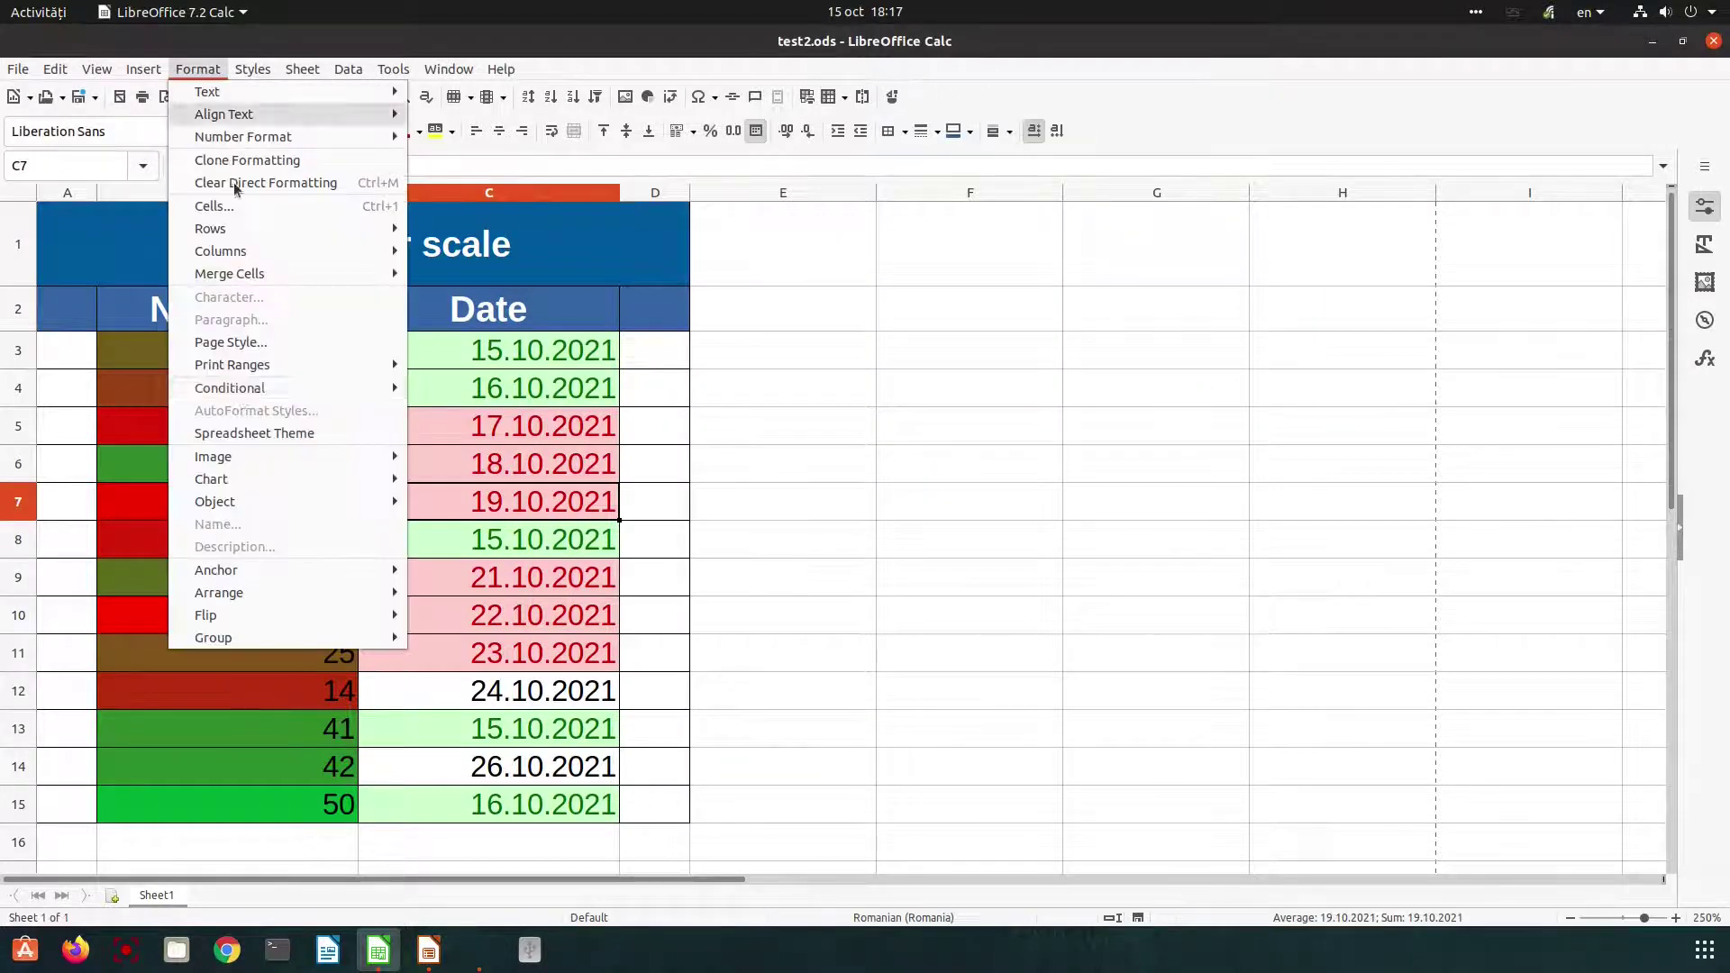
pyautogui.moveTo(238, 389)
pyautogui.click(462, 501)
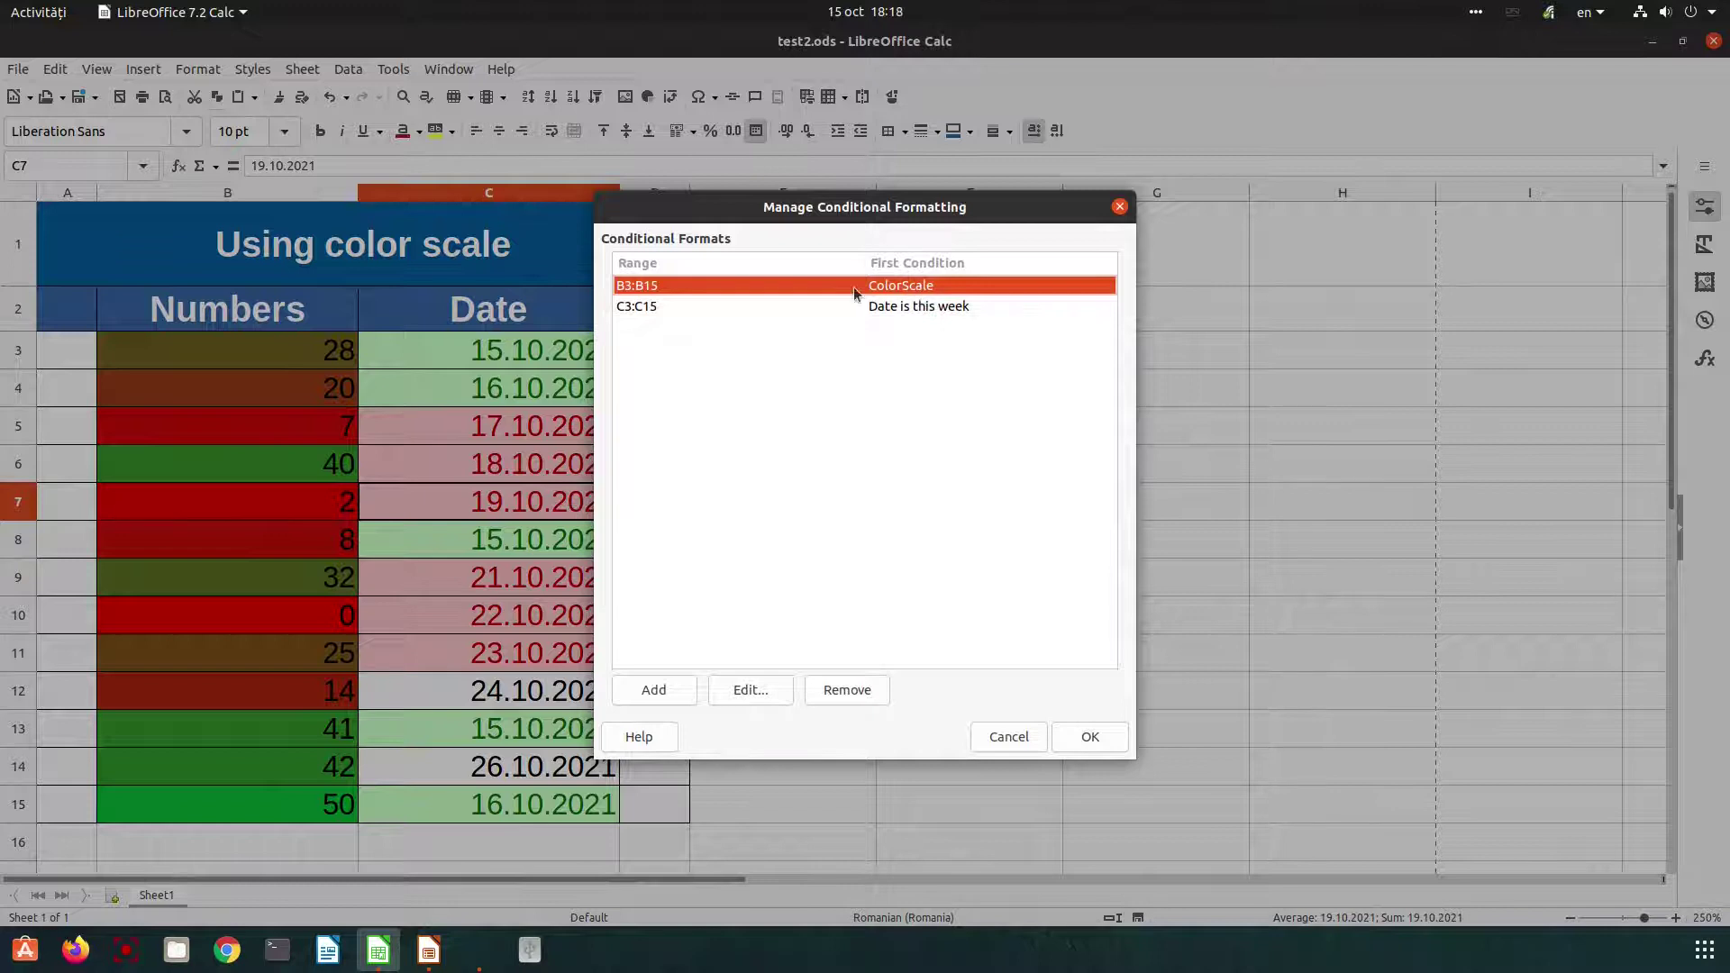
pyautogui.click(746, 690)
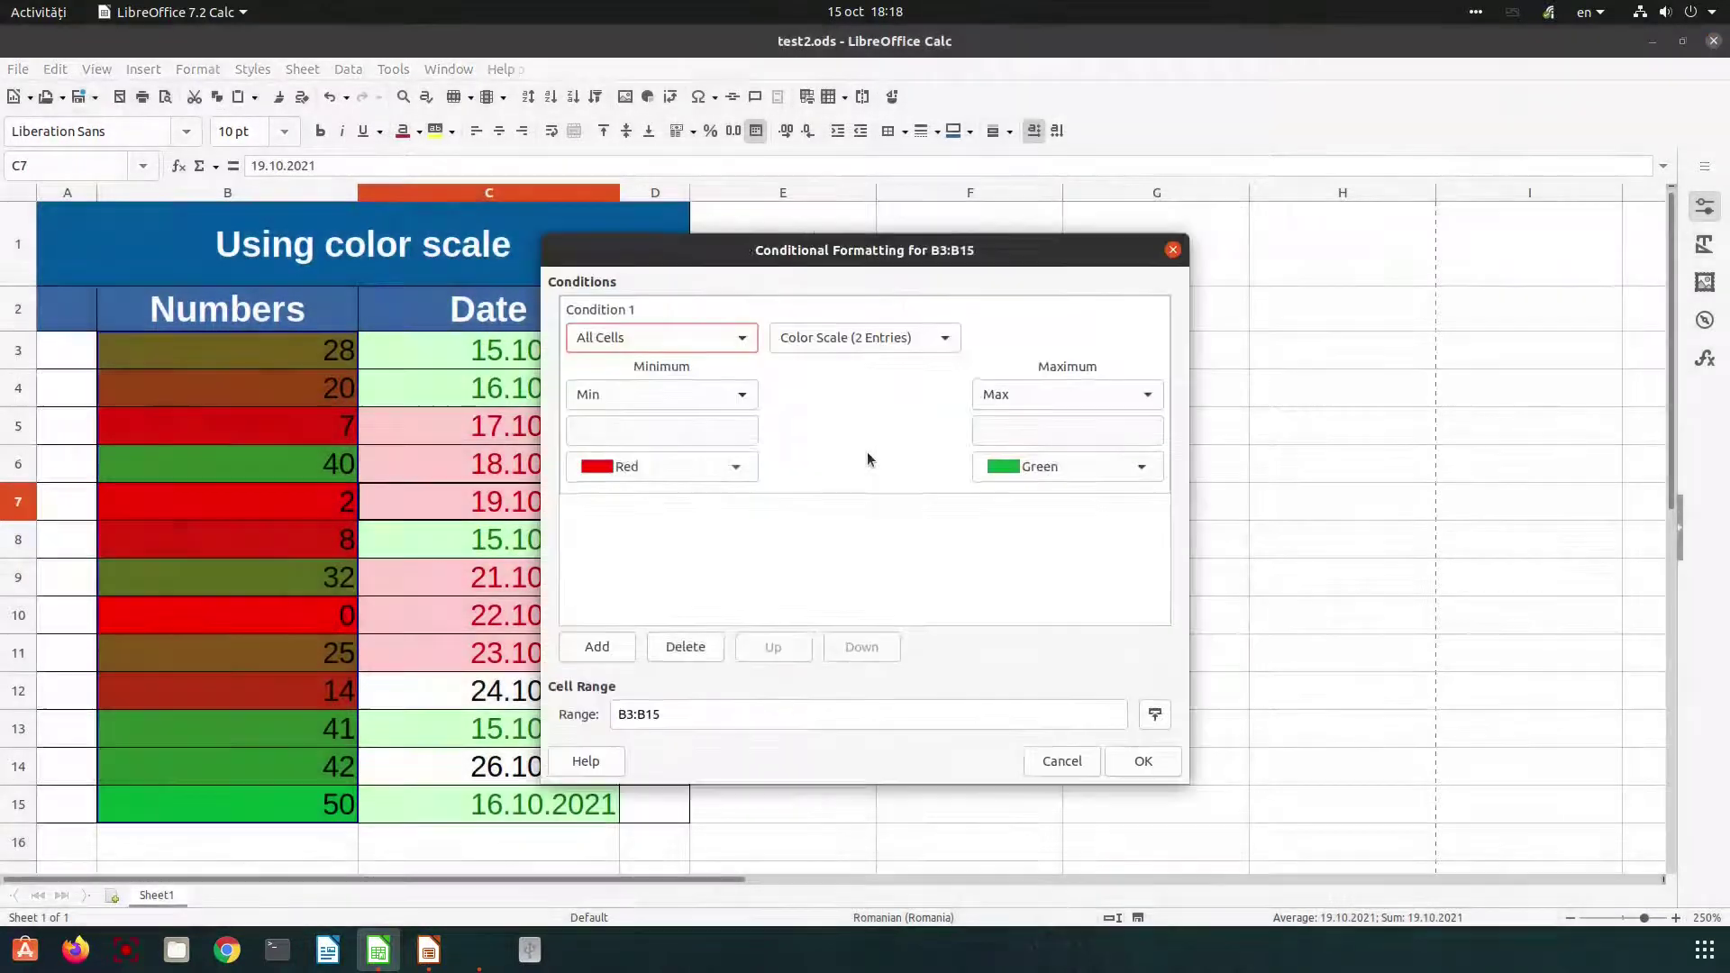
pyautogui.click(802, 340)
pyautogui.click(804, 386)
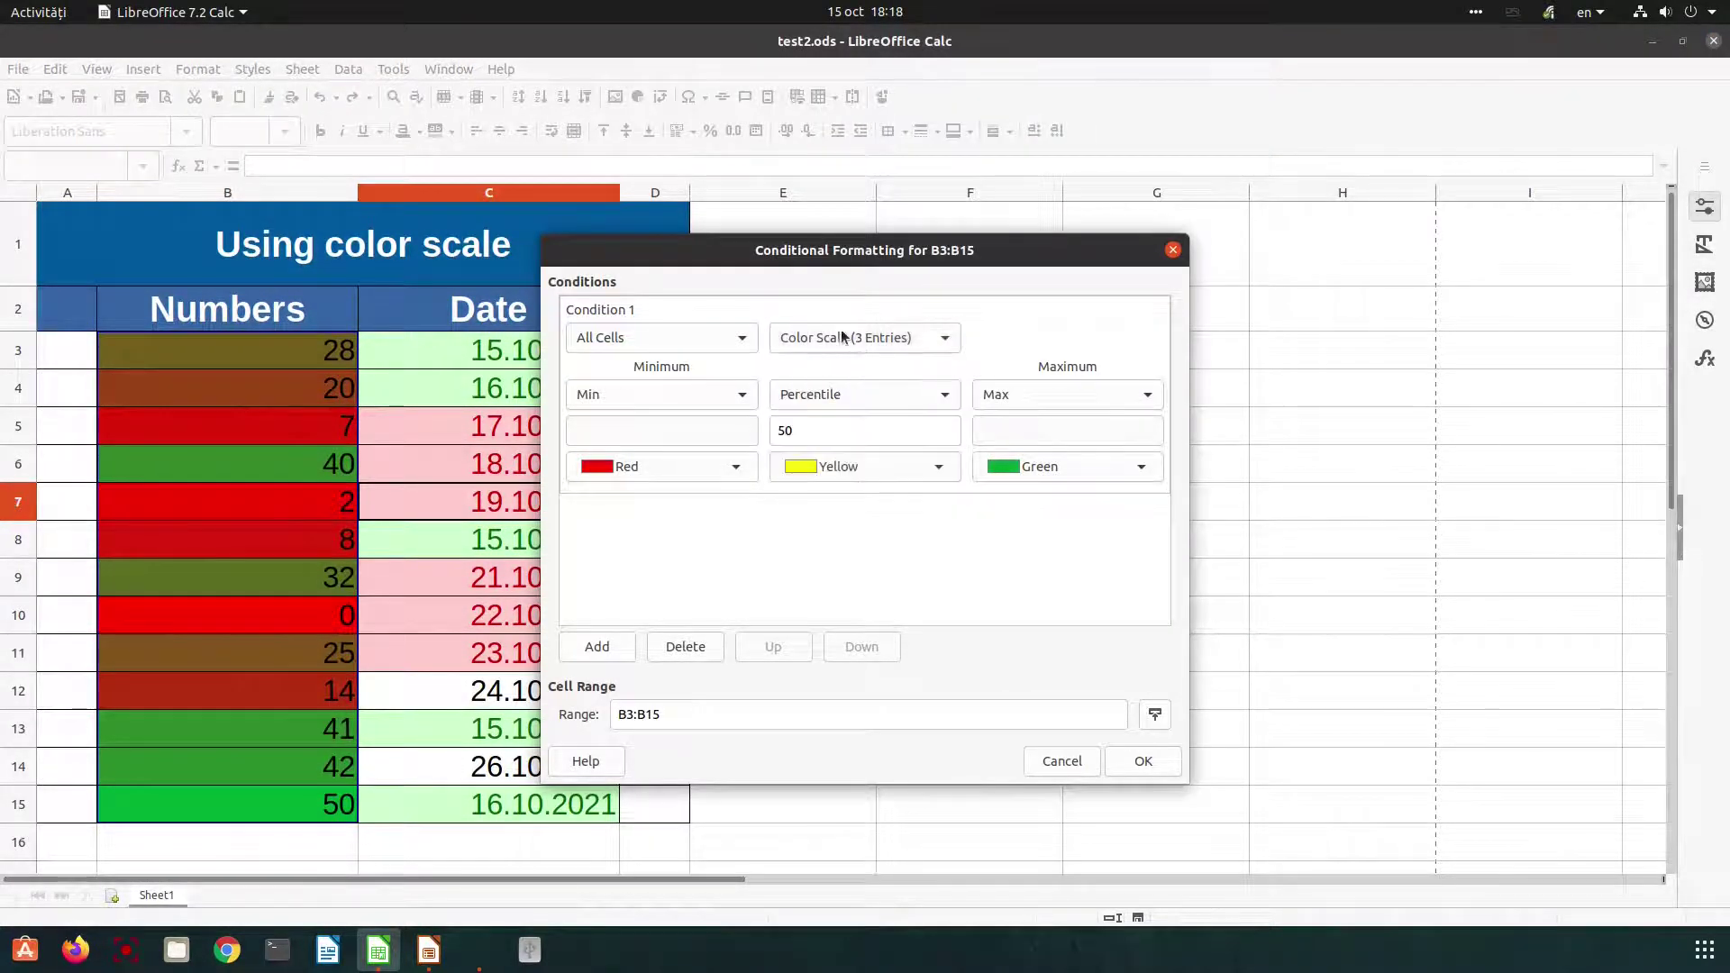
pyautogui.click(1144, 762)
pyautogui.click(1033, 741)
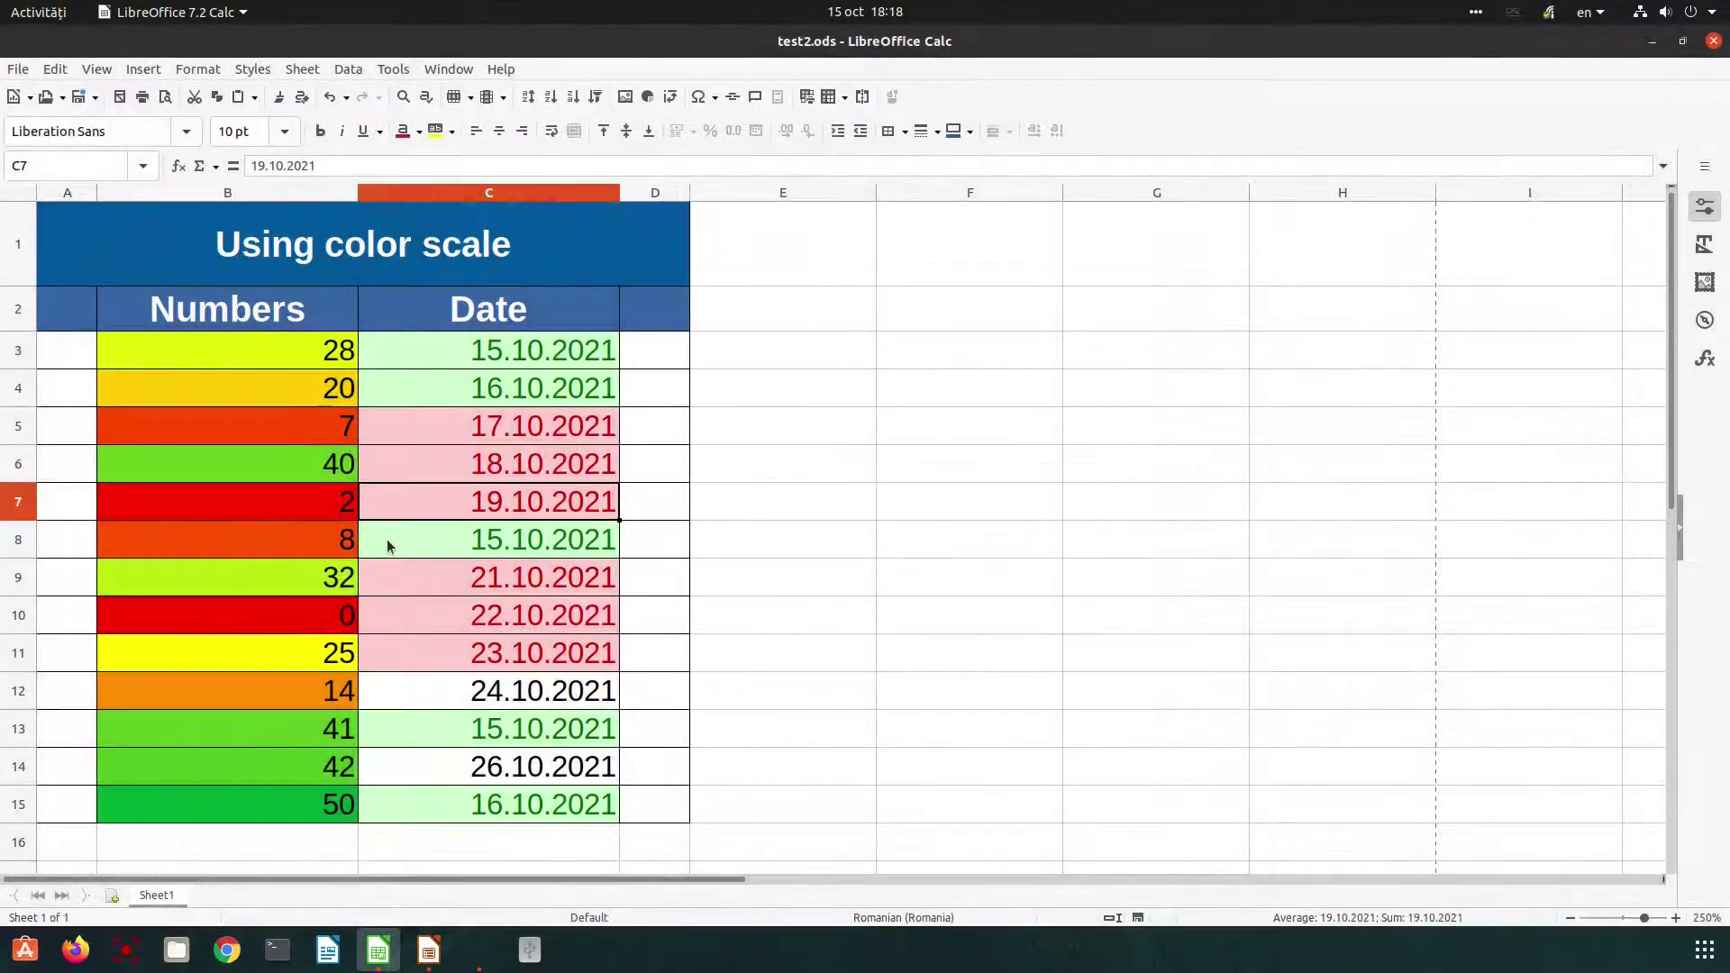
pyautogui.press('Left')
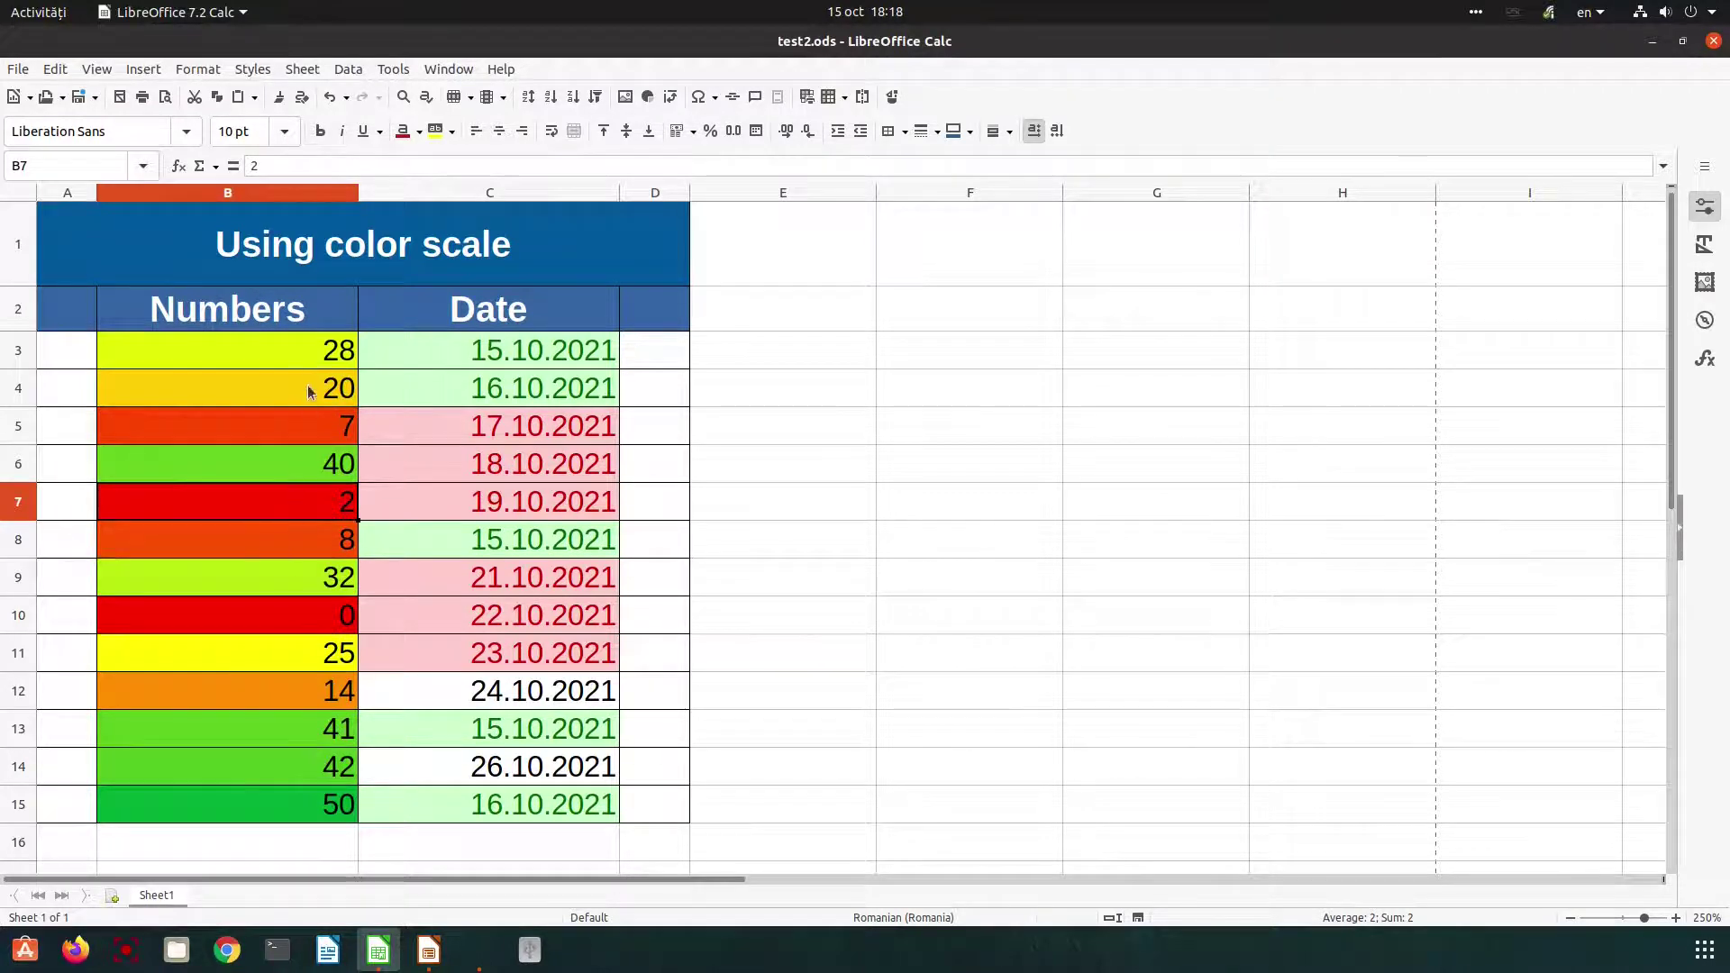
pyautogui.click(260, 575)
pyautogui.click(257, 654)
pyautogui.click(269, 593)
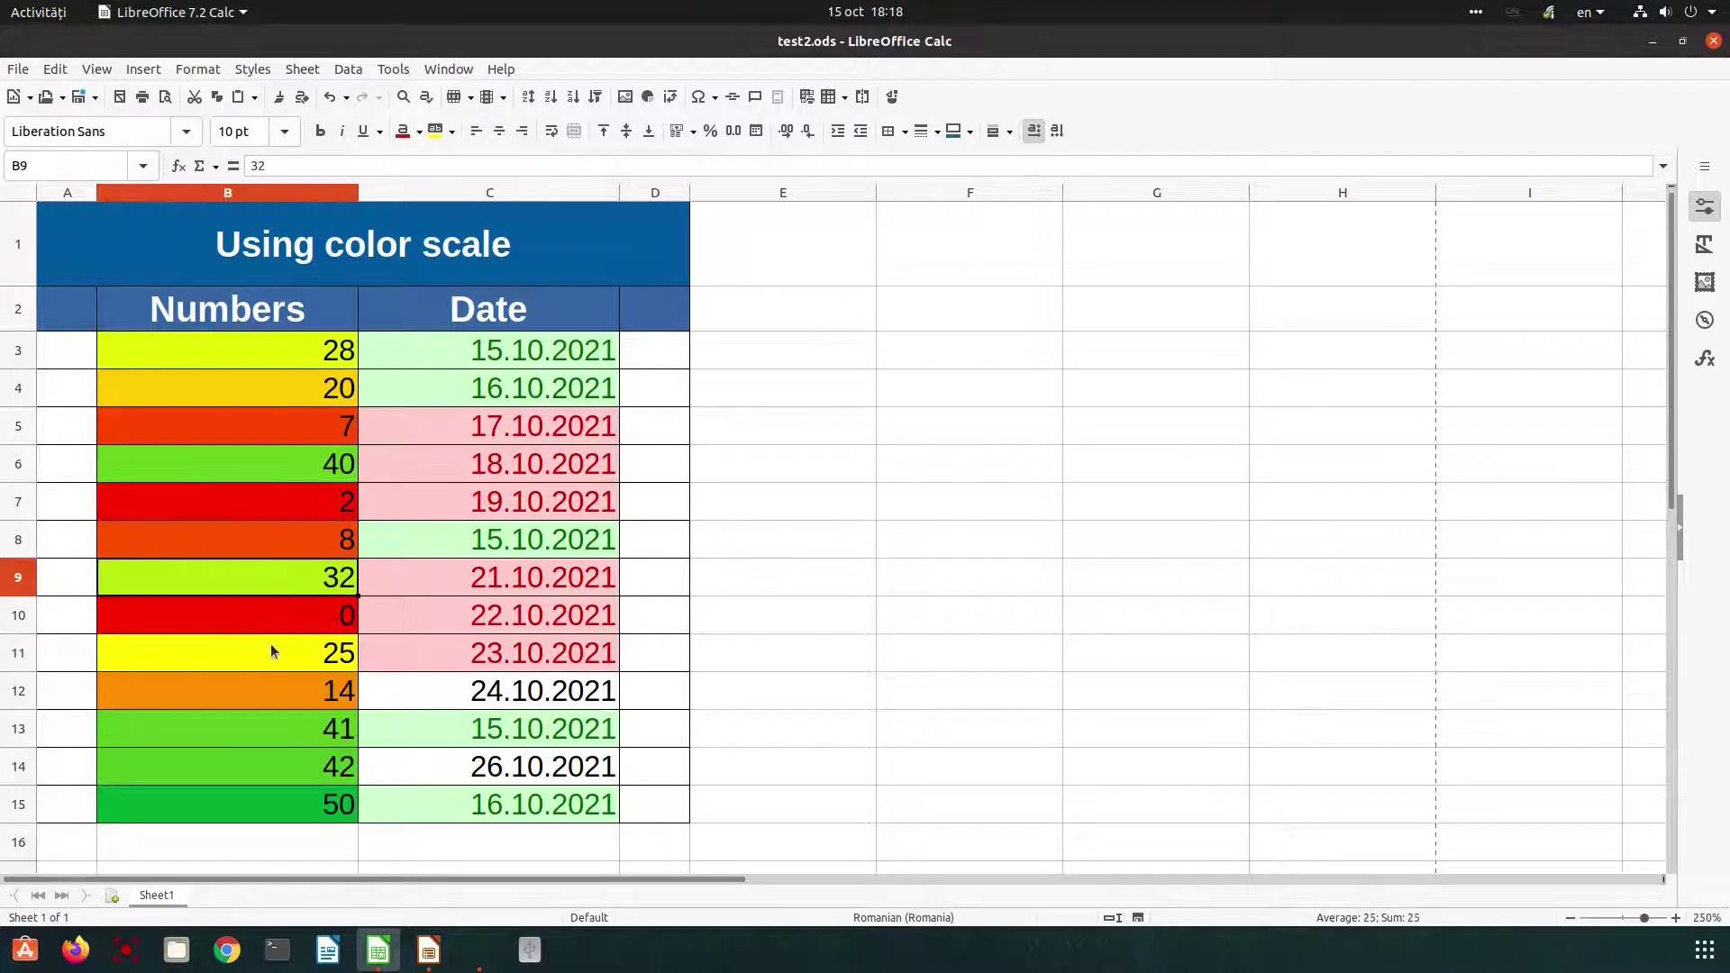
# Inspect the shaded numbers in B11, B8, B10 and B3:B11.
pyautogui.click(271, 644)
pyautogui.click(309, 507)
pyautogui.click(305, 544)
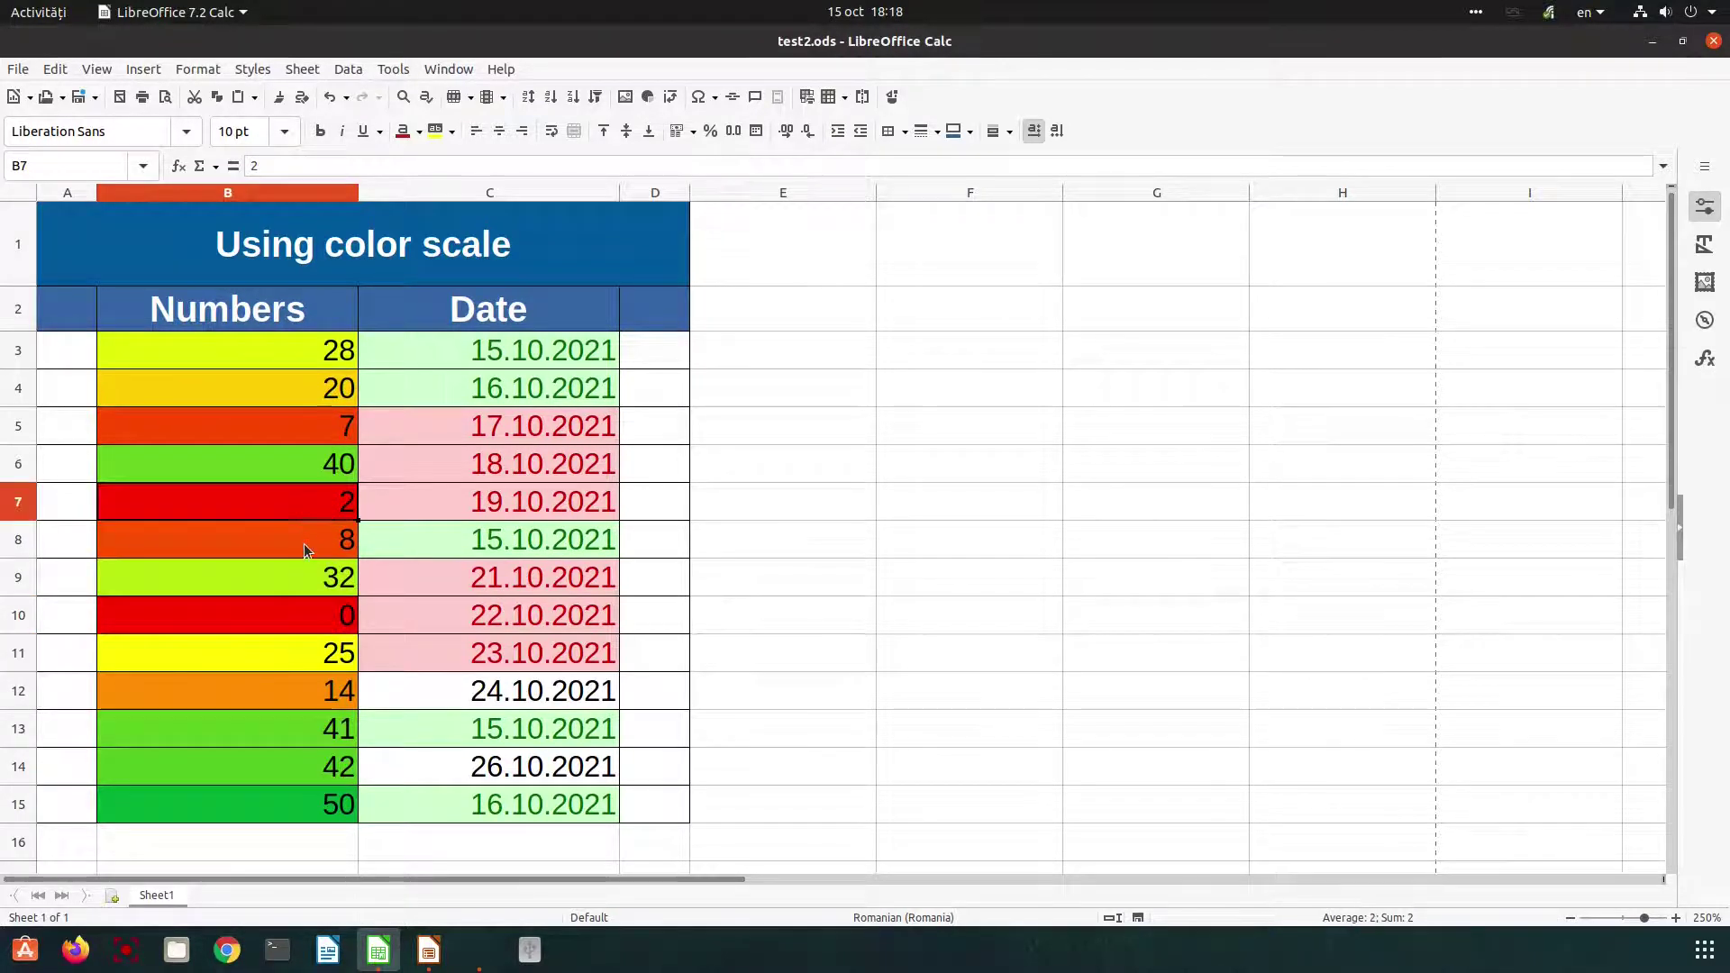
pyautogui.click(305, 605)
pyautogui.moveTo(296, 356); pyautogui.dragTo(290, 653)
pyautogui.click(273, 501)
# Edit the B3:B15 colour scale rule from the Conditional Formatting manager.
pyautogui.click(197, 69)
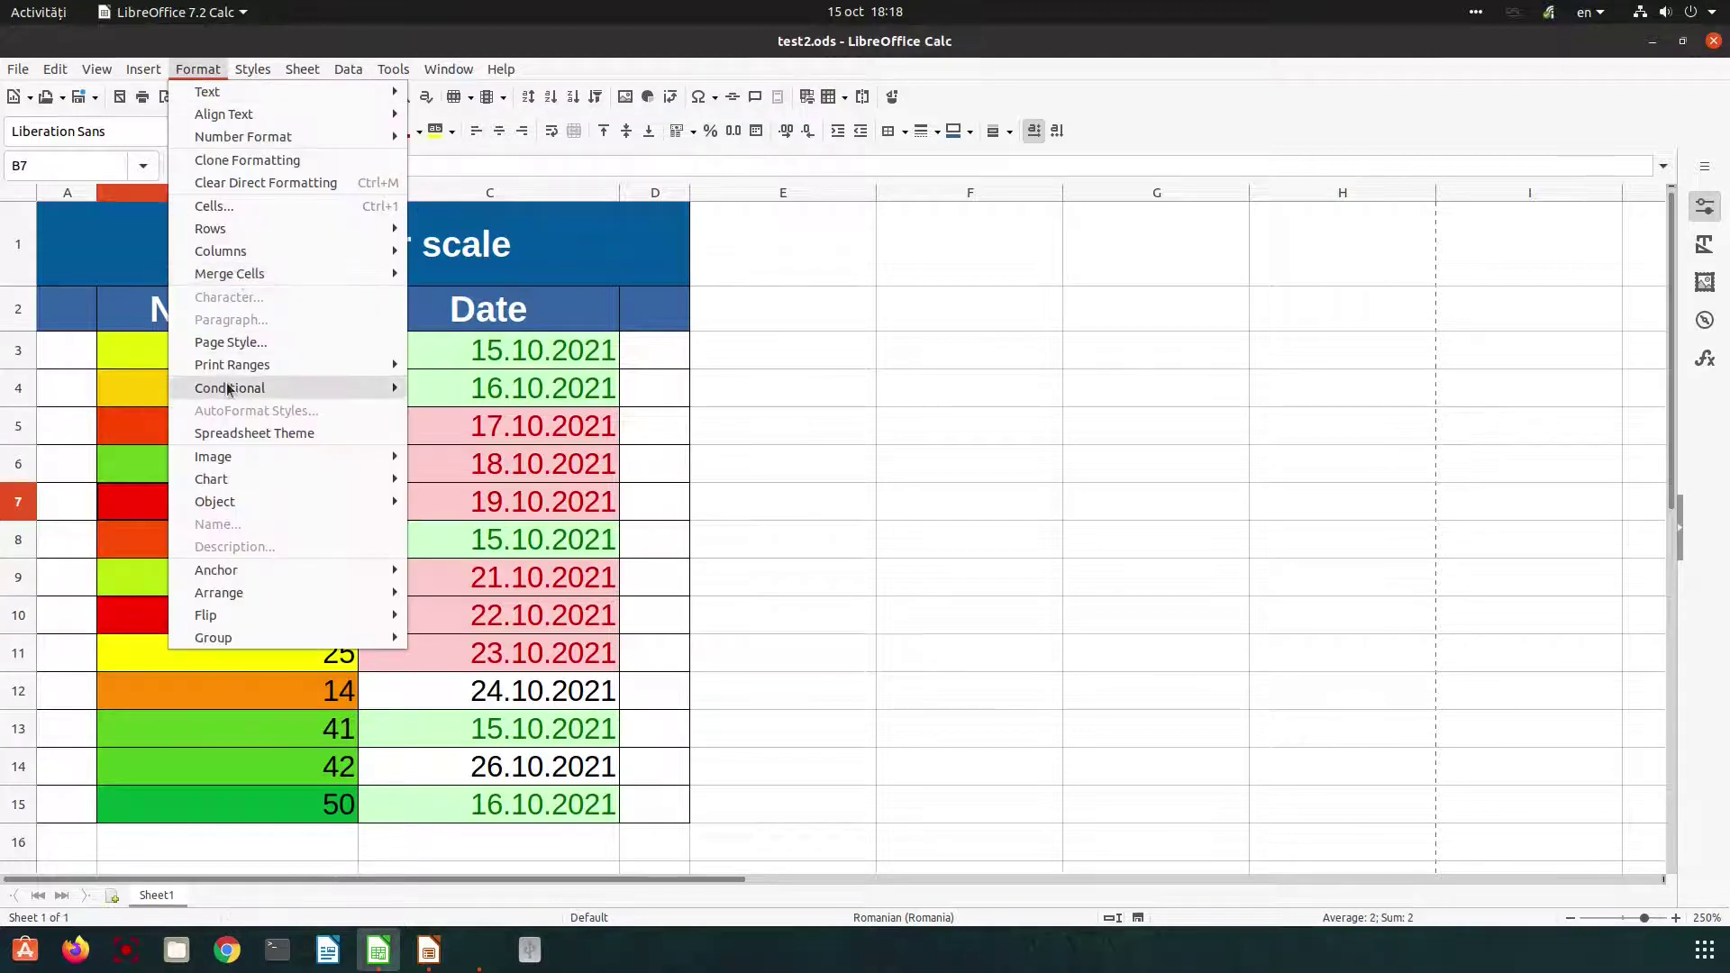
pyautogui.moveTo(232, 387)
pyautogui.click(439, 502)
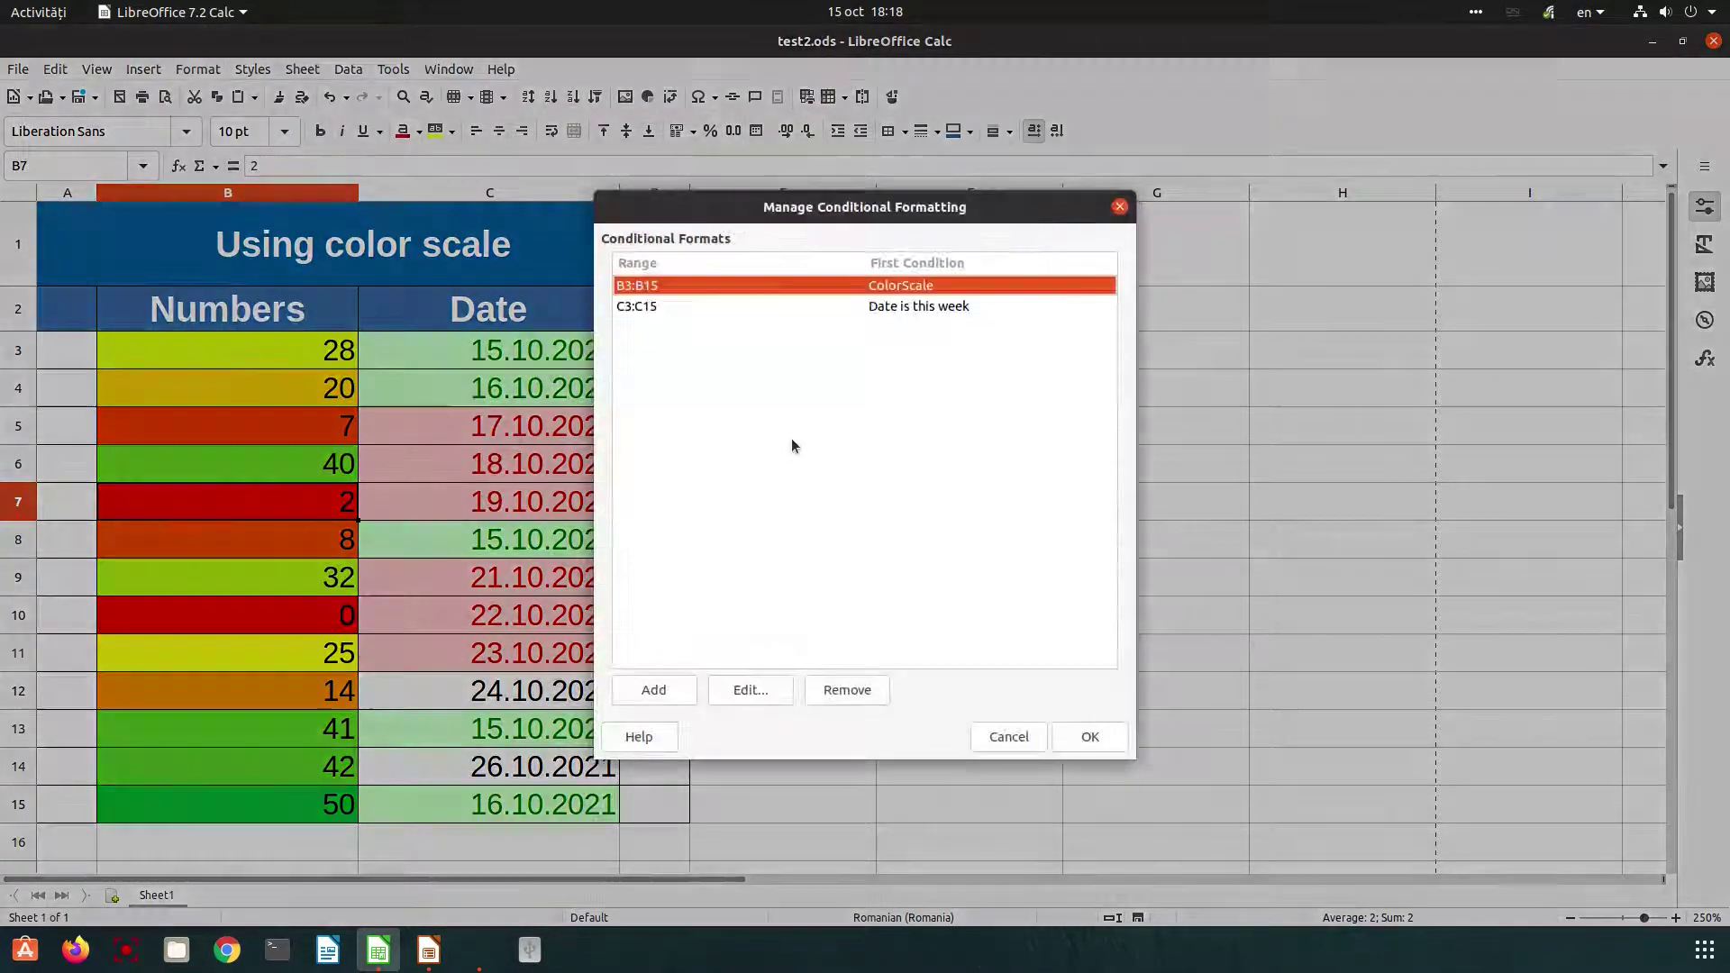
pyautogui.click(791, 689)
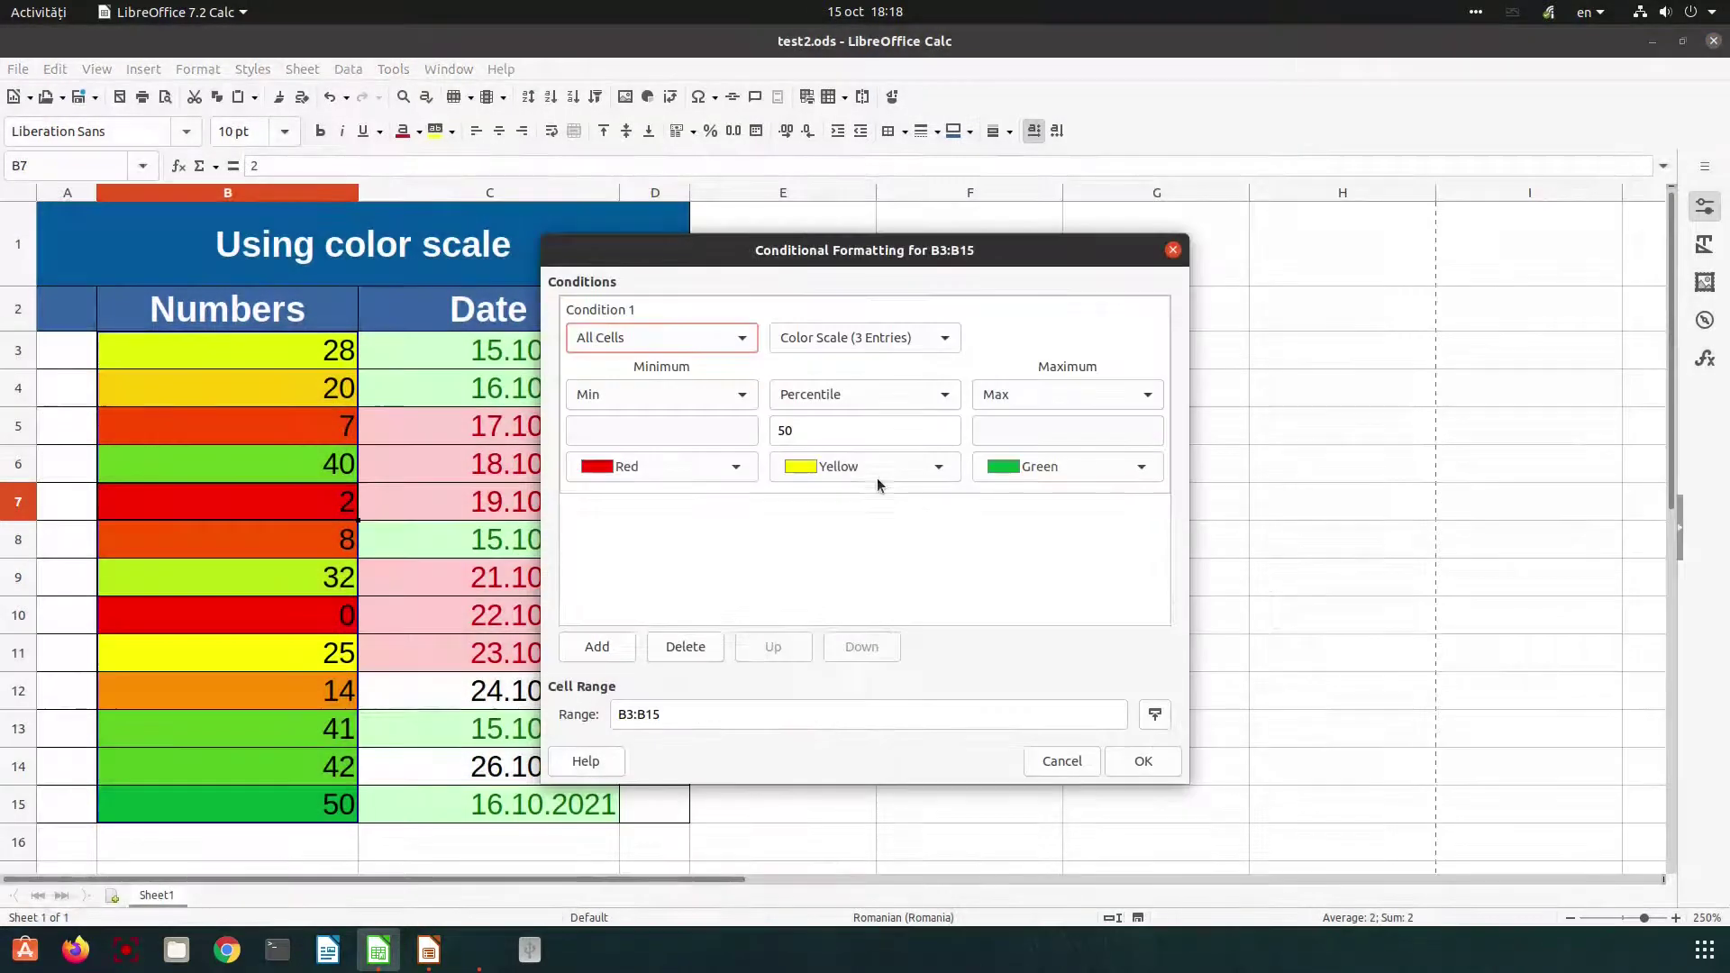
# Set the scale colours to Indigo, White and Magenta and confirm.
pyautogui.click(688, 475)
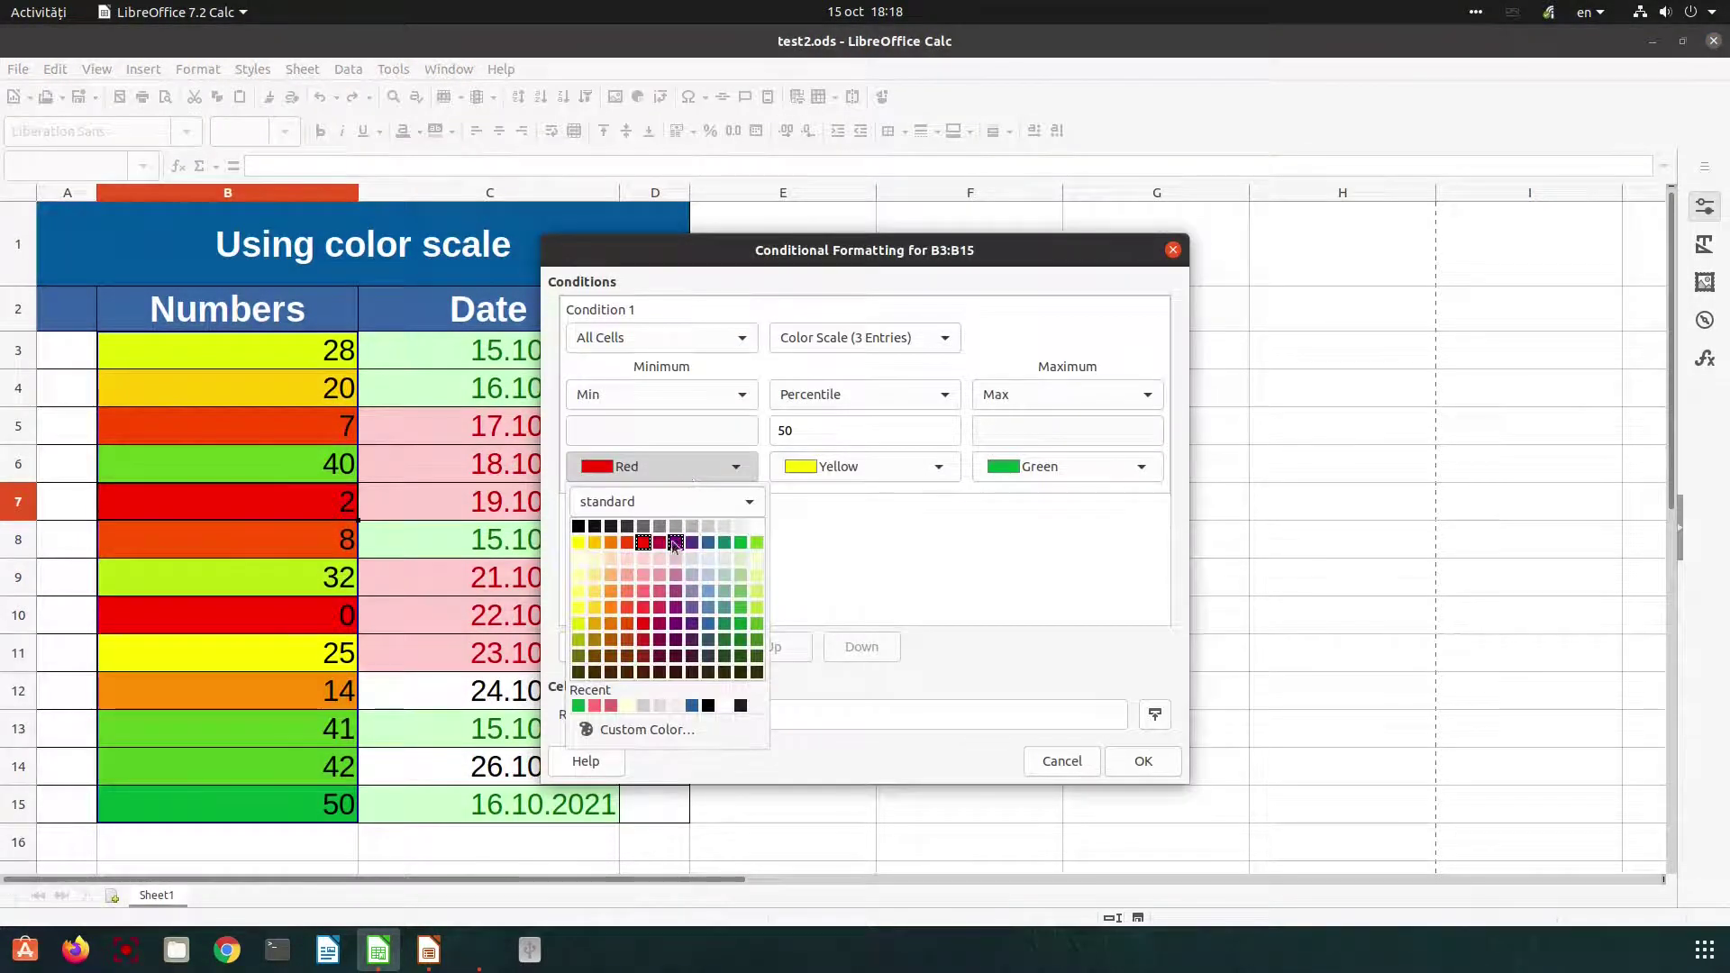
pyautogui.click(692, 542)
pyautogui.click(880, 470)
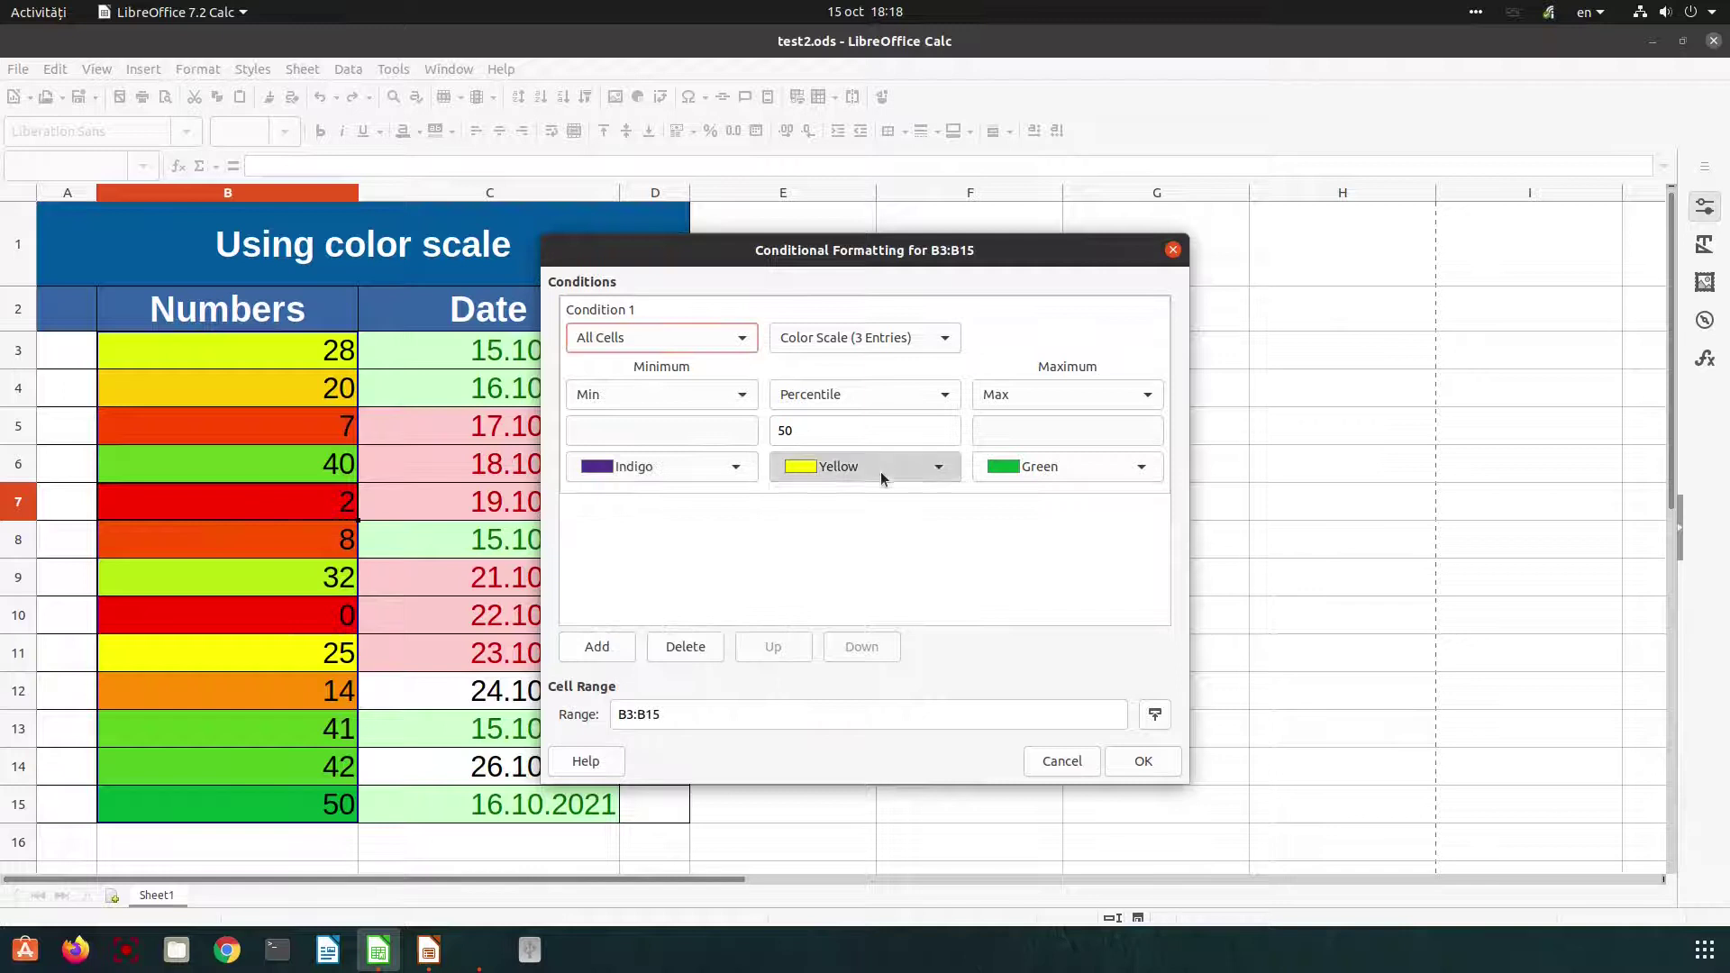
pyautogui.click(958, 530)
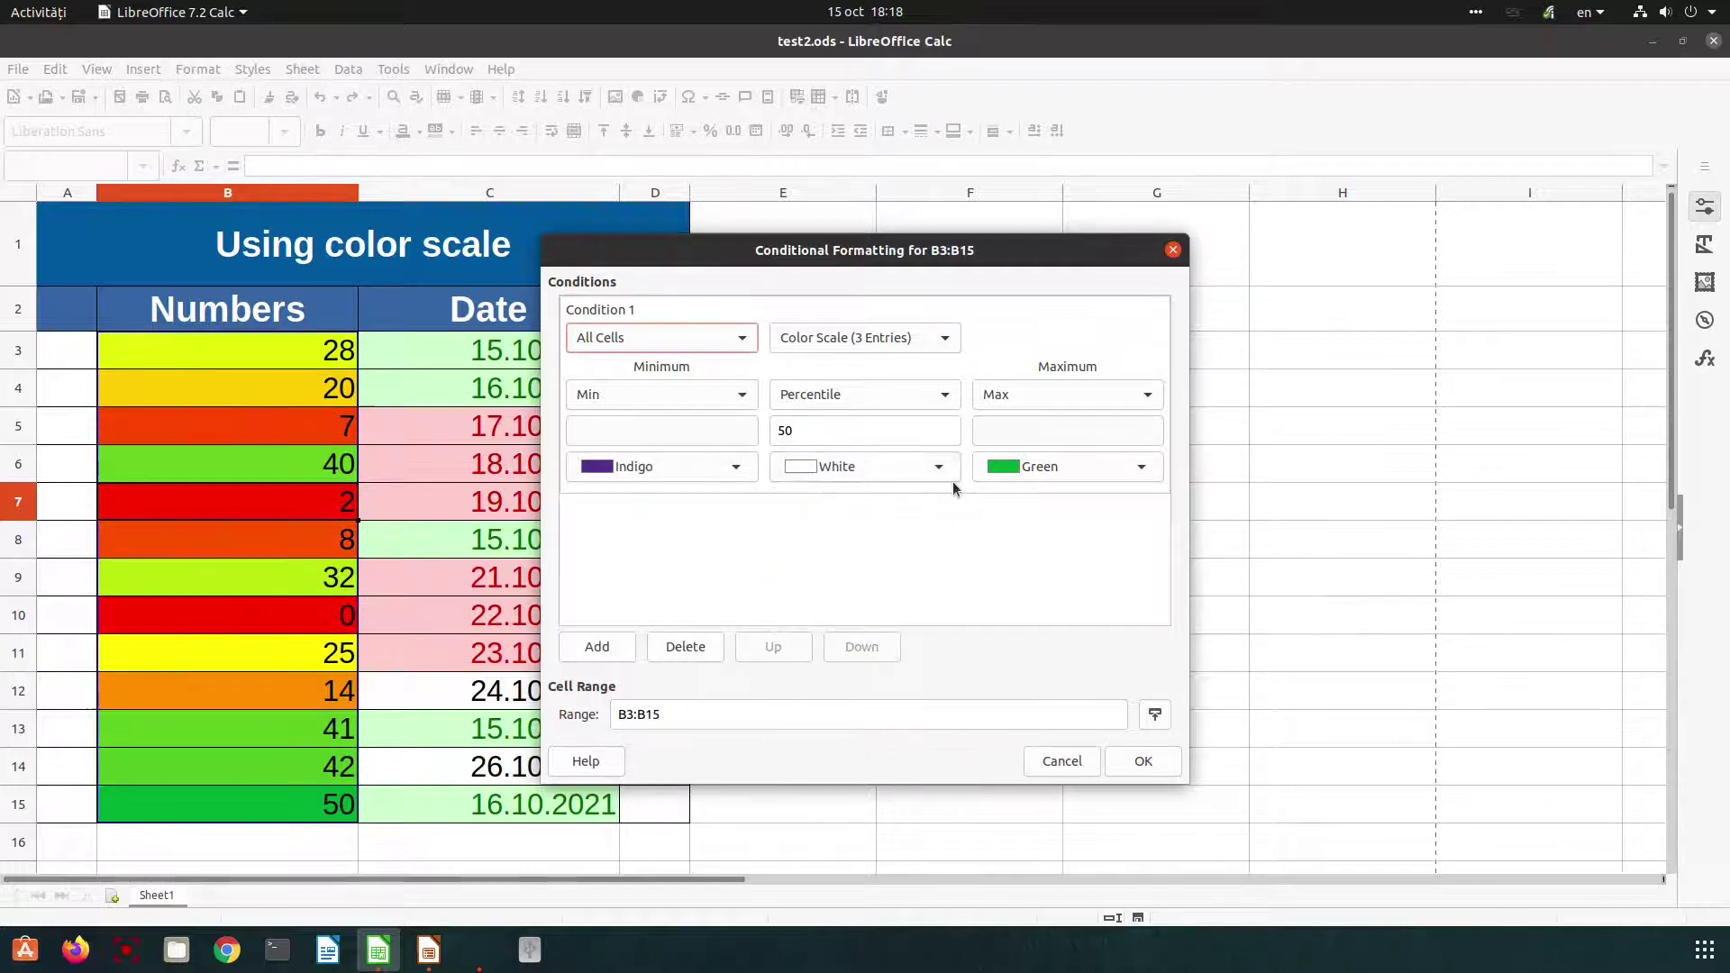
pyautogui.click(991, 473)
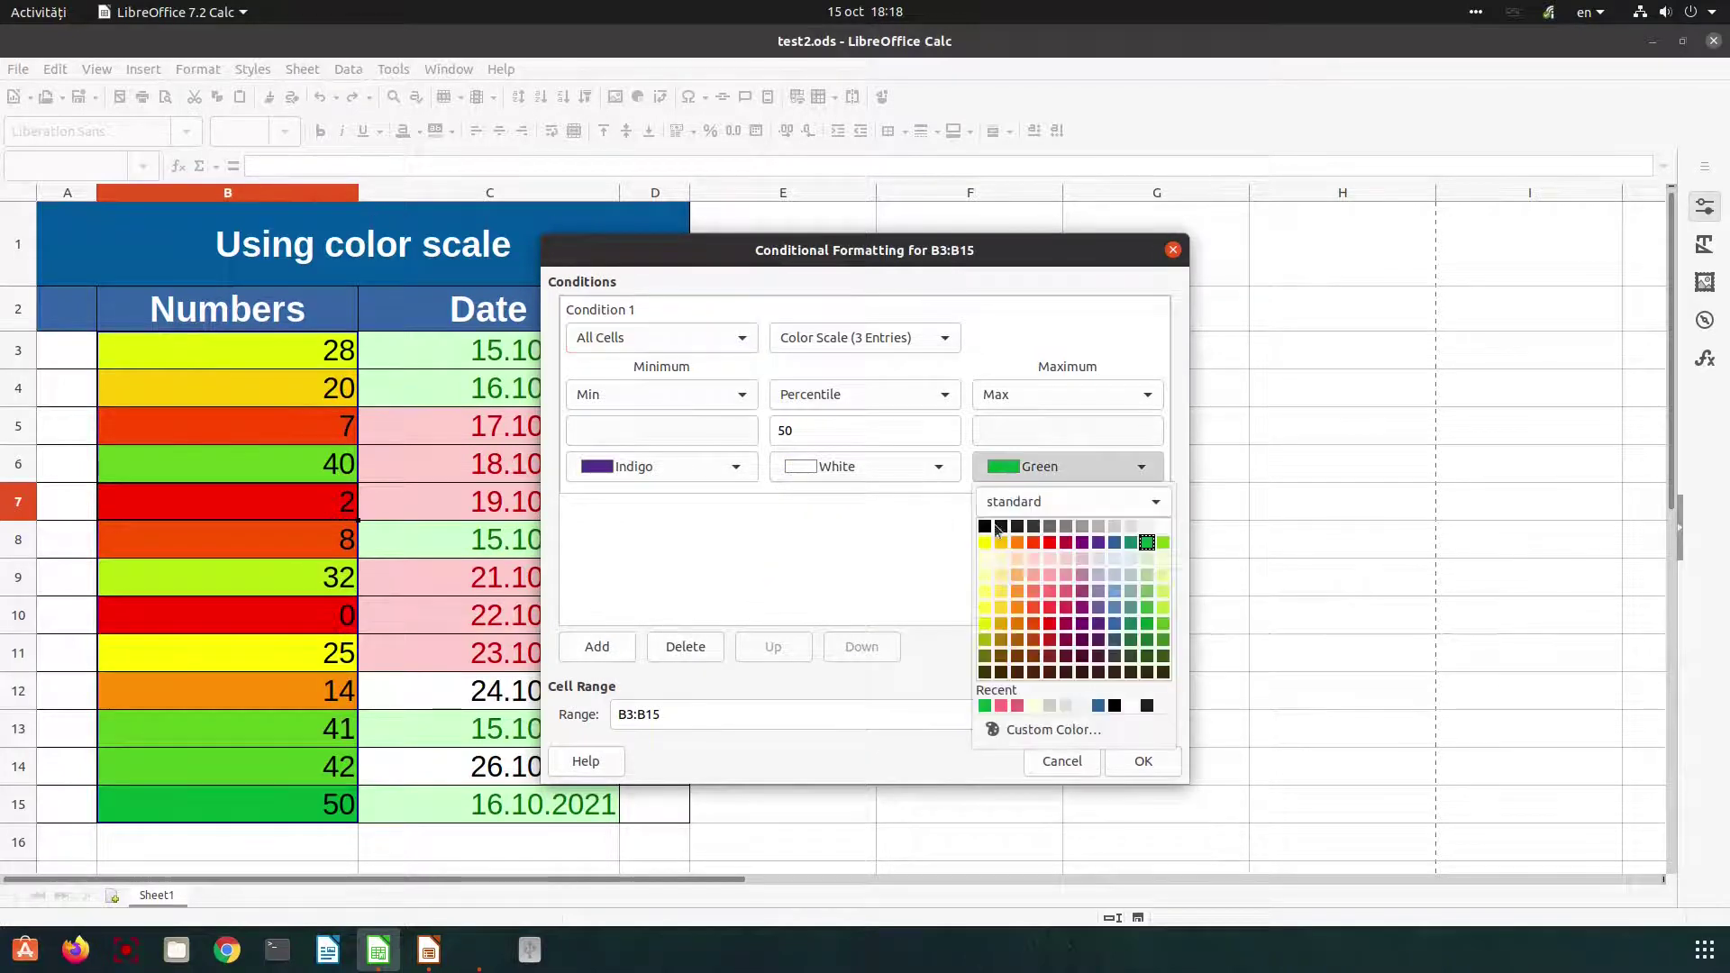
pyautogui.click(1066, 543)
pyautogui.click(1128, 757)
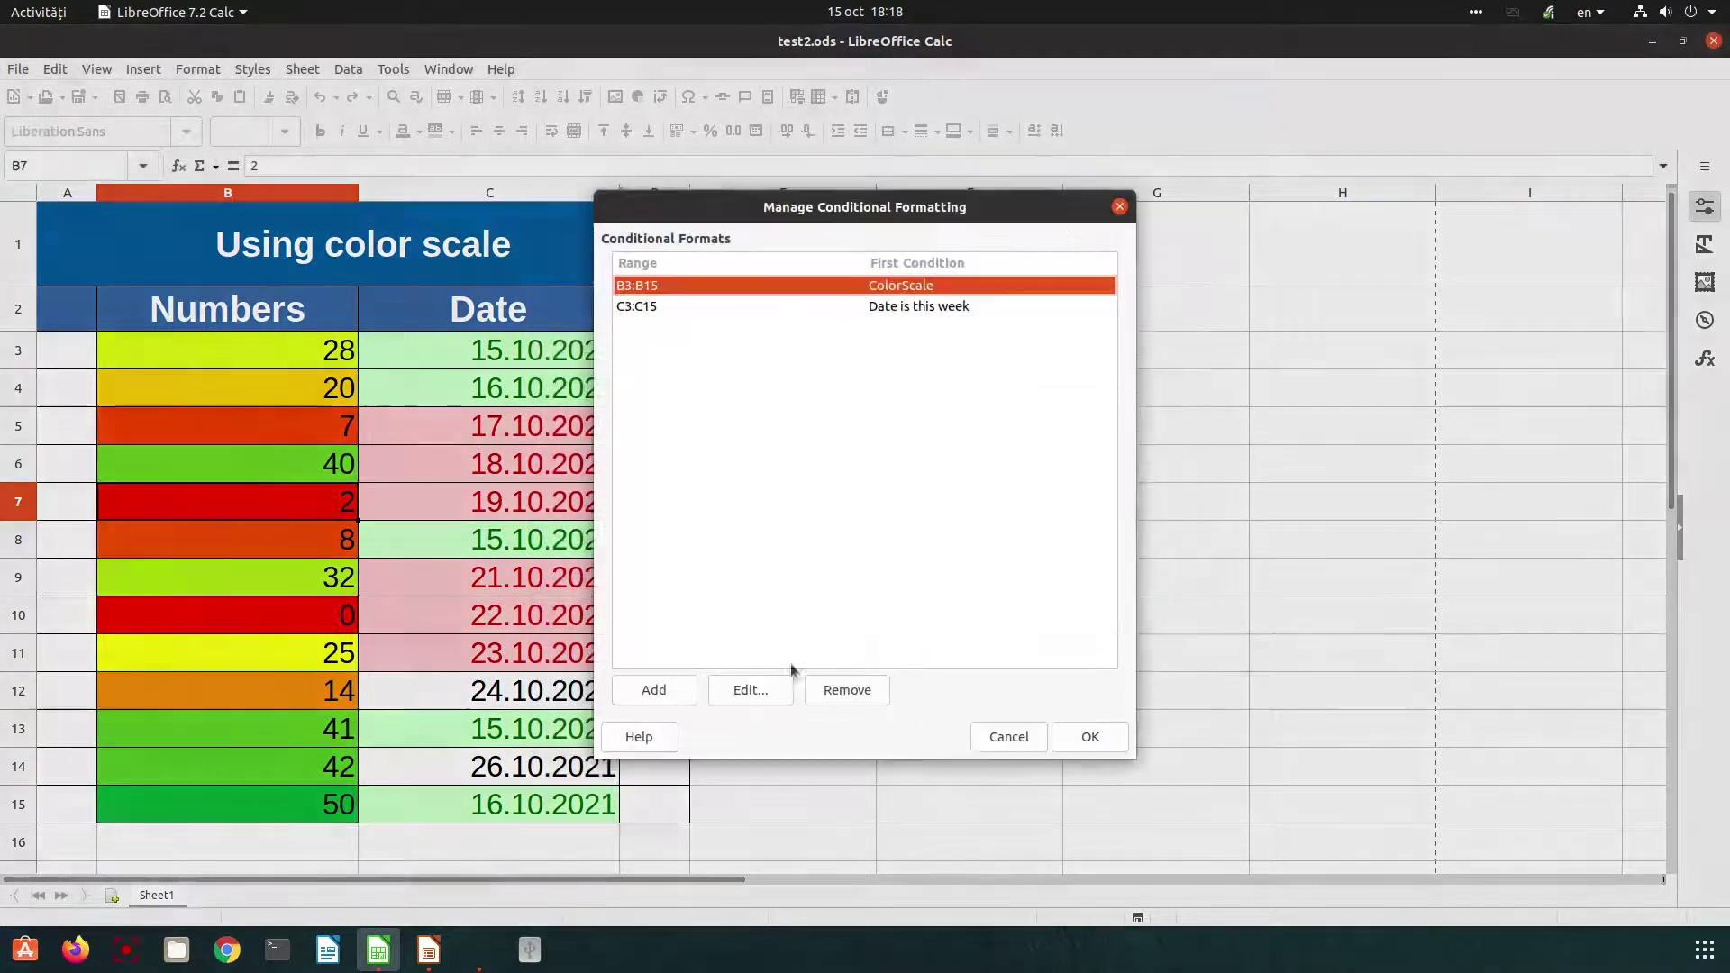
pyautogui.click(1101, 737)
# Inspect C7, the highest value 50 in B15 and the lowest 0 in B10.
pyautogui.click(429, 492)
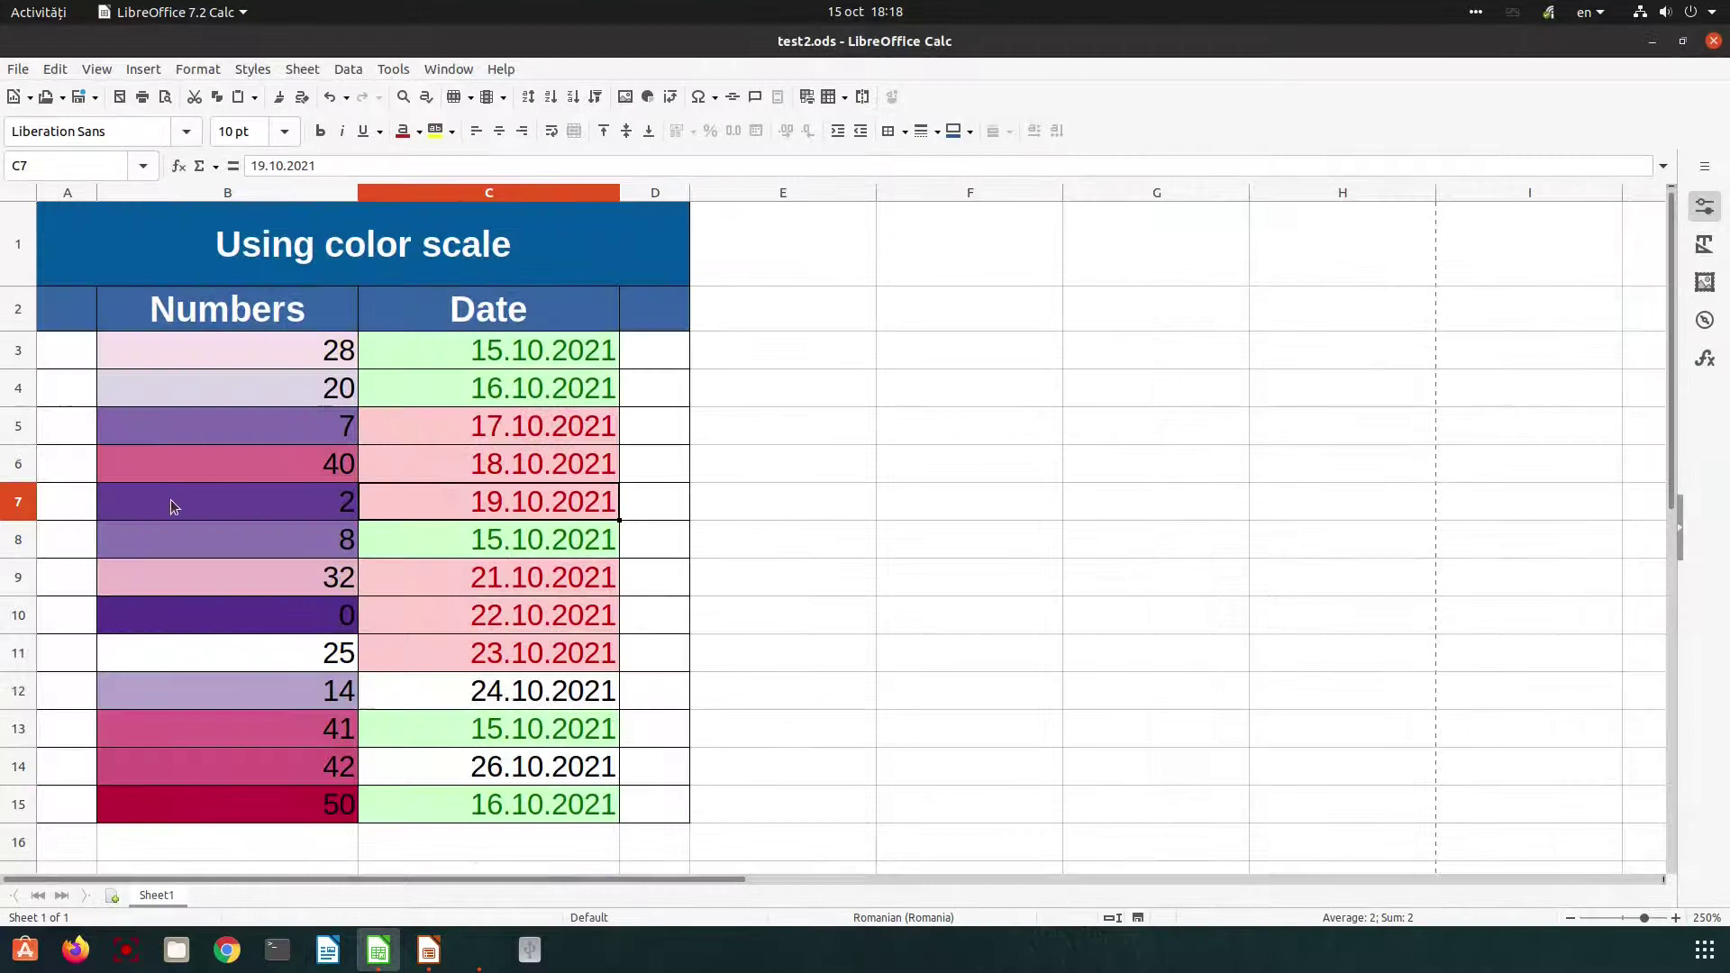
pyautogui.click(258, 807)
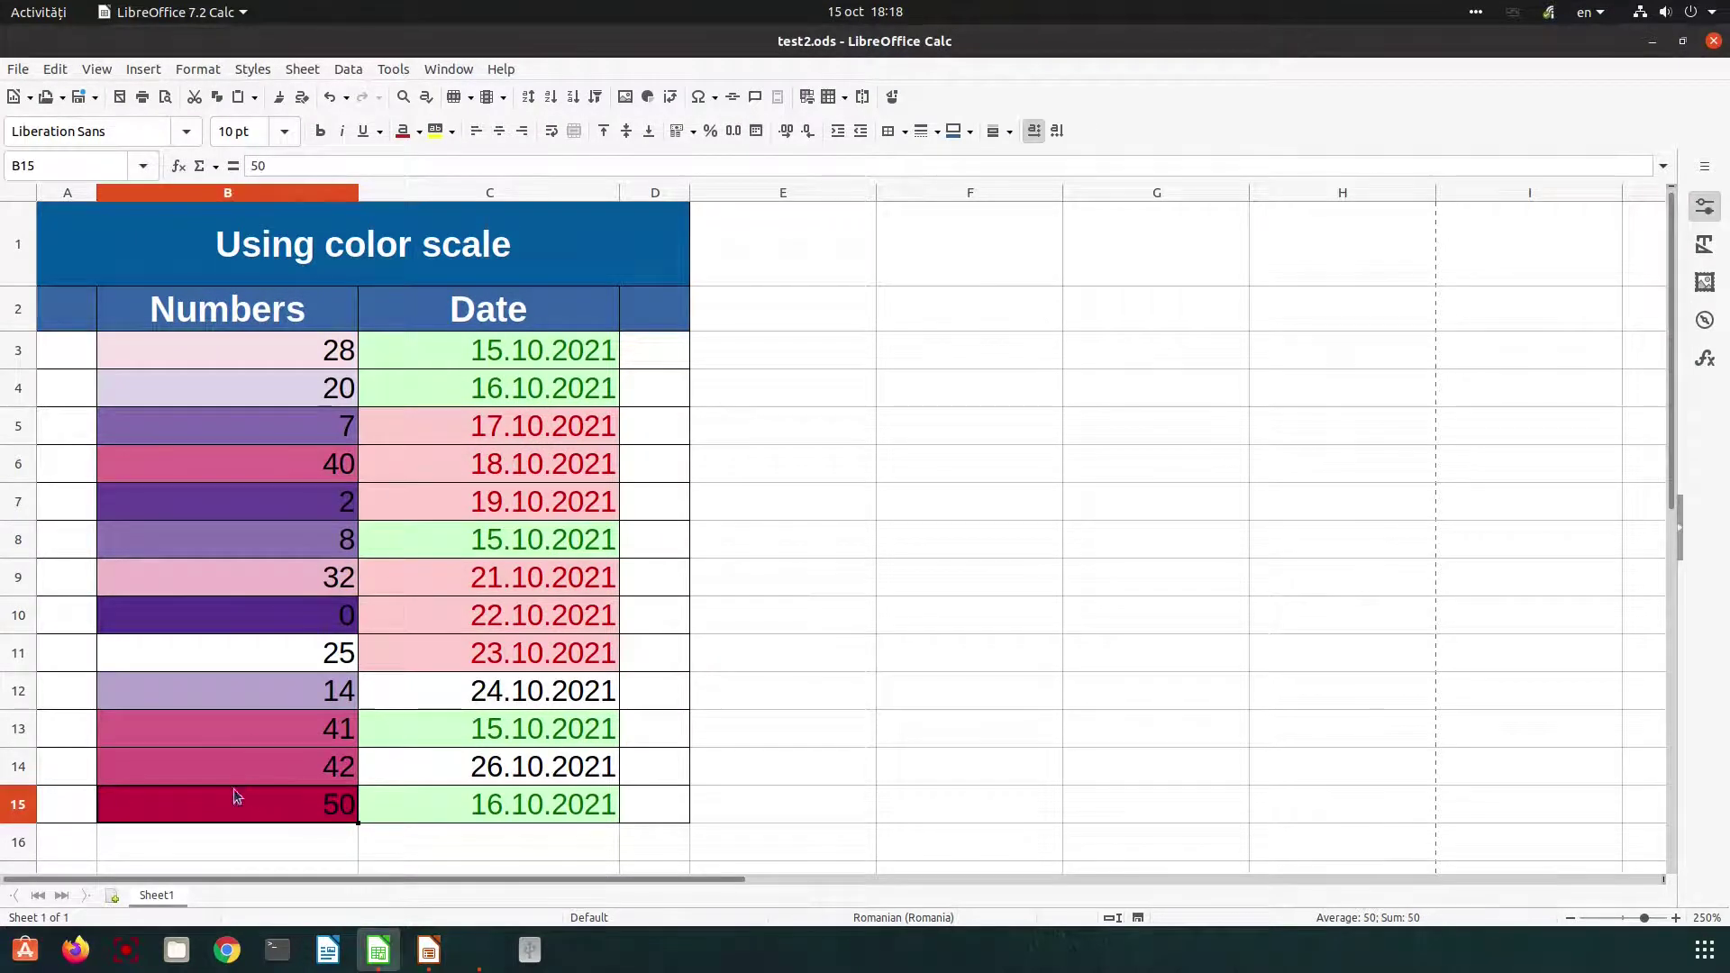
pyautogui.click(279, 615)
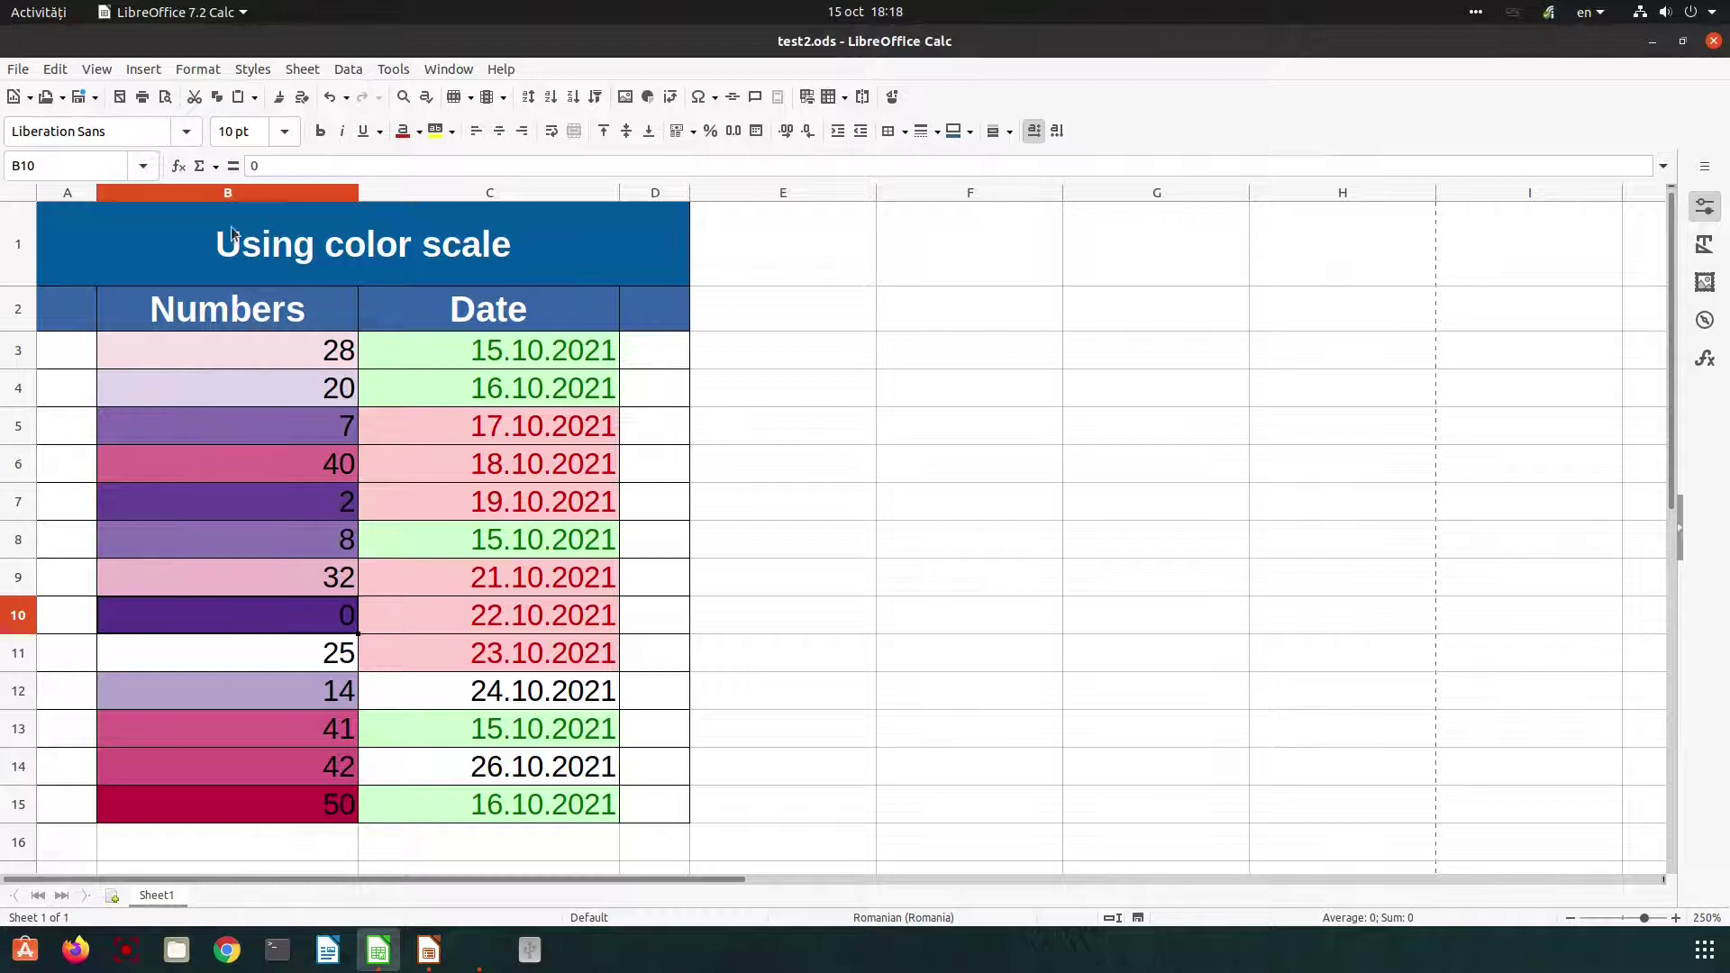
# Change the B3:B15 scale's minimum colour from Indigo to Orange and confirm.
pyautogui.click(192, 72)
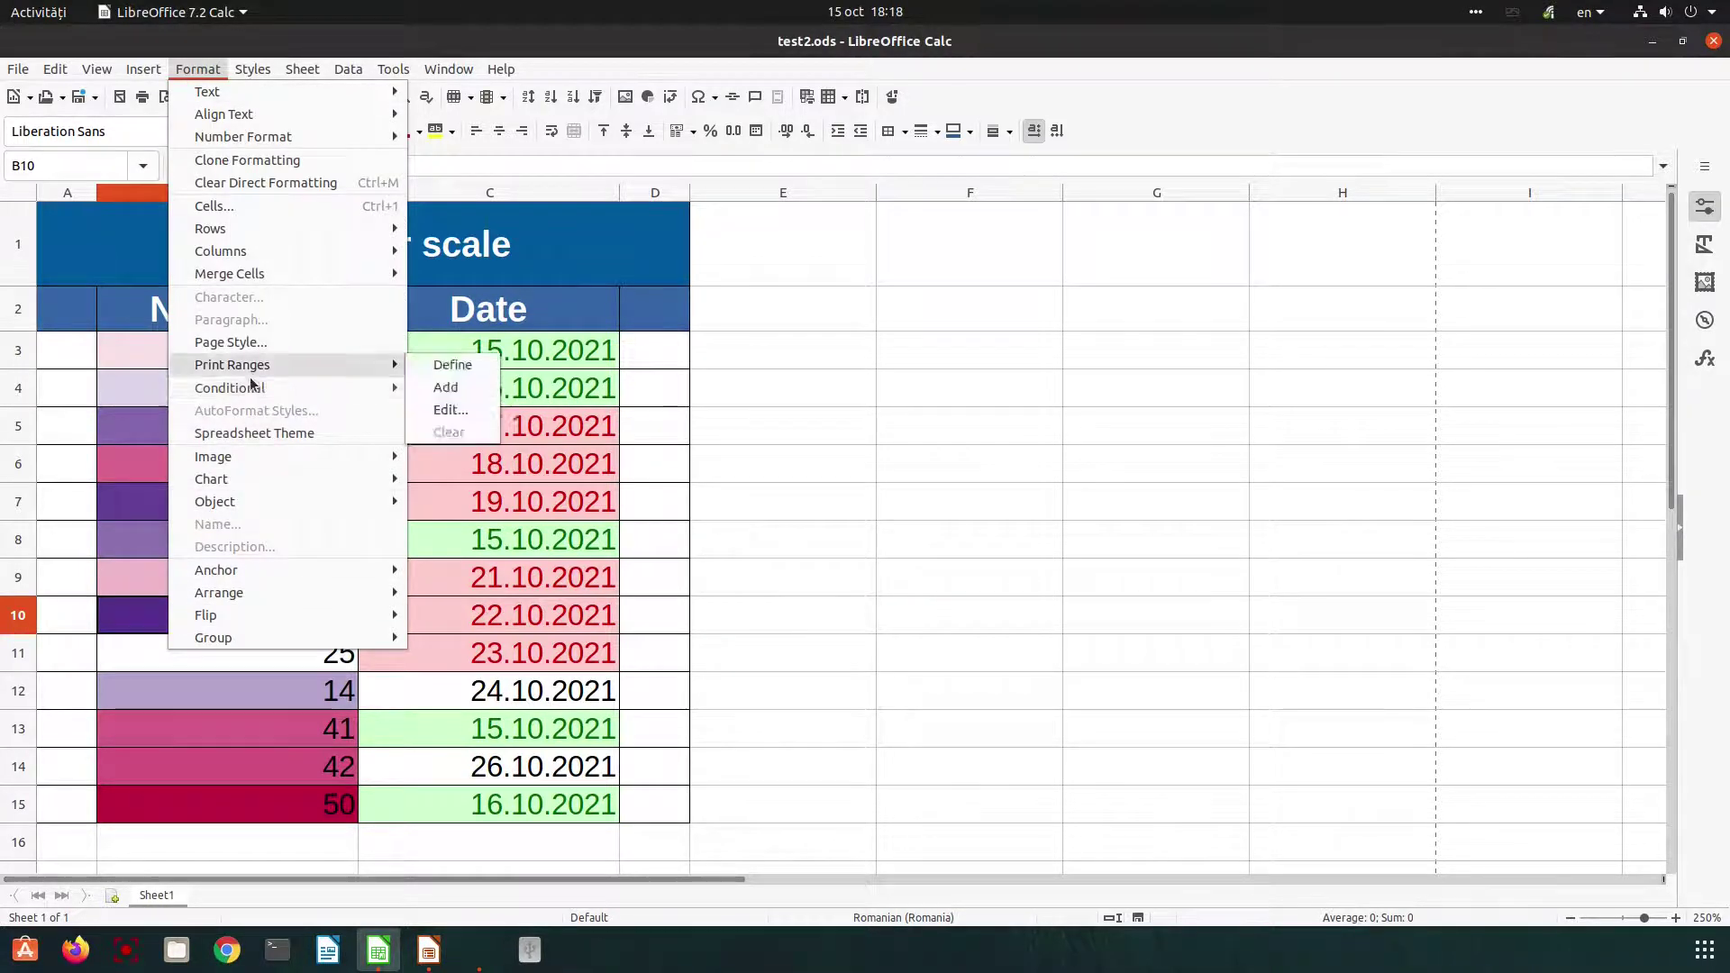
pyautogui.moveTo(378, 388)
pyautogui.click(464, 502)
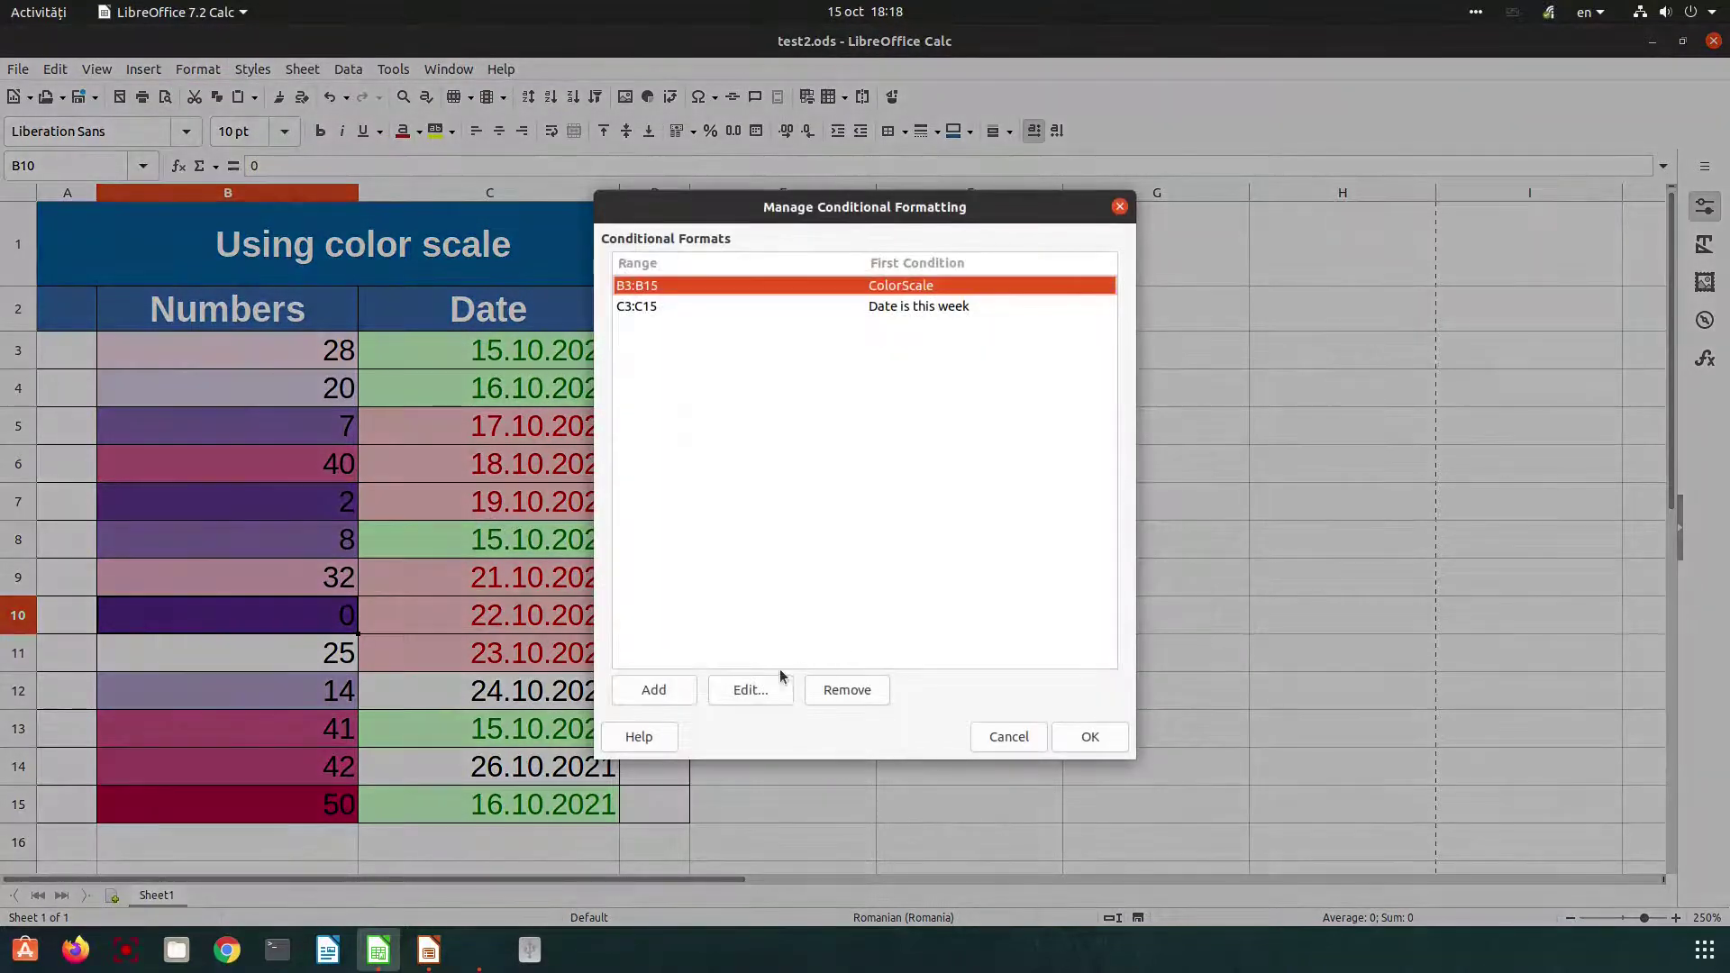
pyautogui.click(748, 681)
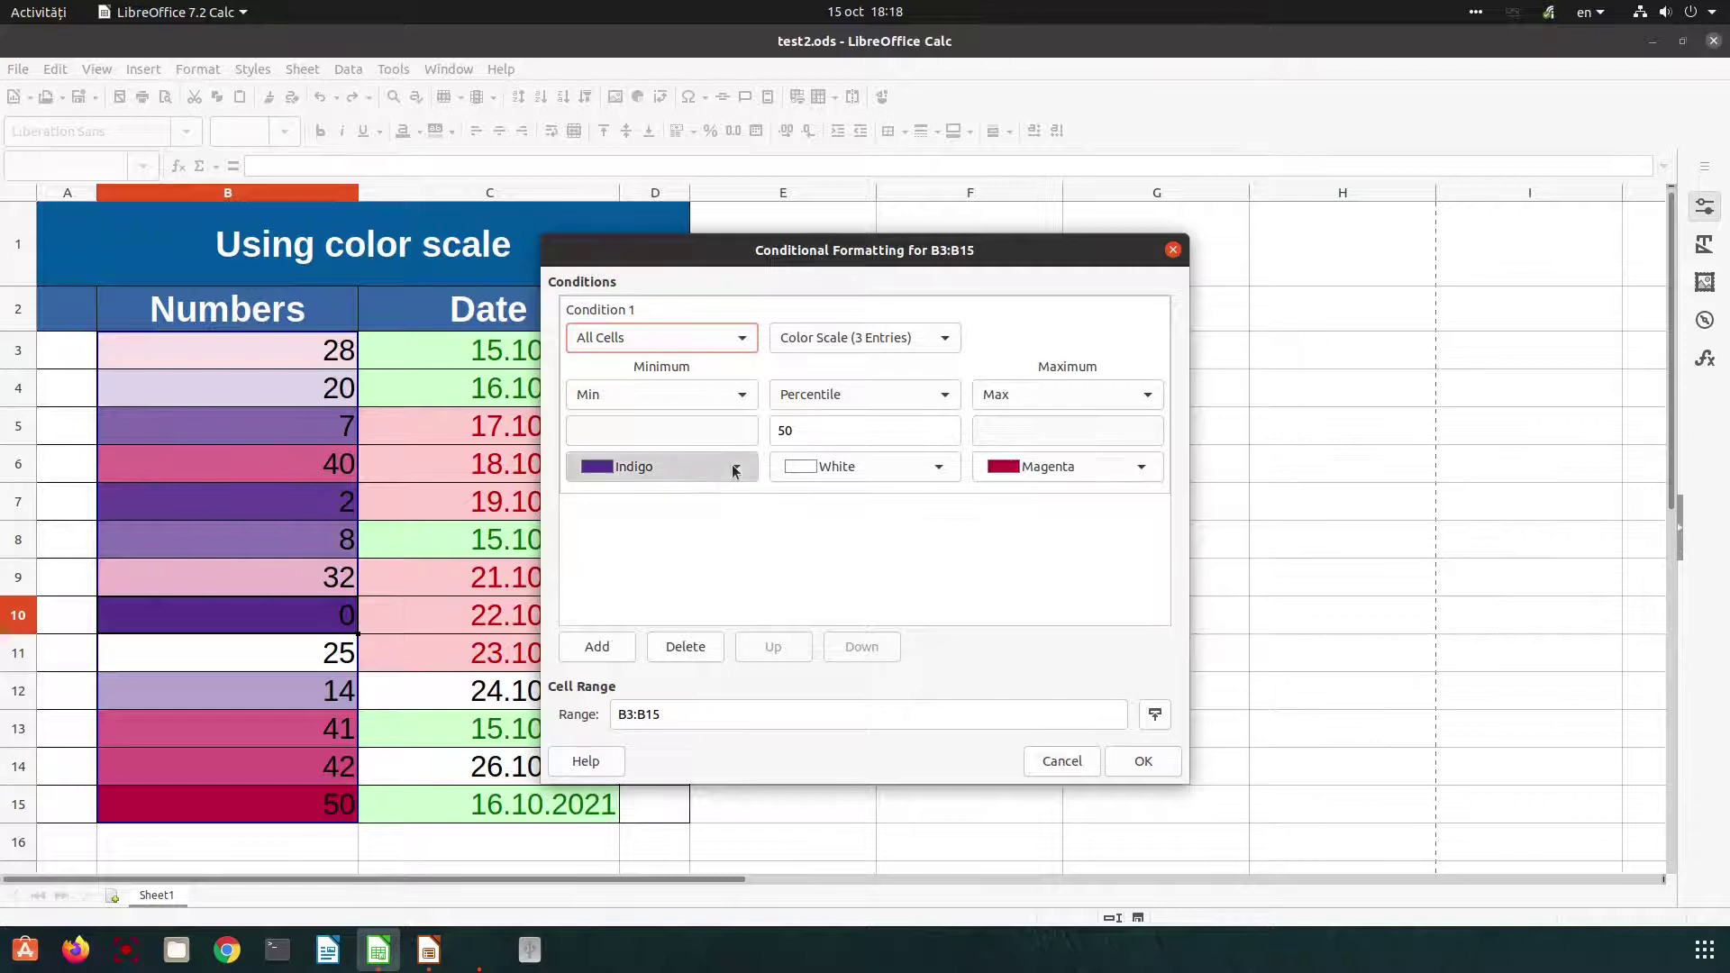
pyautogui.click(733, 466)
pyautogui.click(612, 543)
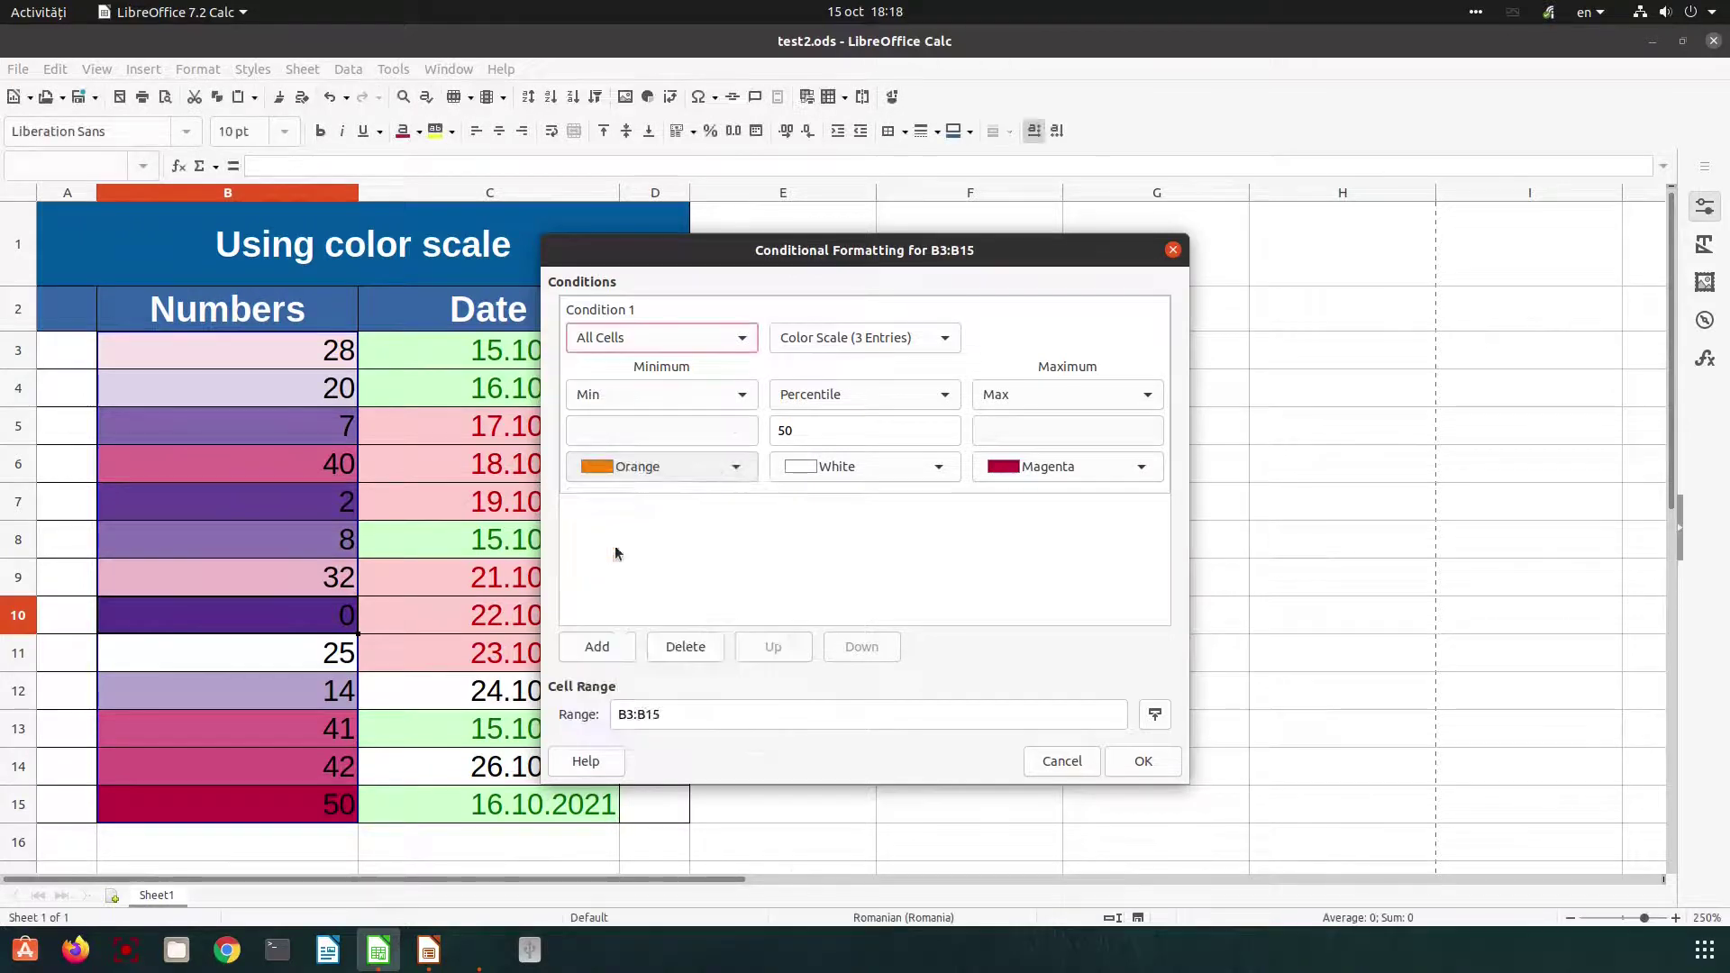
pyautogui.click(1141, 760)
pyautogui.click(1064, 741)
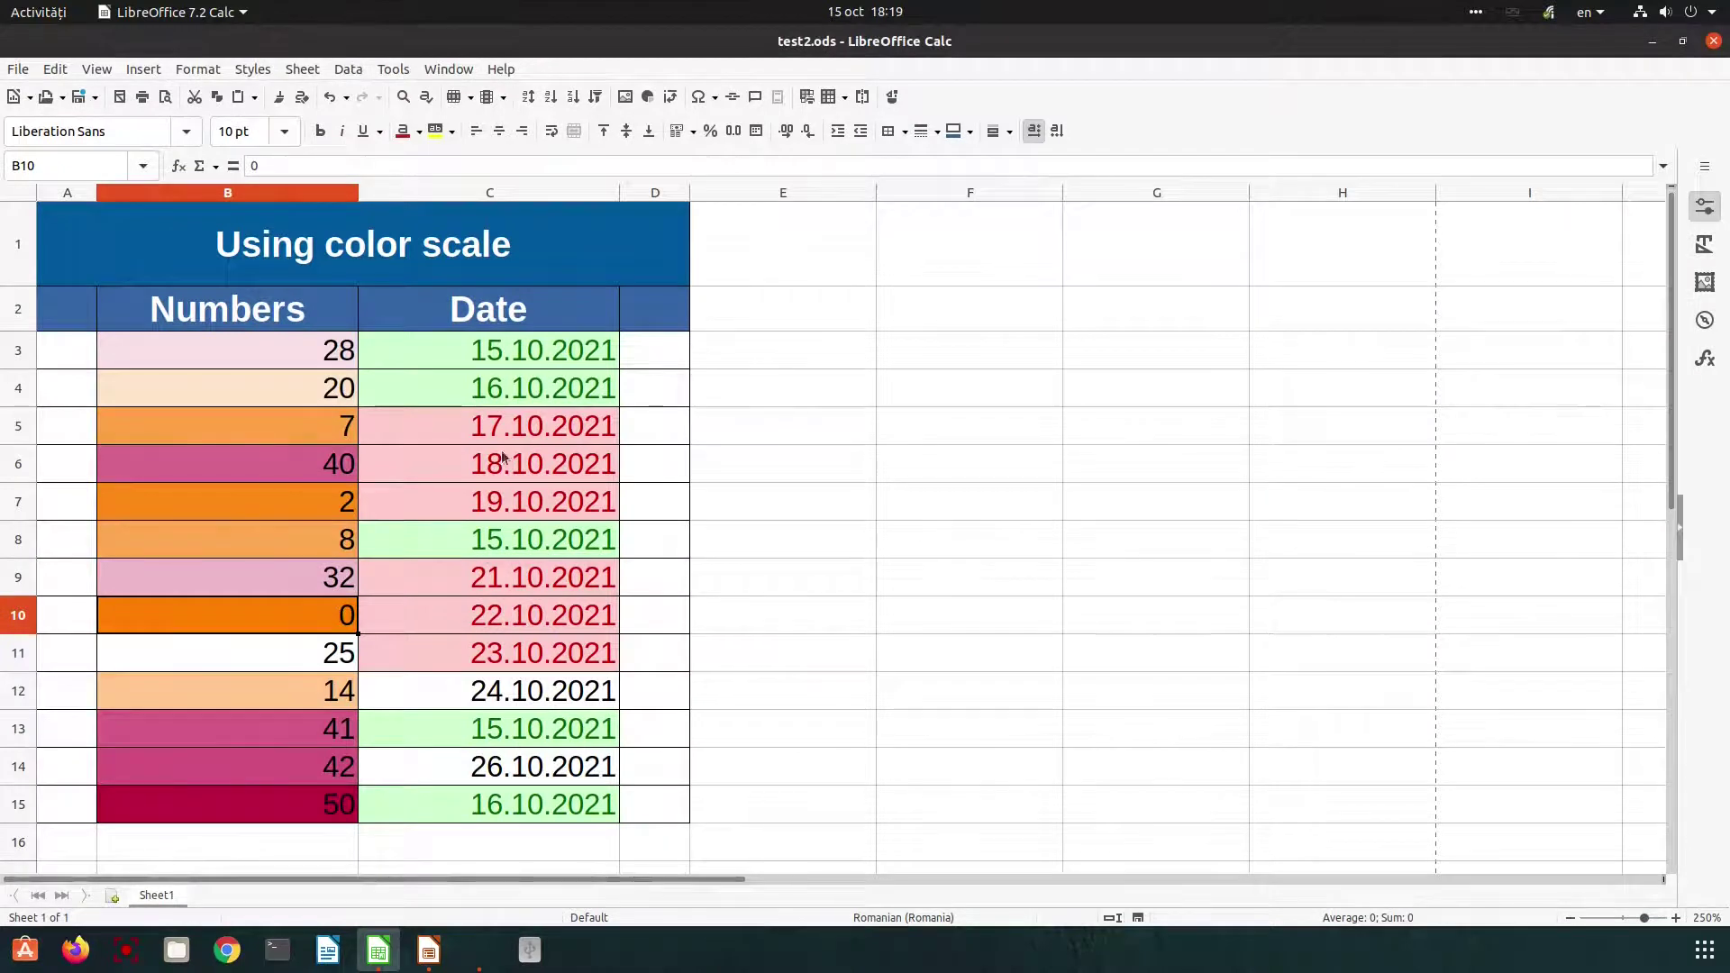
# Open the C3:C15 date rule for editing from the conditional formatting manager.
pyautogui.click(496, 352)
pyautogui.click(197, 69)
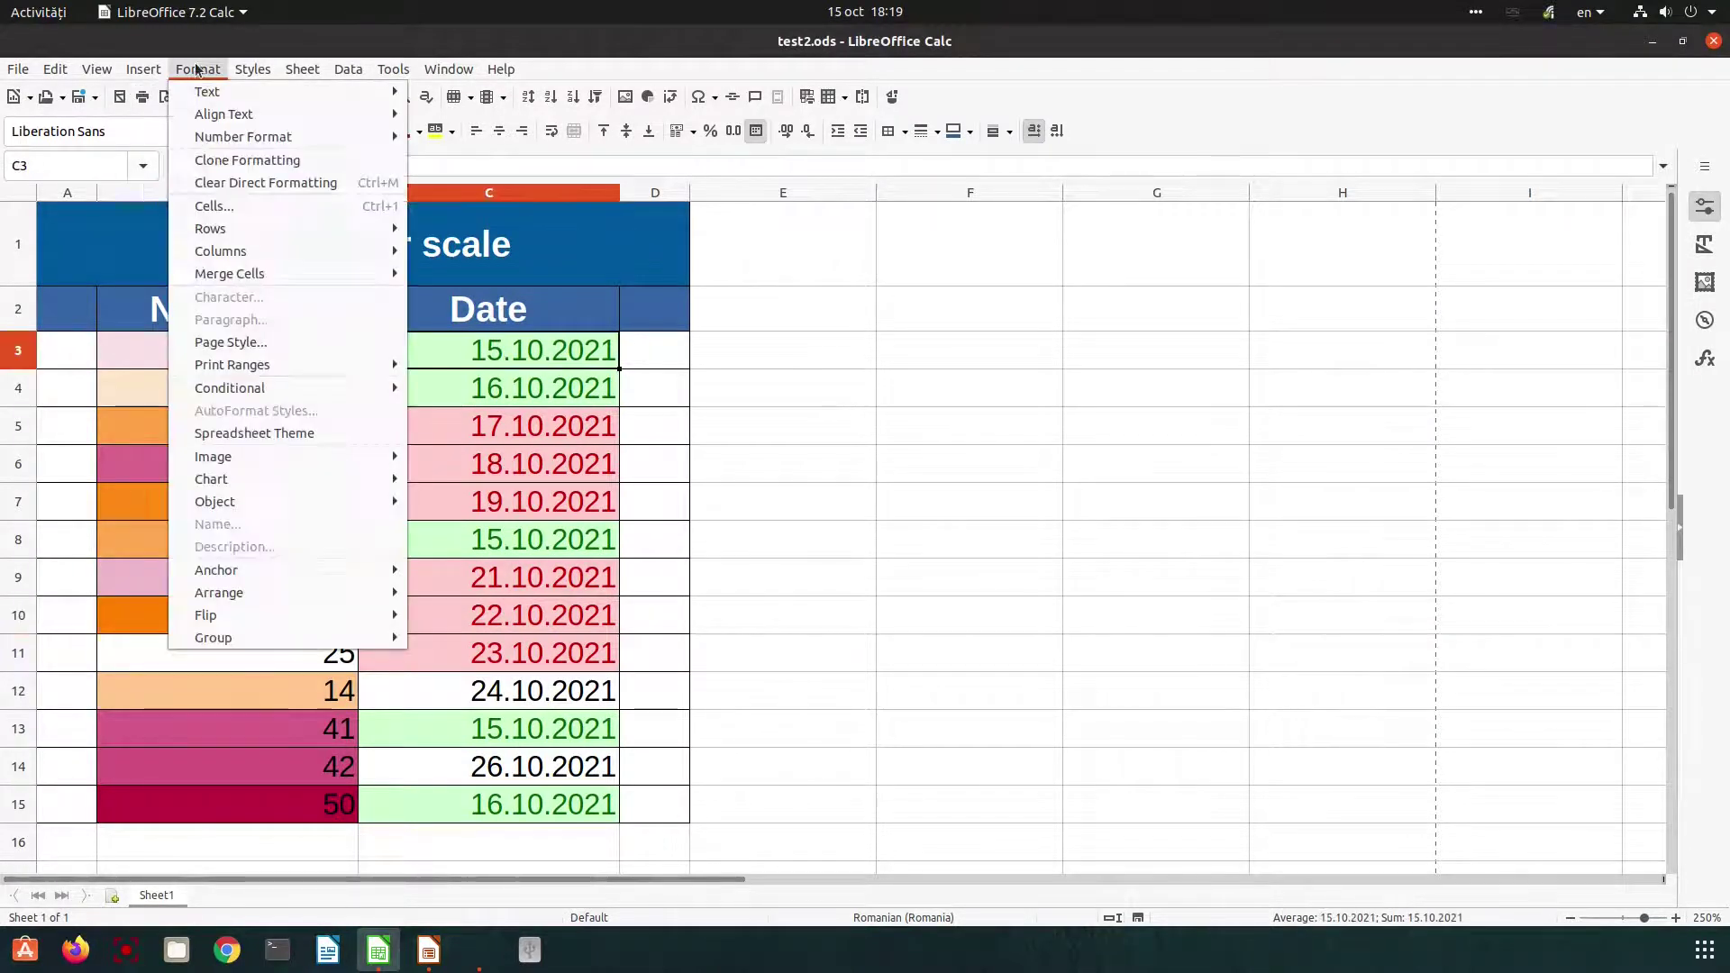
pyautogui.moveTo(243, 388)
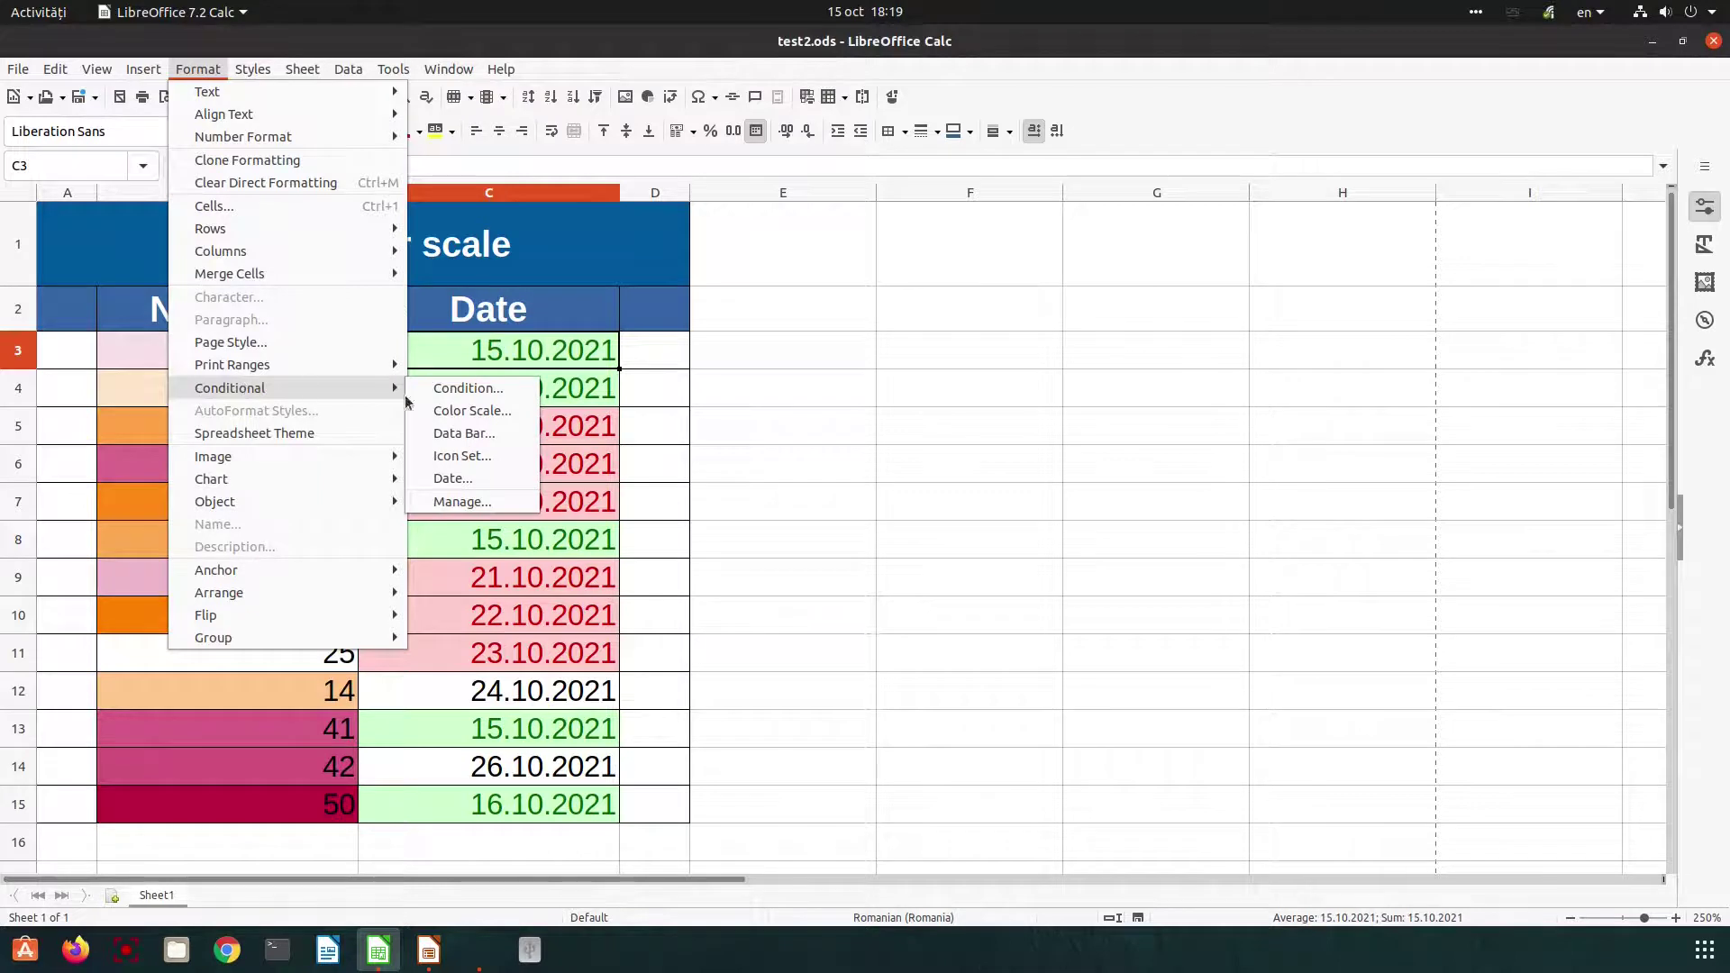
pyautogui.click(459, 500)
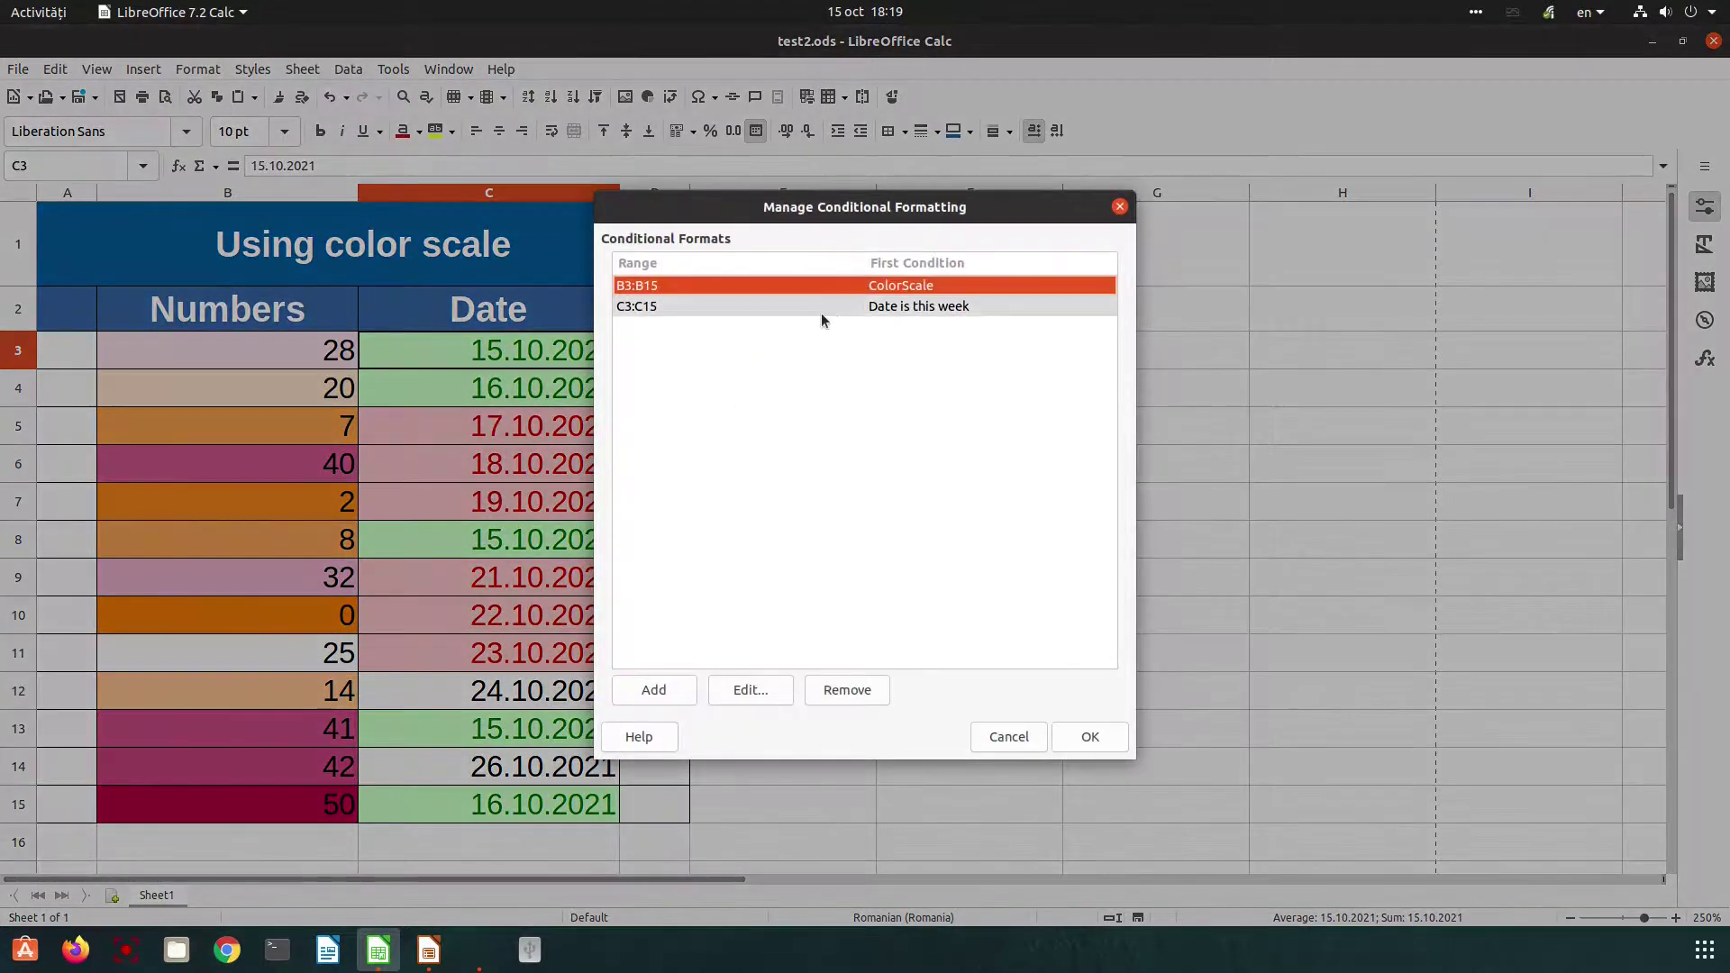
pyautogui.click(900, 310)
pyautogui.click(748, 692)
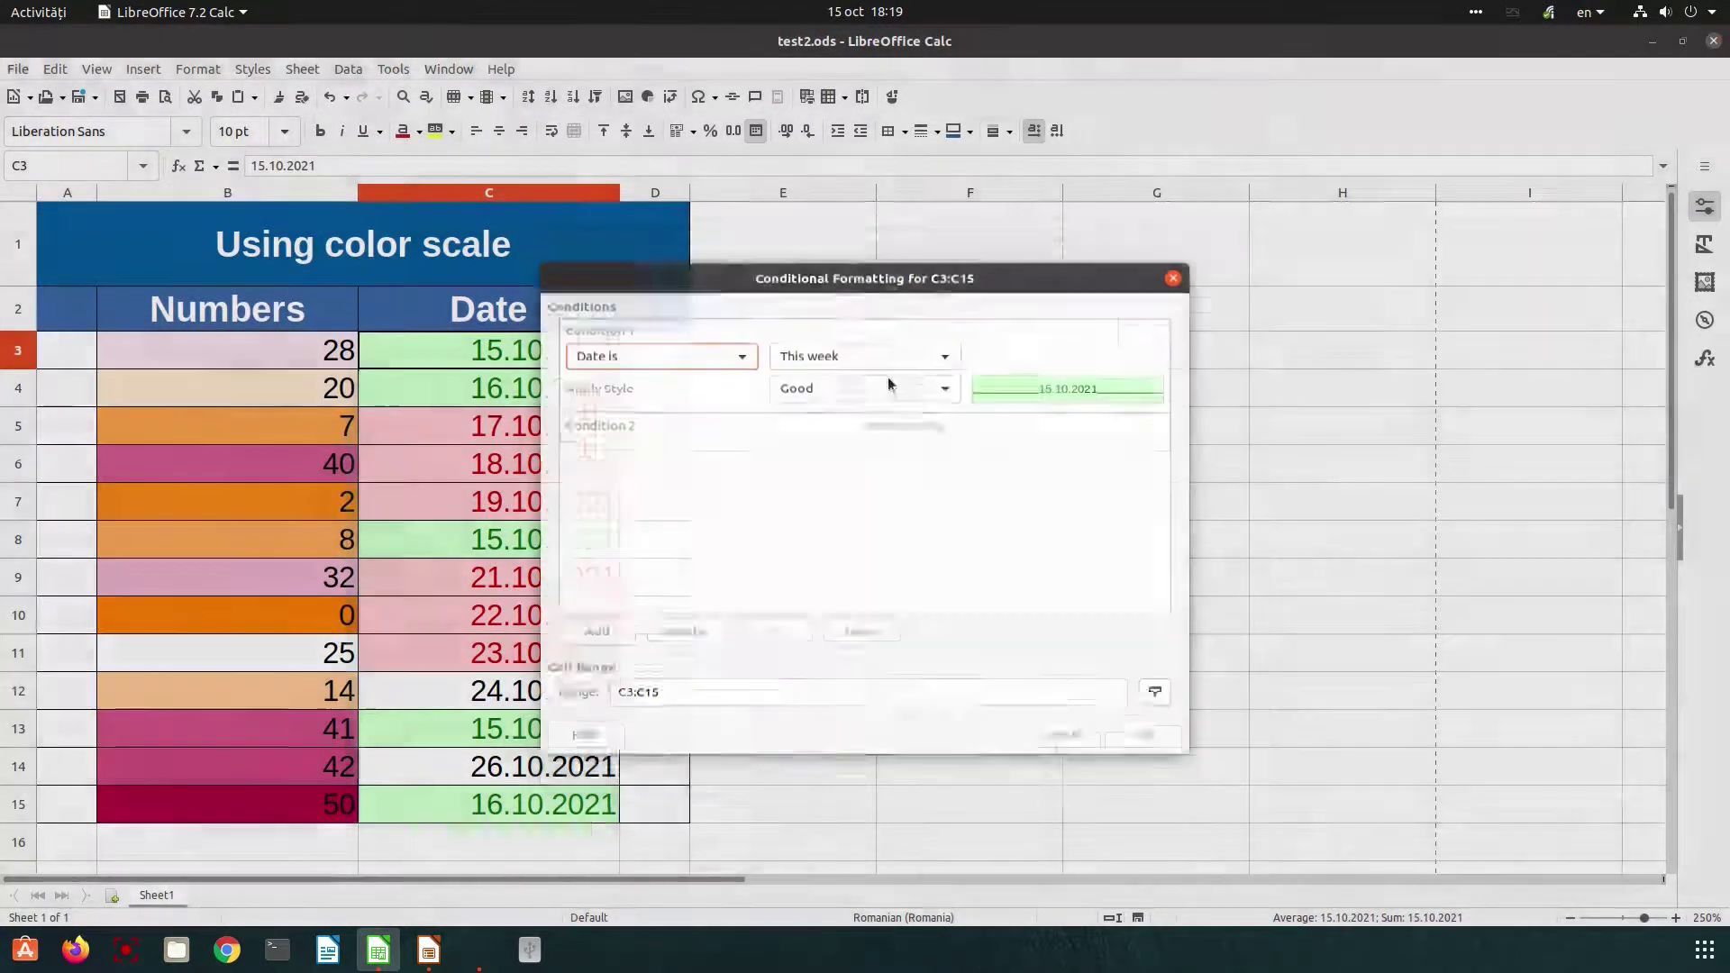
# Set the rule's condition 1 to Today and condition 2 to Tomorrow.
pyautogui.click(827, 341)
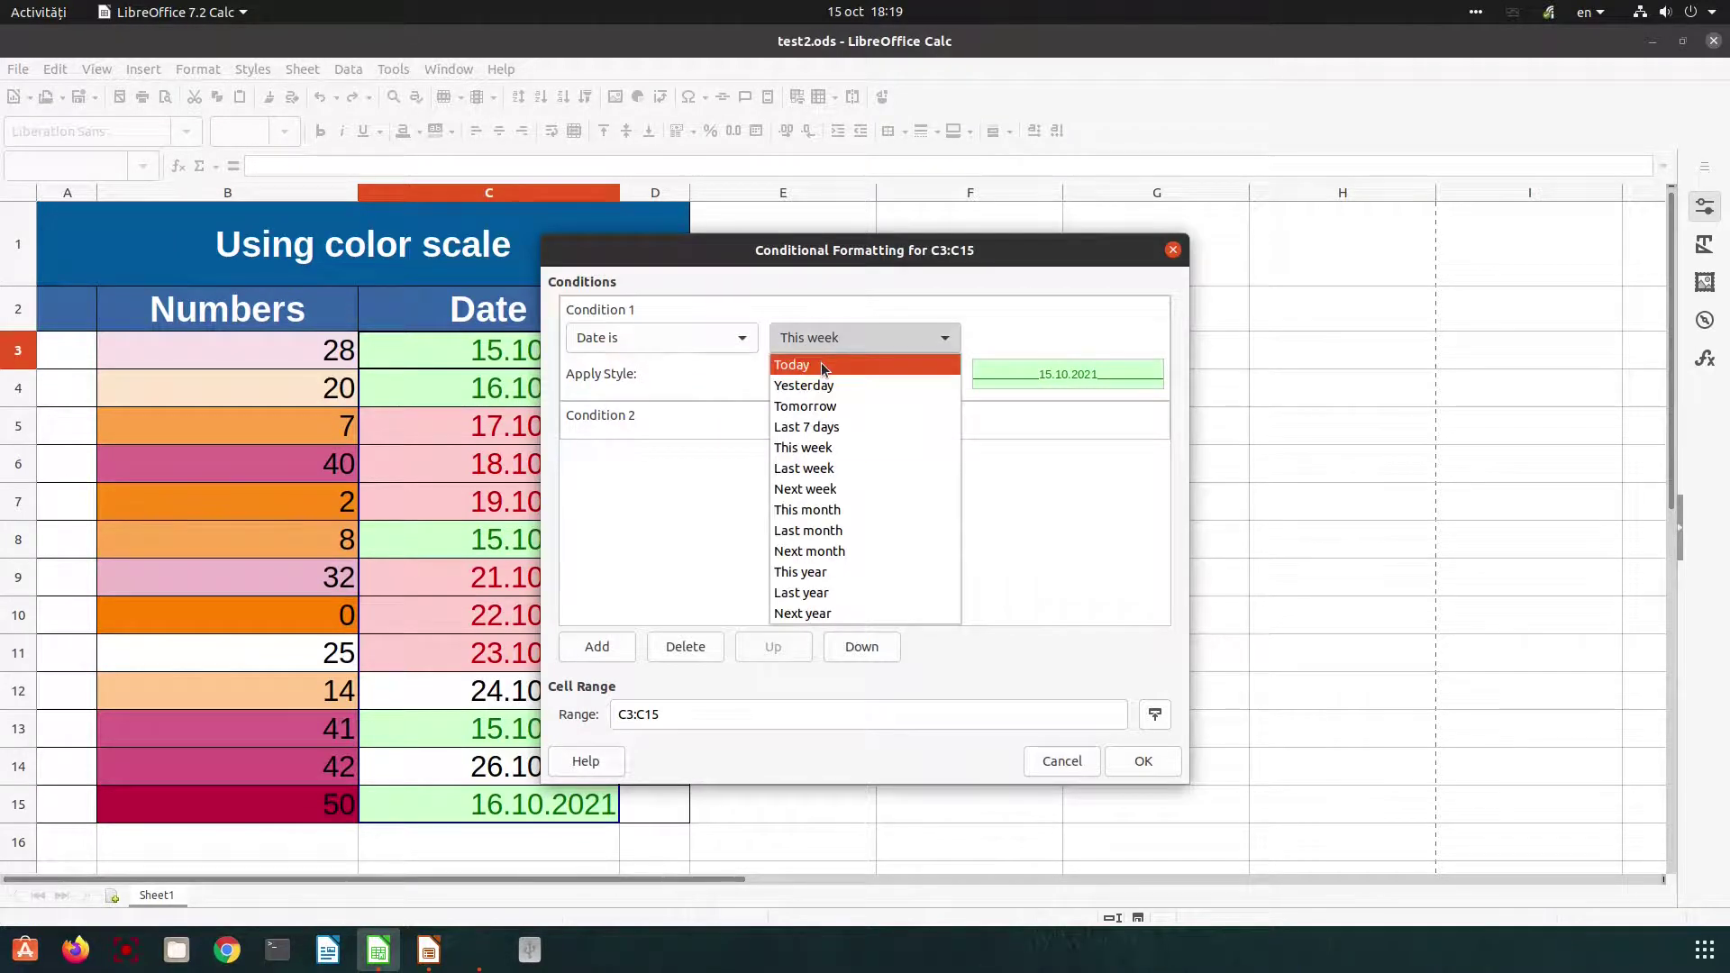
pyautogui.click(820, 366)
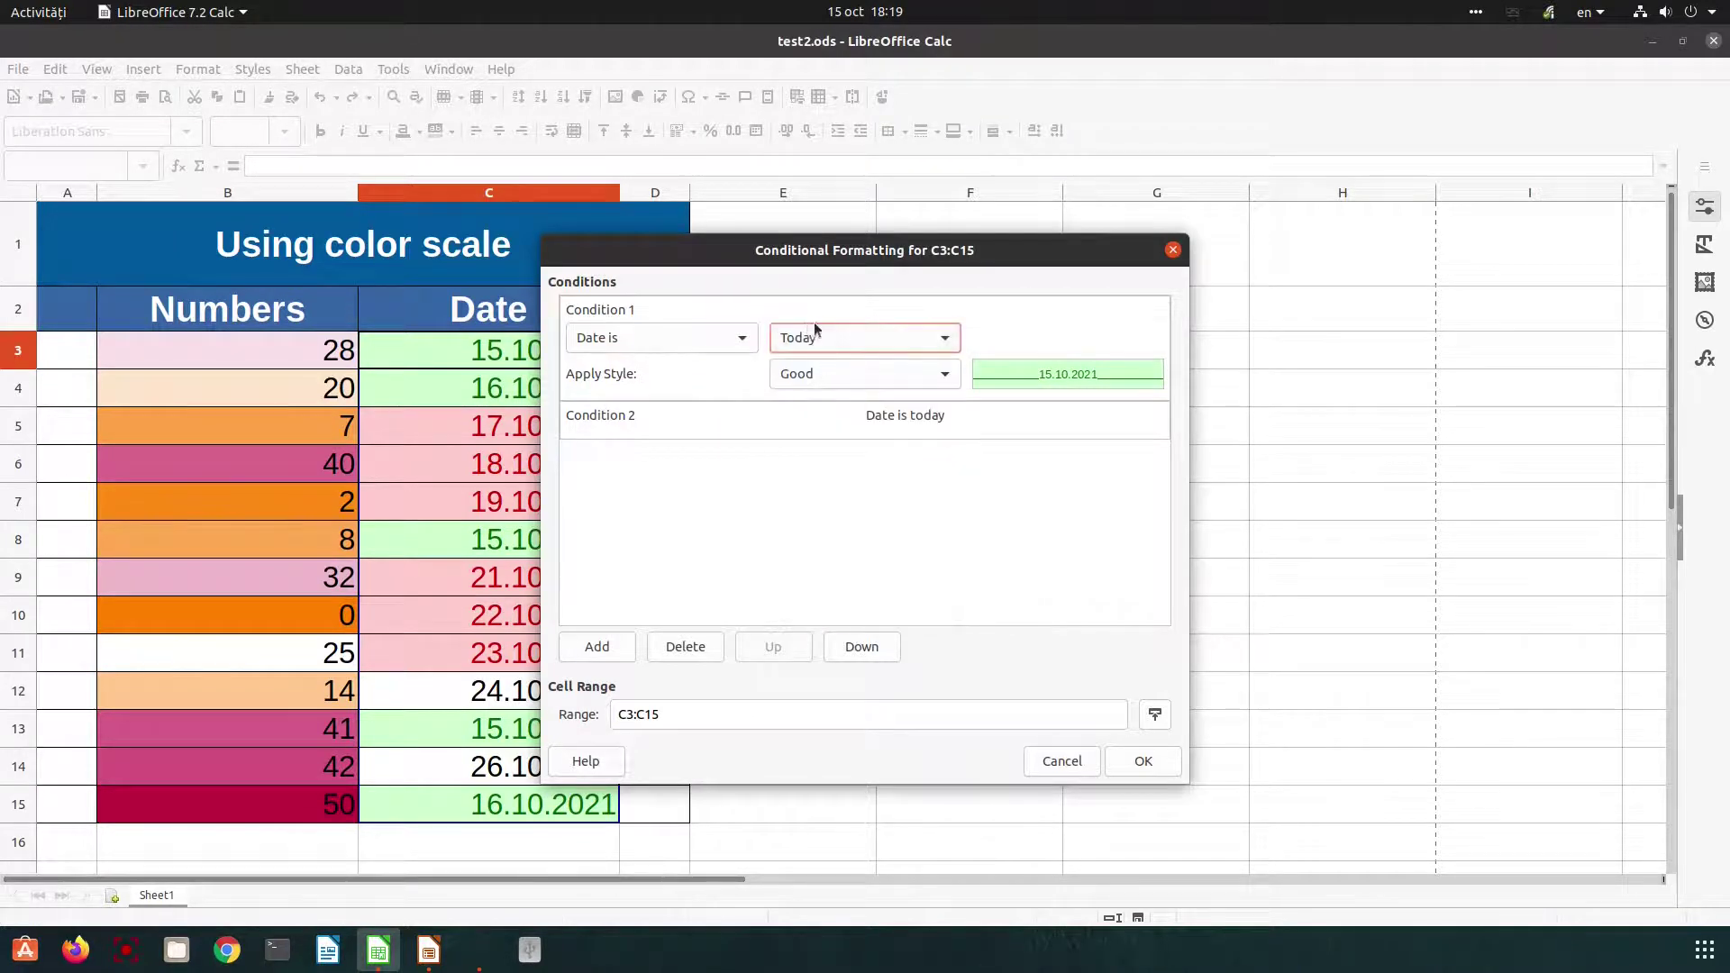
pyautogui.click(692, 407)
pyautogui.click(797, 376)
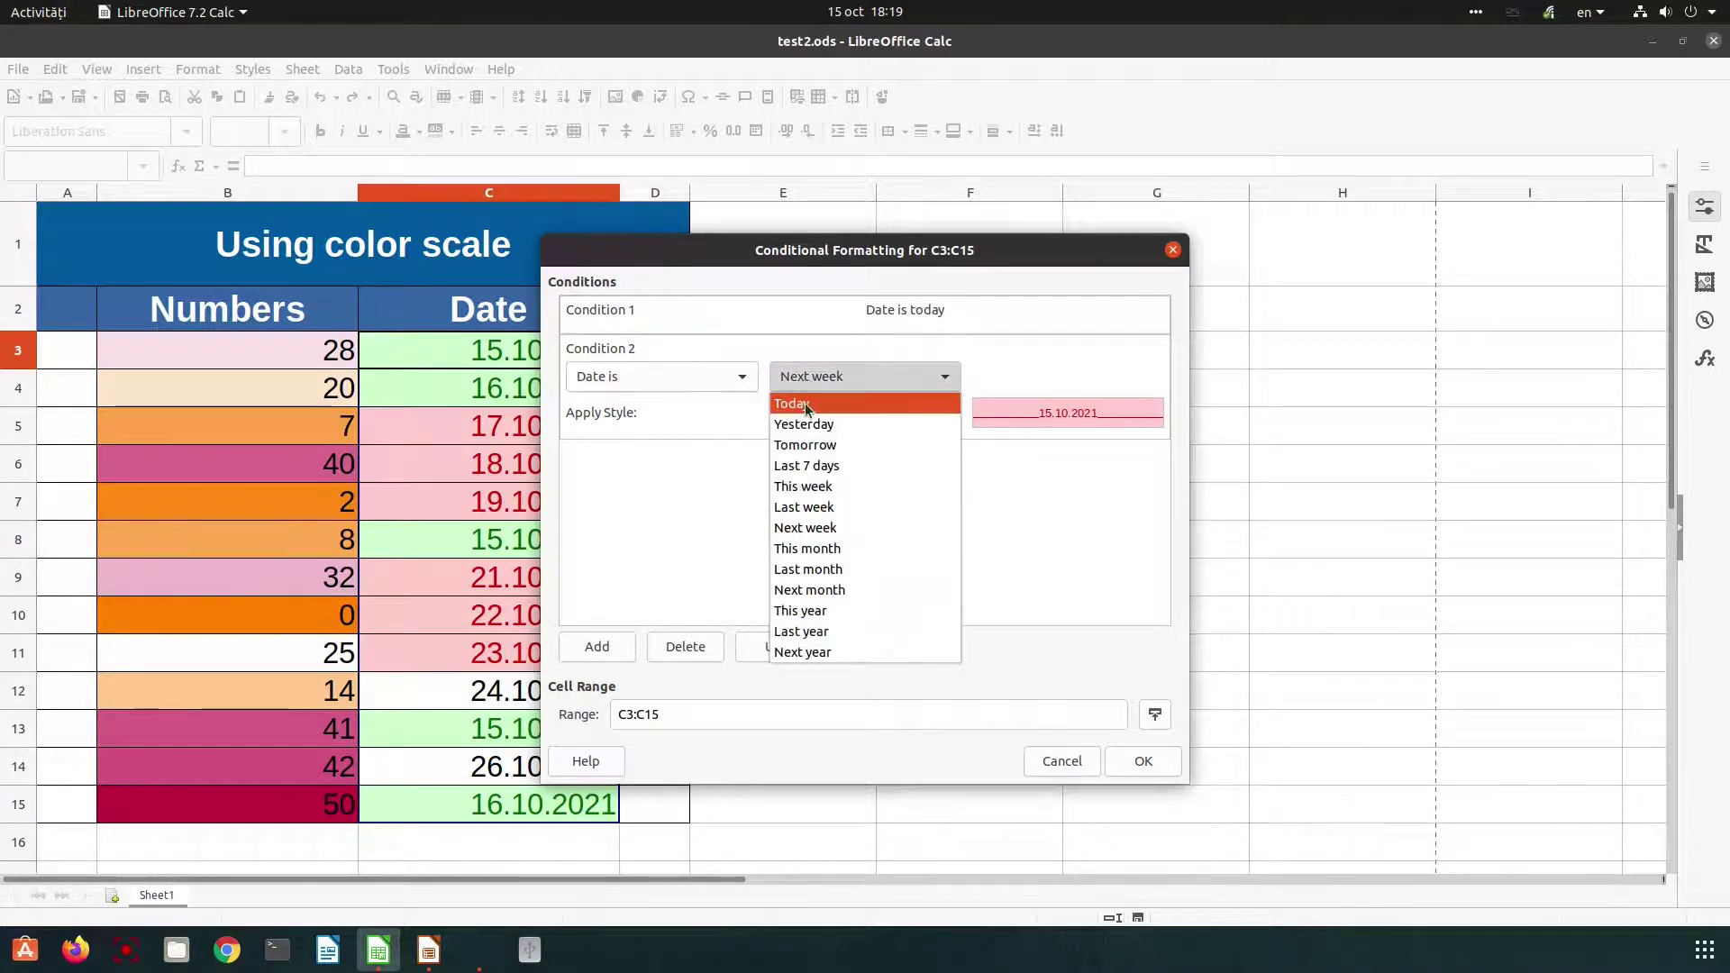
pyautogui.click(808, 448)
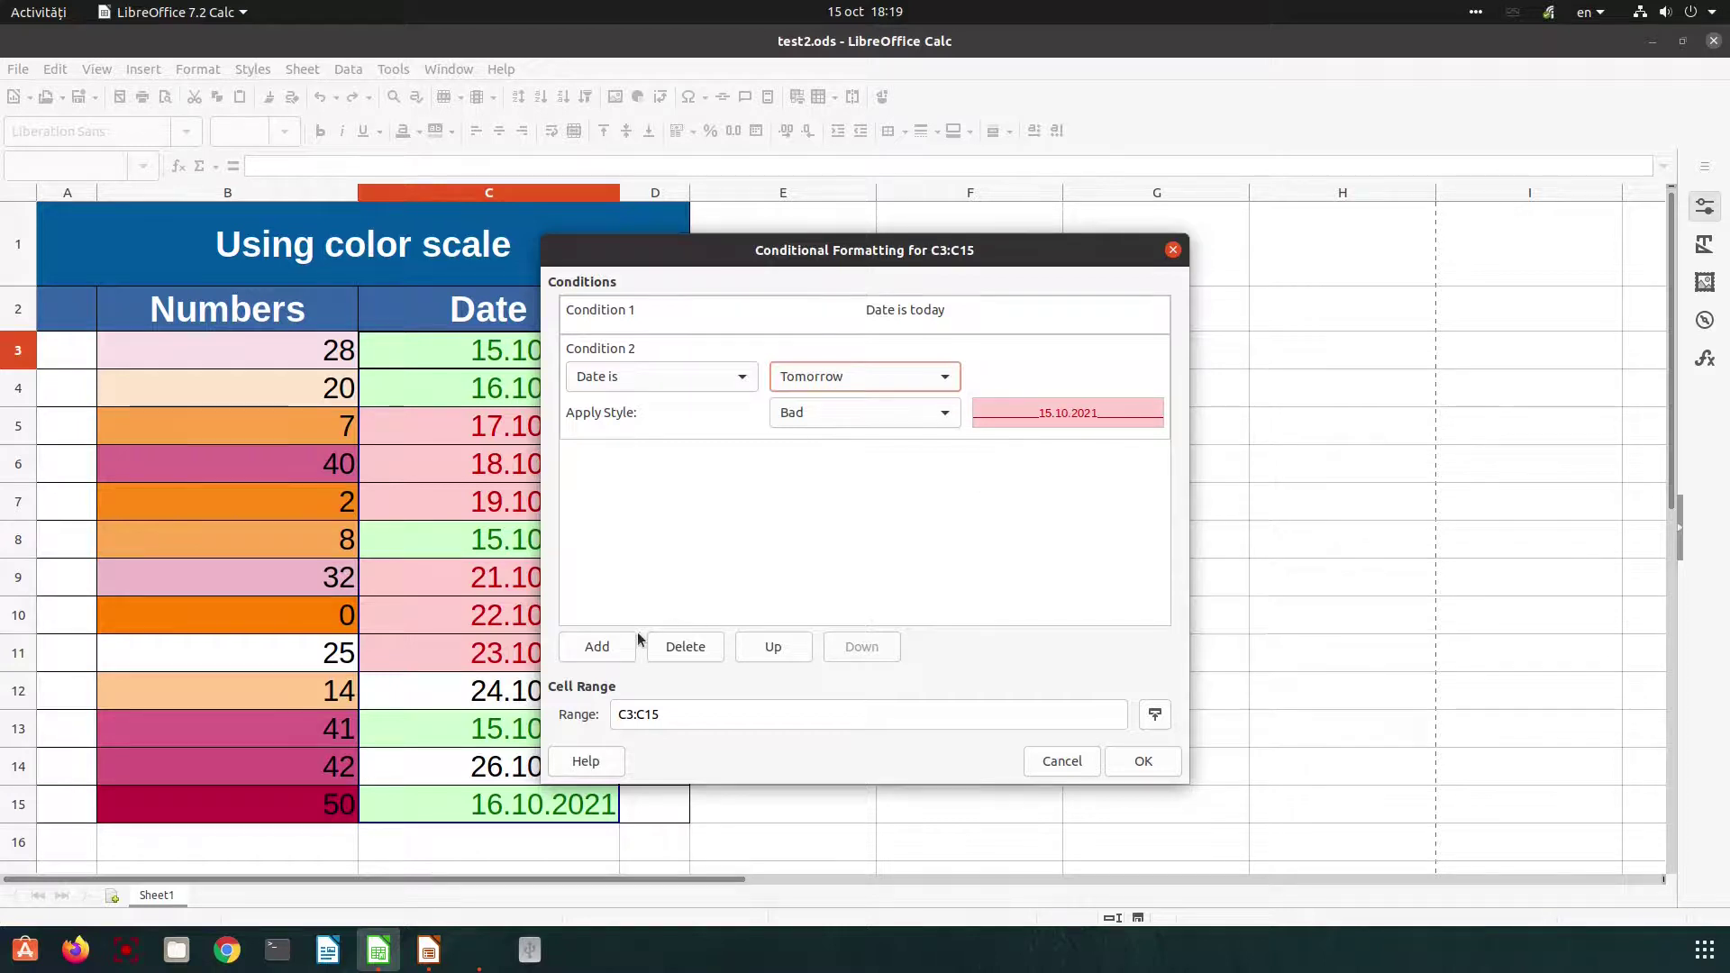
# Add a third condition giving Next week dates the Error style, and confirm.
pyautogui.click(597, 646)
pyautogui.click(730, 417)
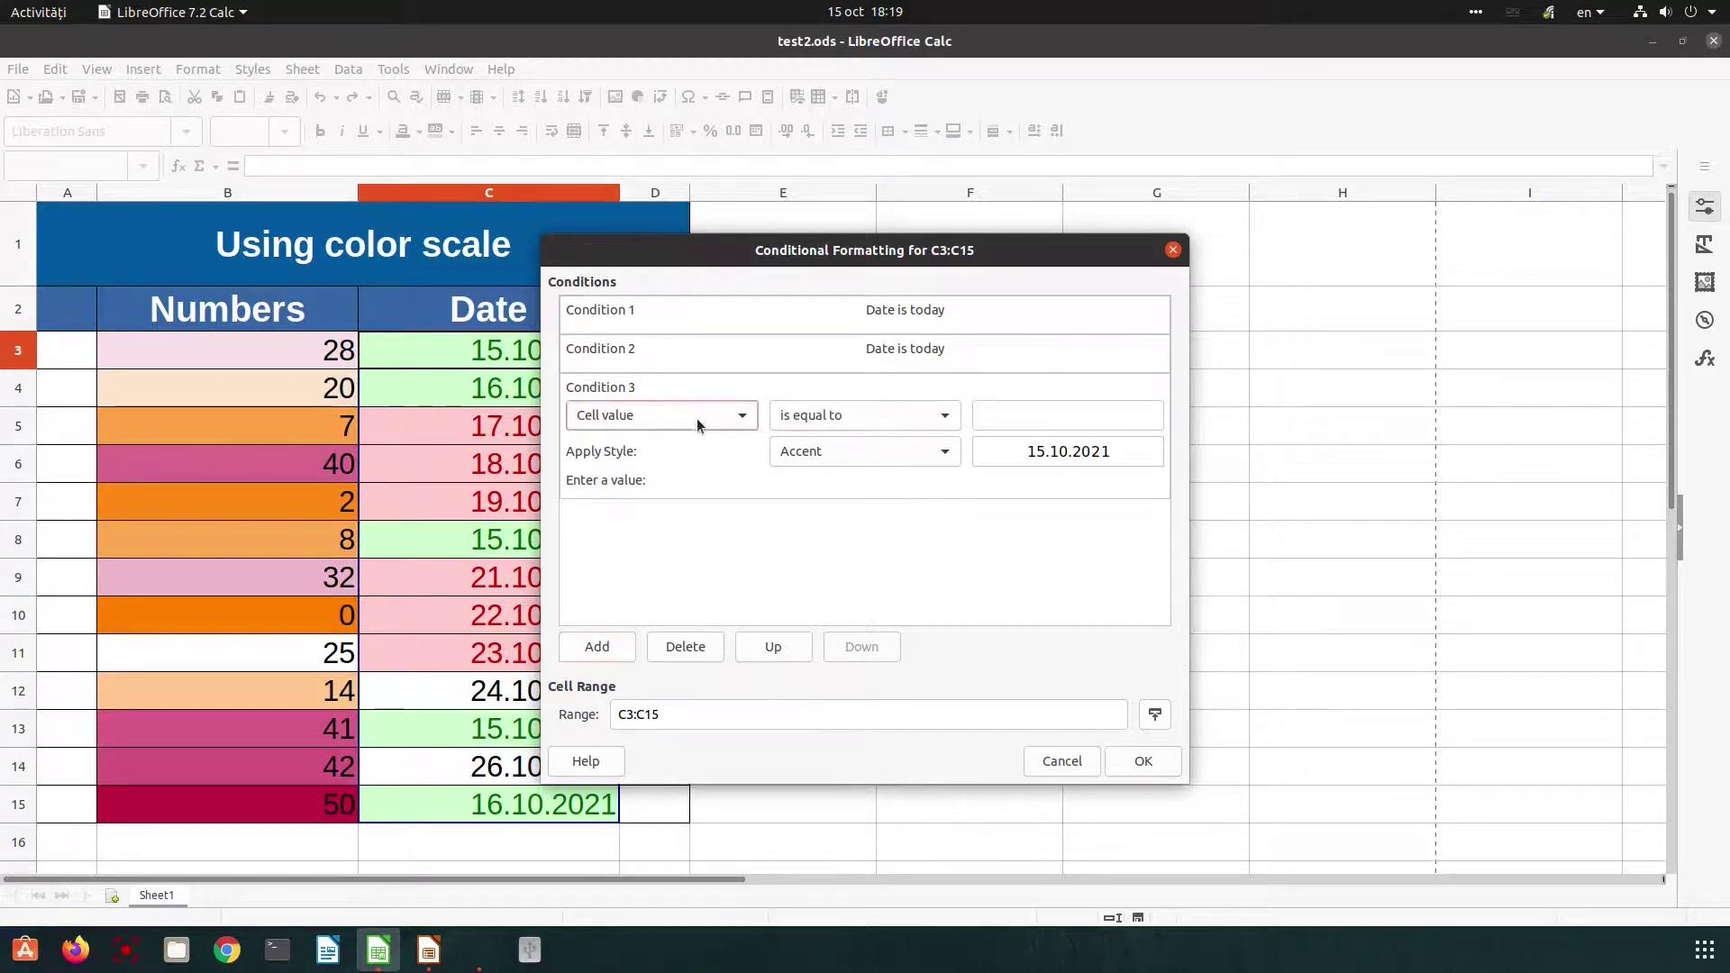
pyautogui.click(651, 505)
pyautogui.click(803, 422)
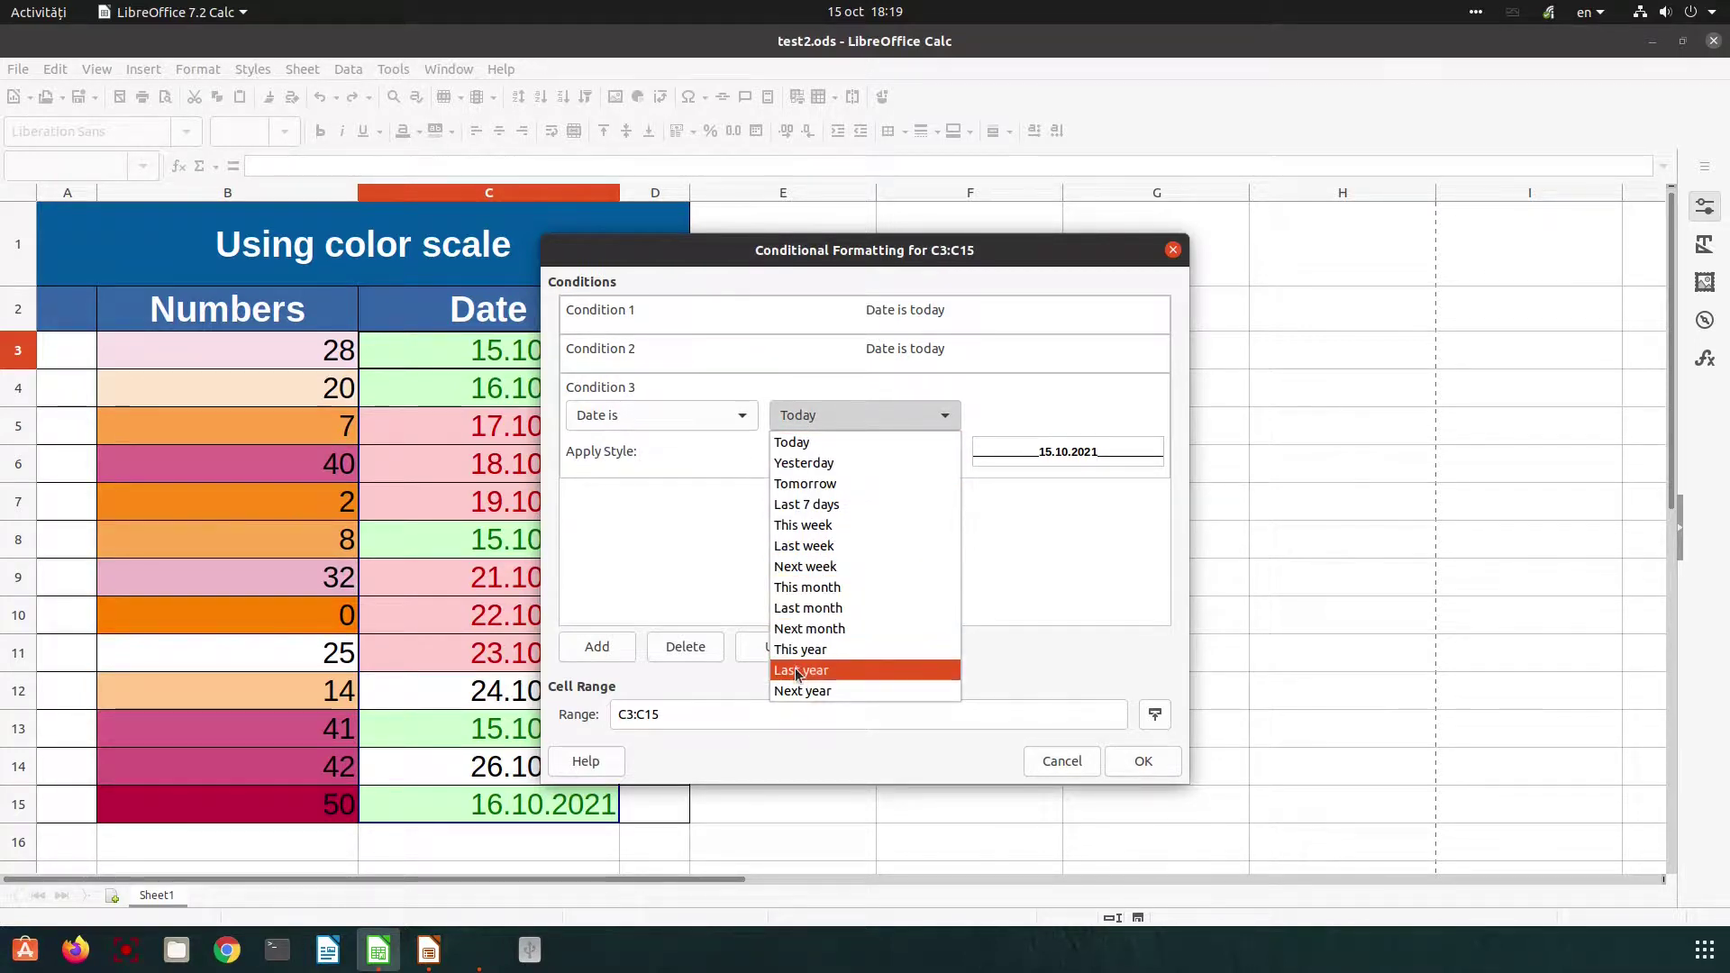
pyautogui.click(817, 566)
pyautogui.click(931, 454)
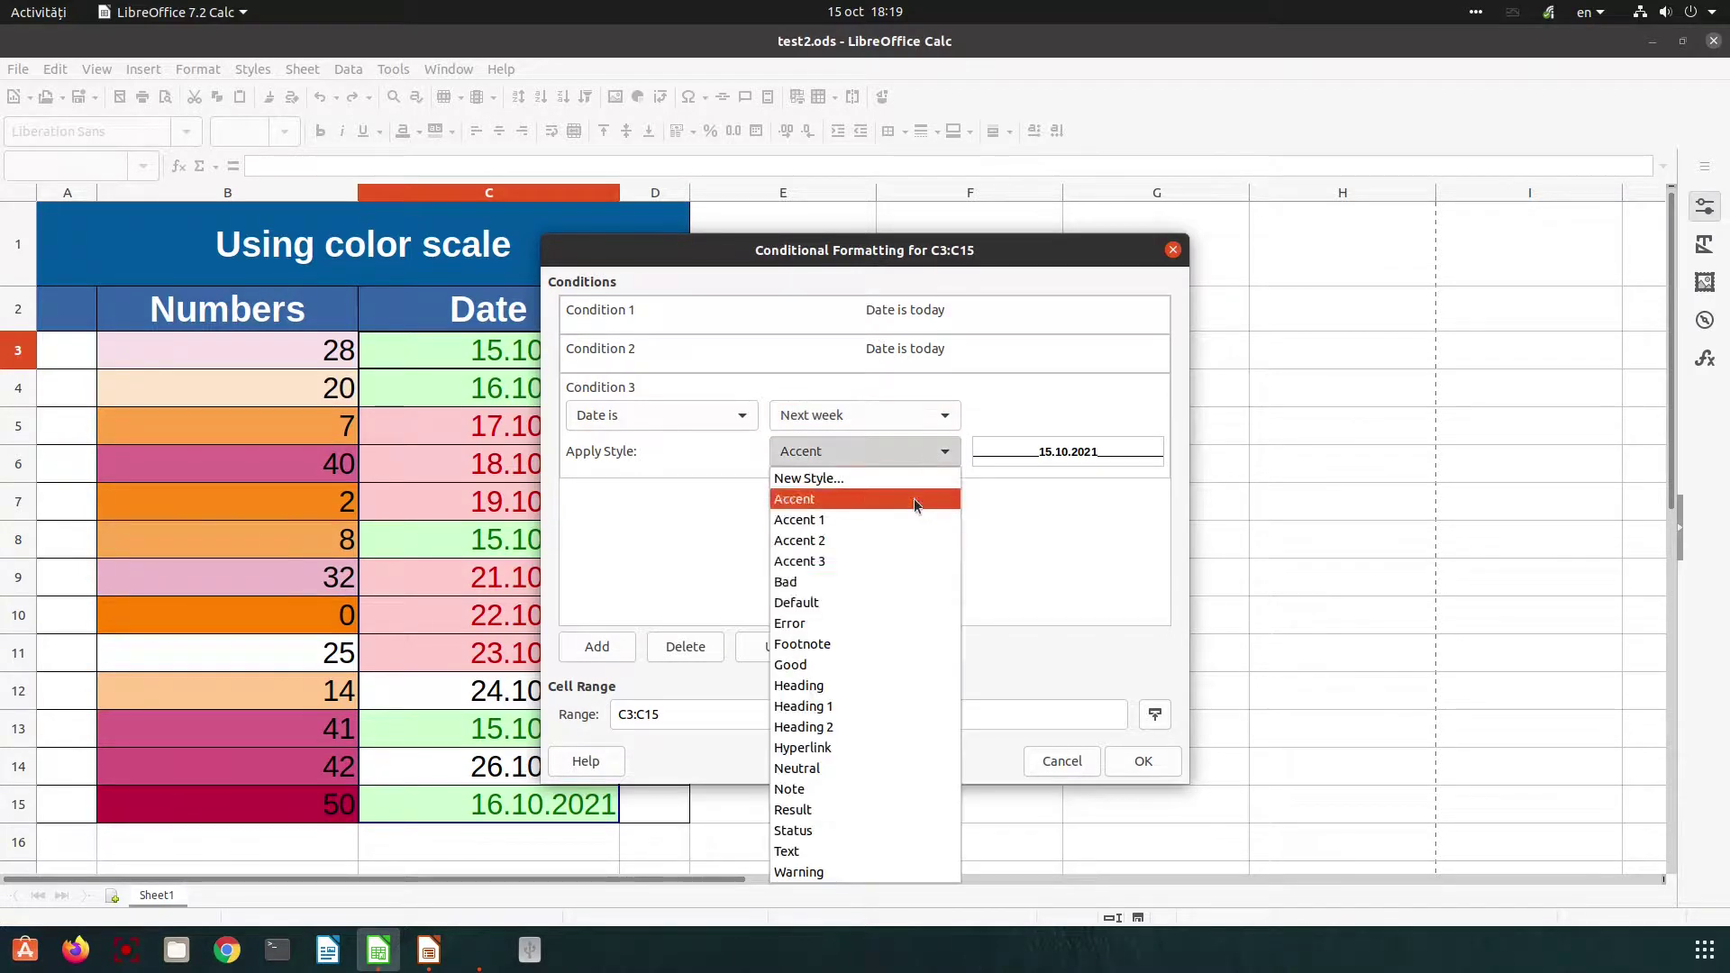
pyautogui.click(849, 616)
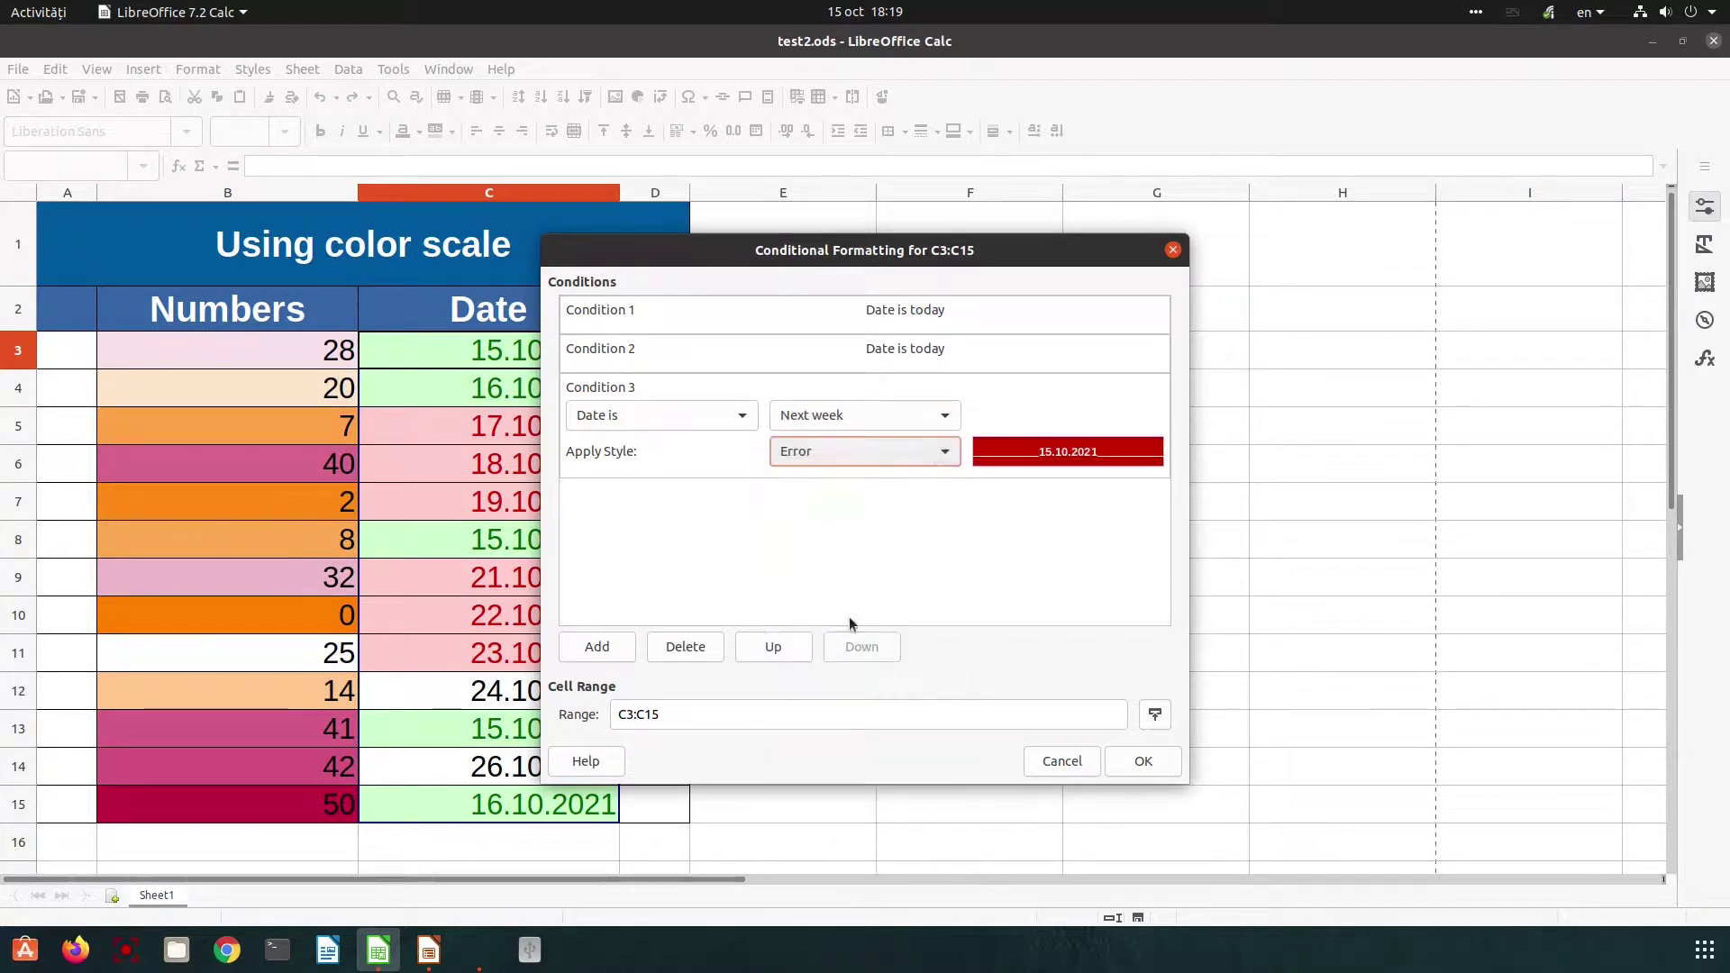
pyautogui.click(1170, 766)
pyautogui.click(1077, 732)
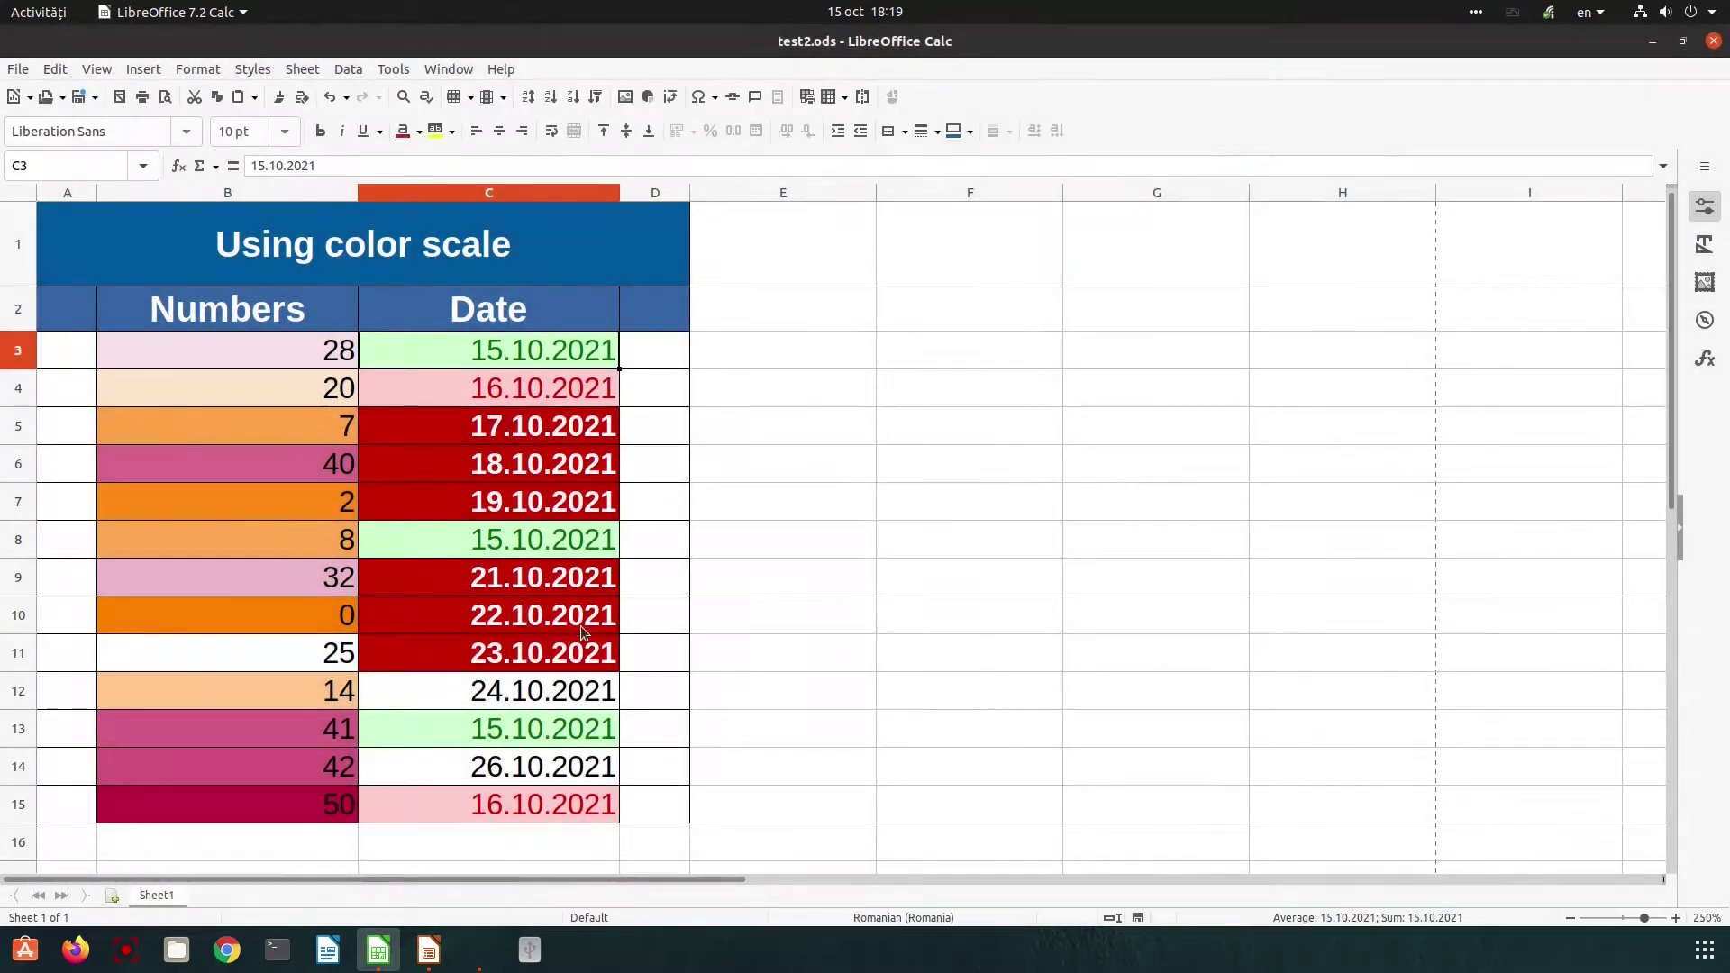
pyautogui.click(581, 631)
pyautogui.click(540, 352)
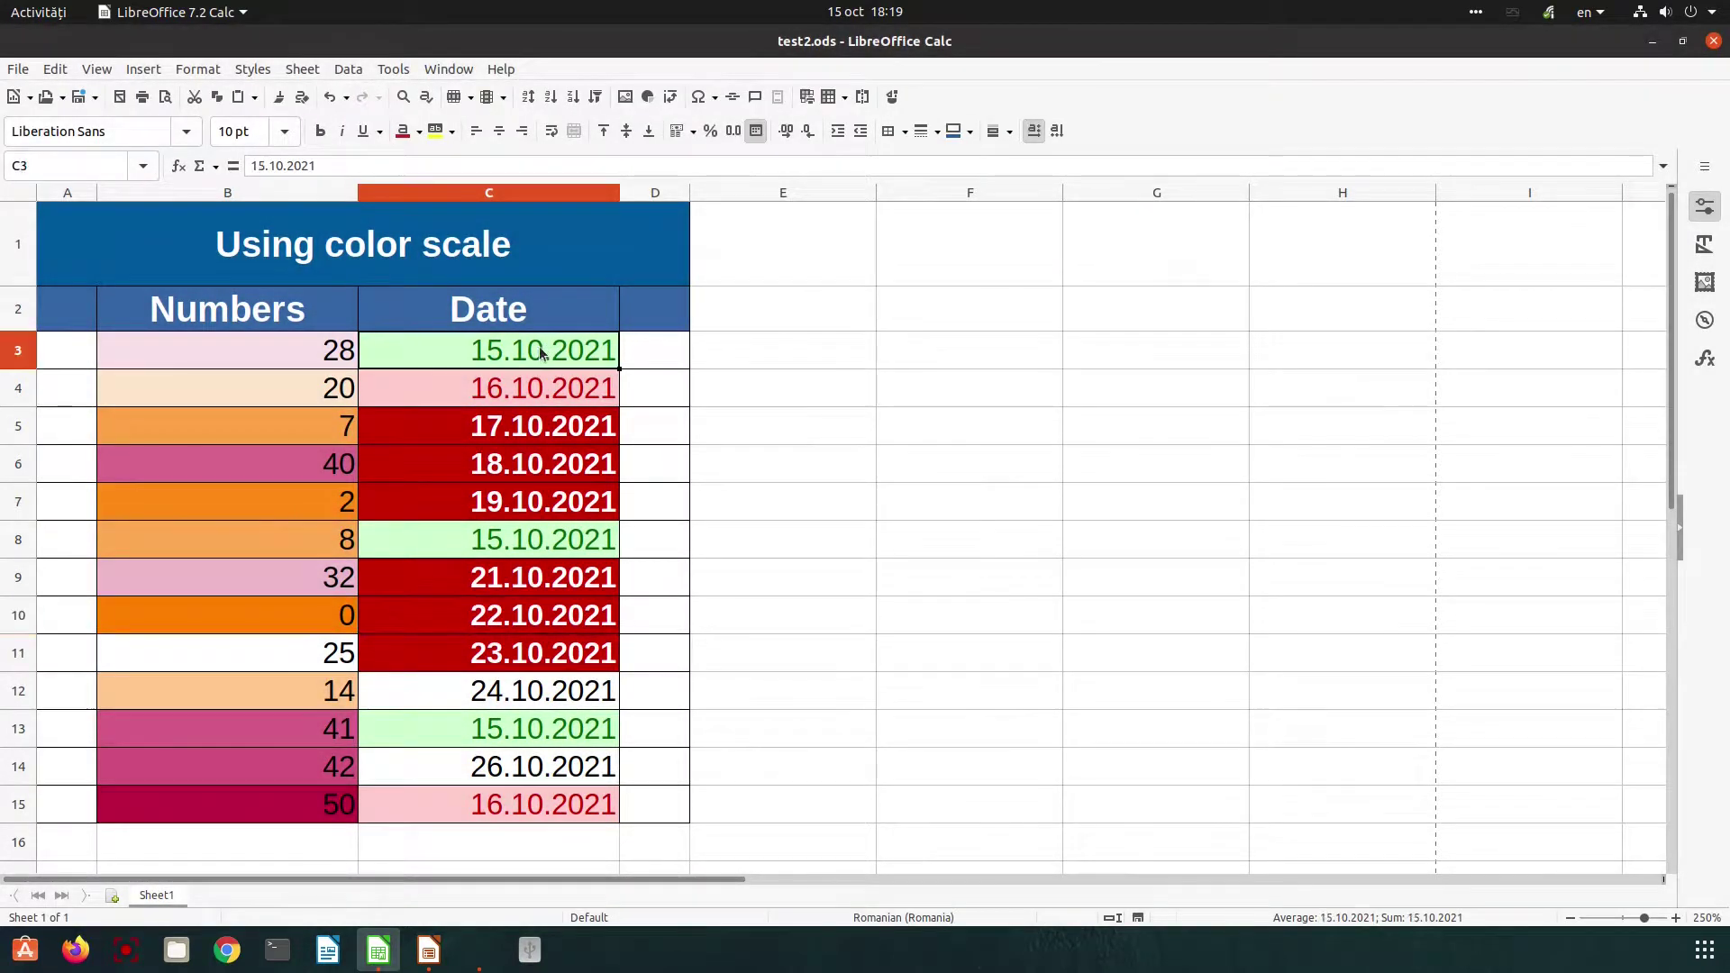
pyautogui.click(521, 389)
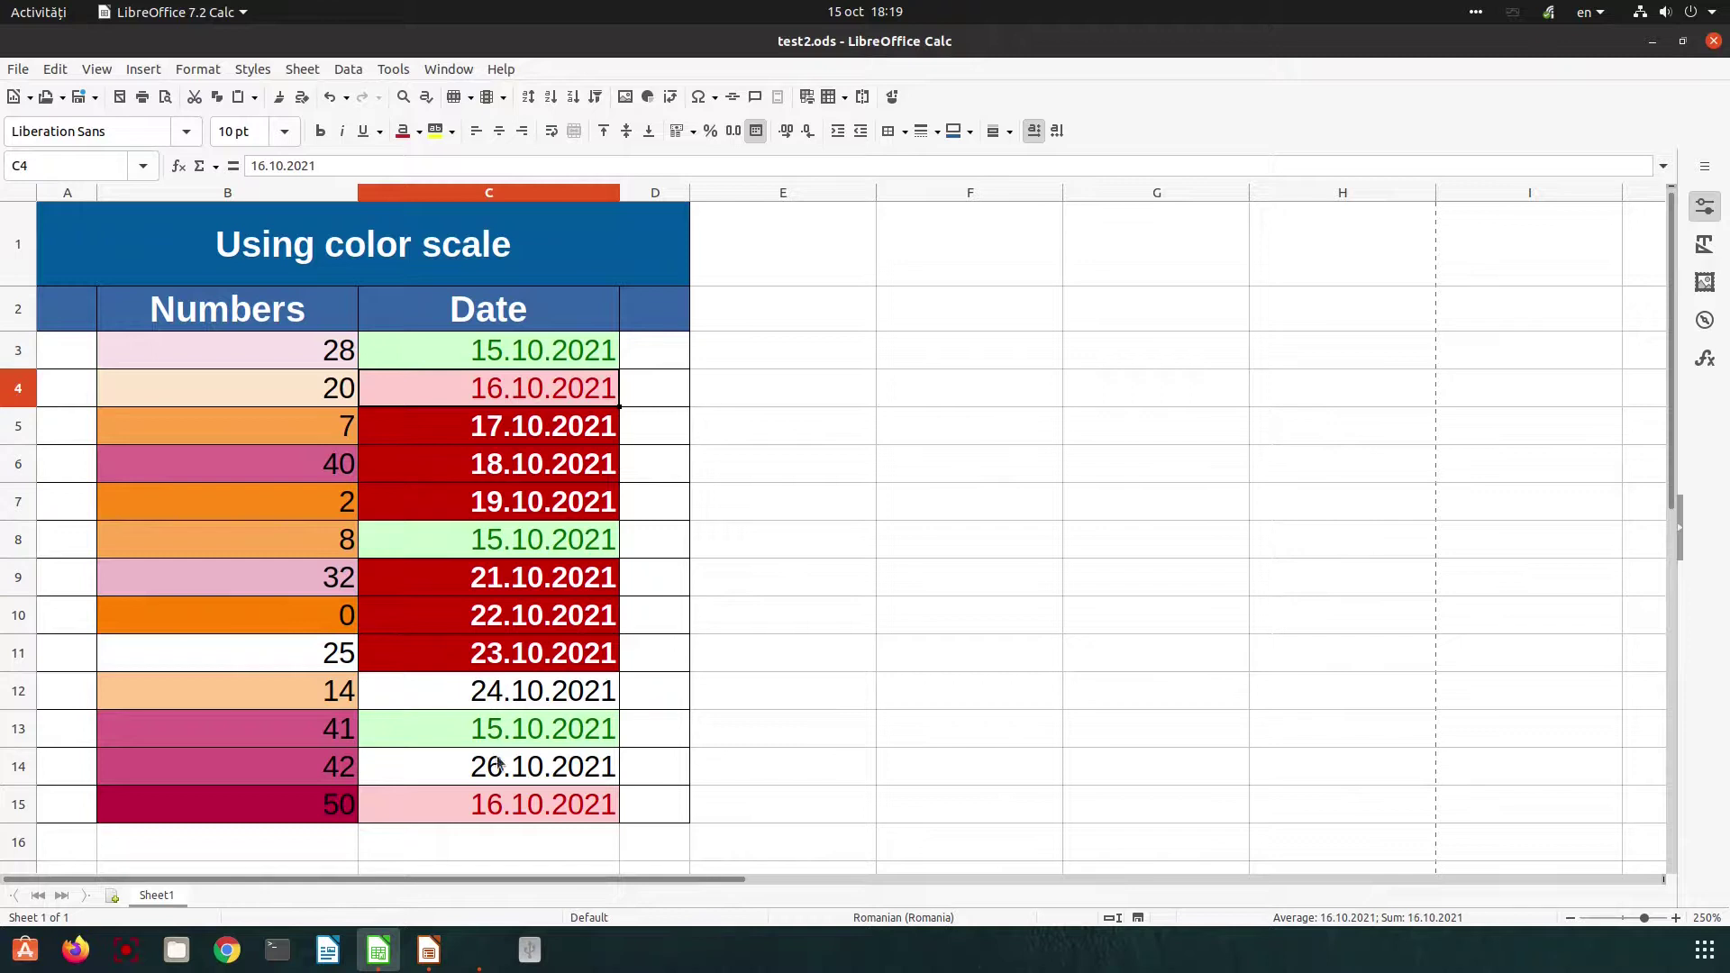
pyautogui.click(494, 806)
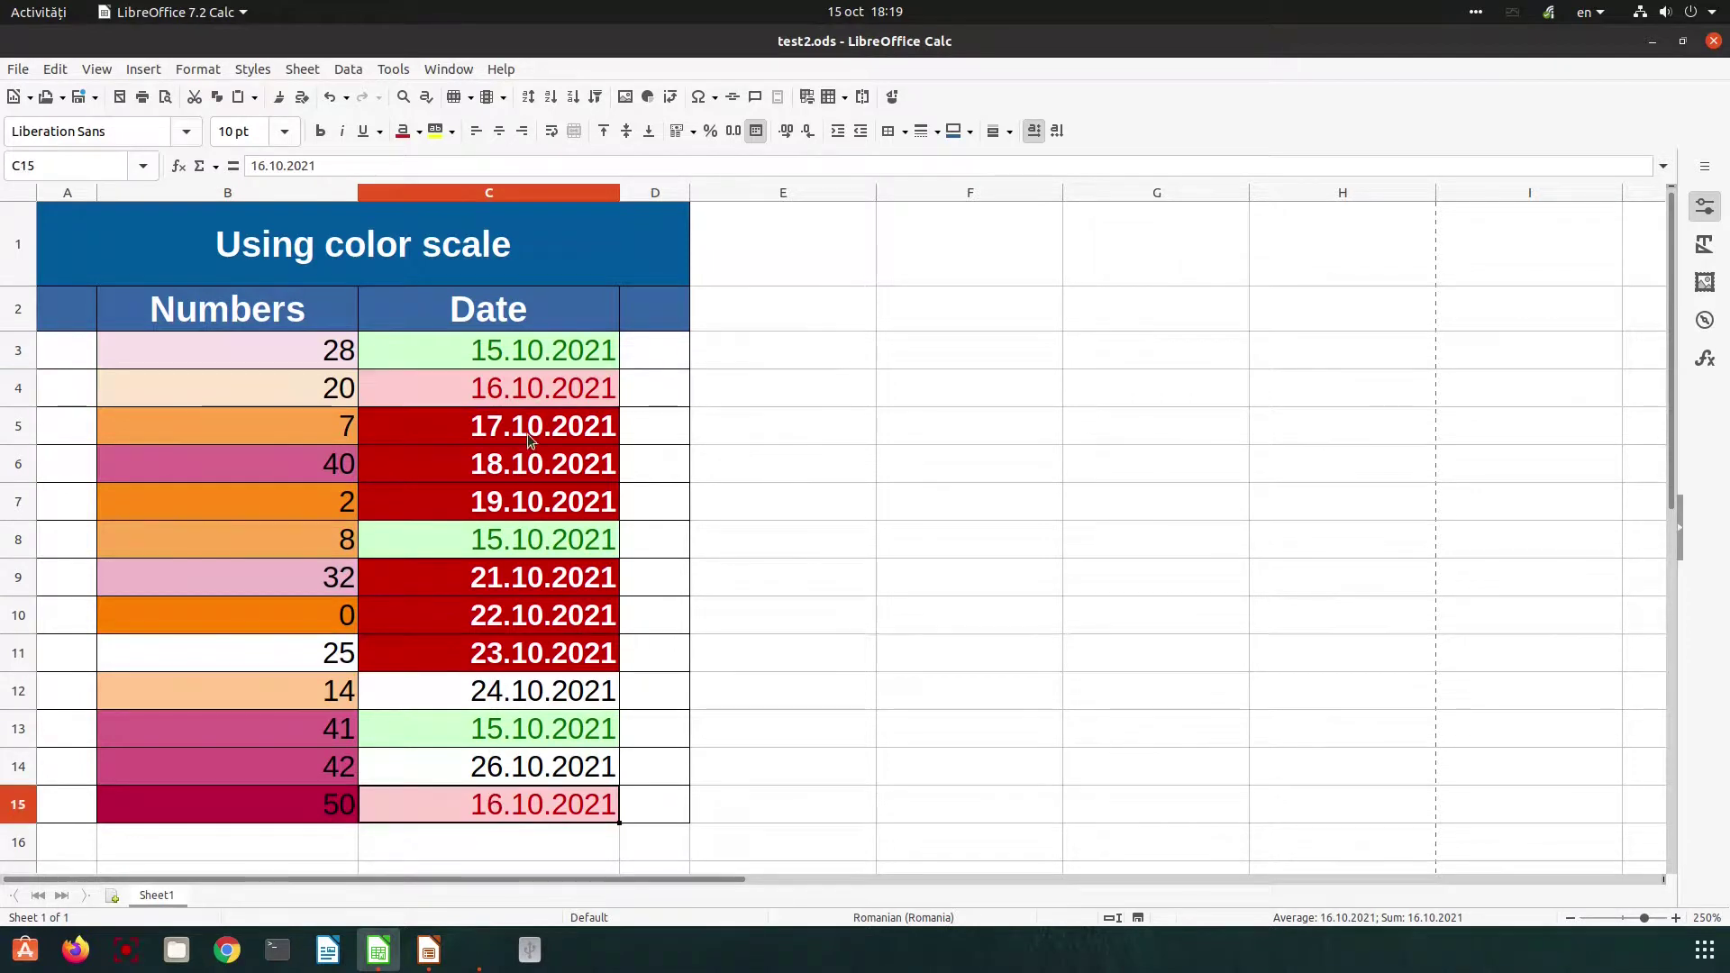
pyautogui.moveTo(534, 427); pyautogui.dragTo(527, 502)
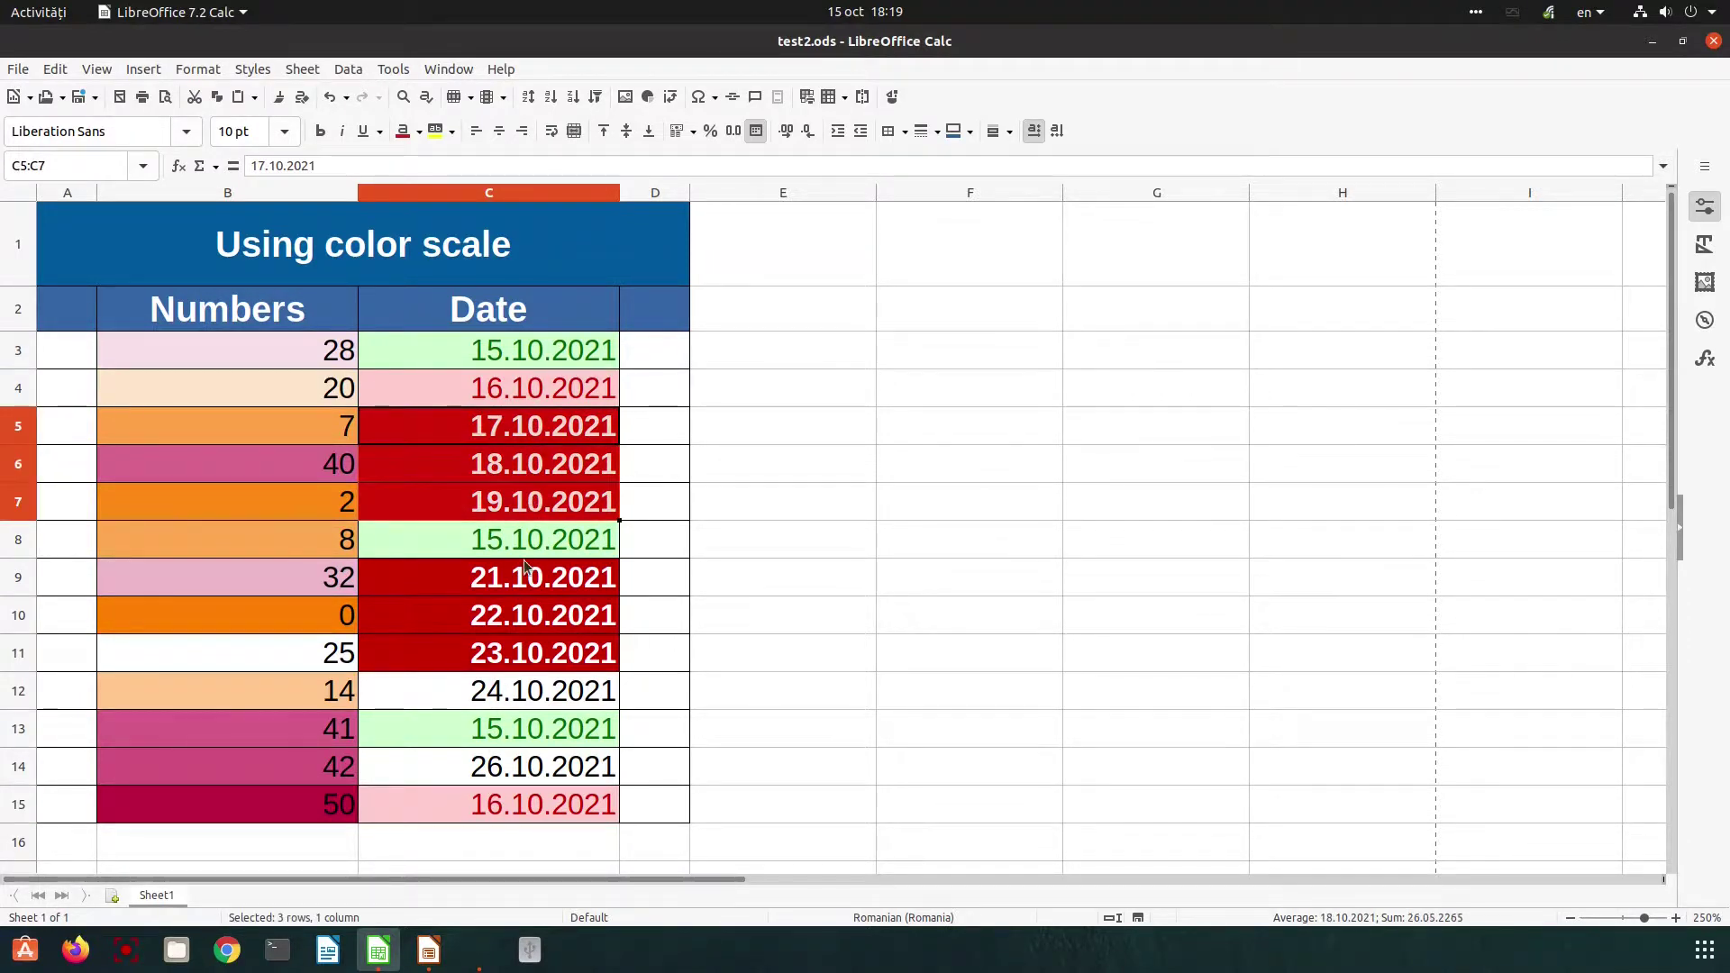
pyautogui.moveTo(522, 562); pyautogui.dragTo(523, 650)
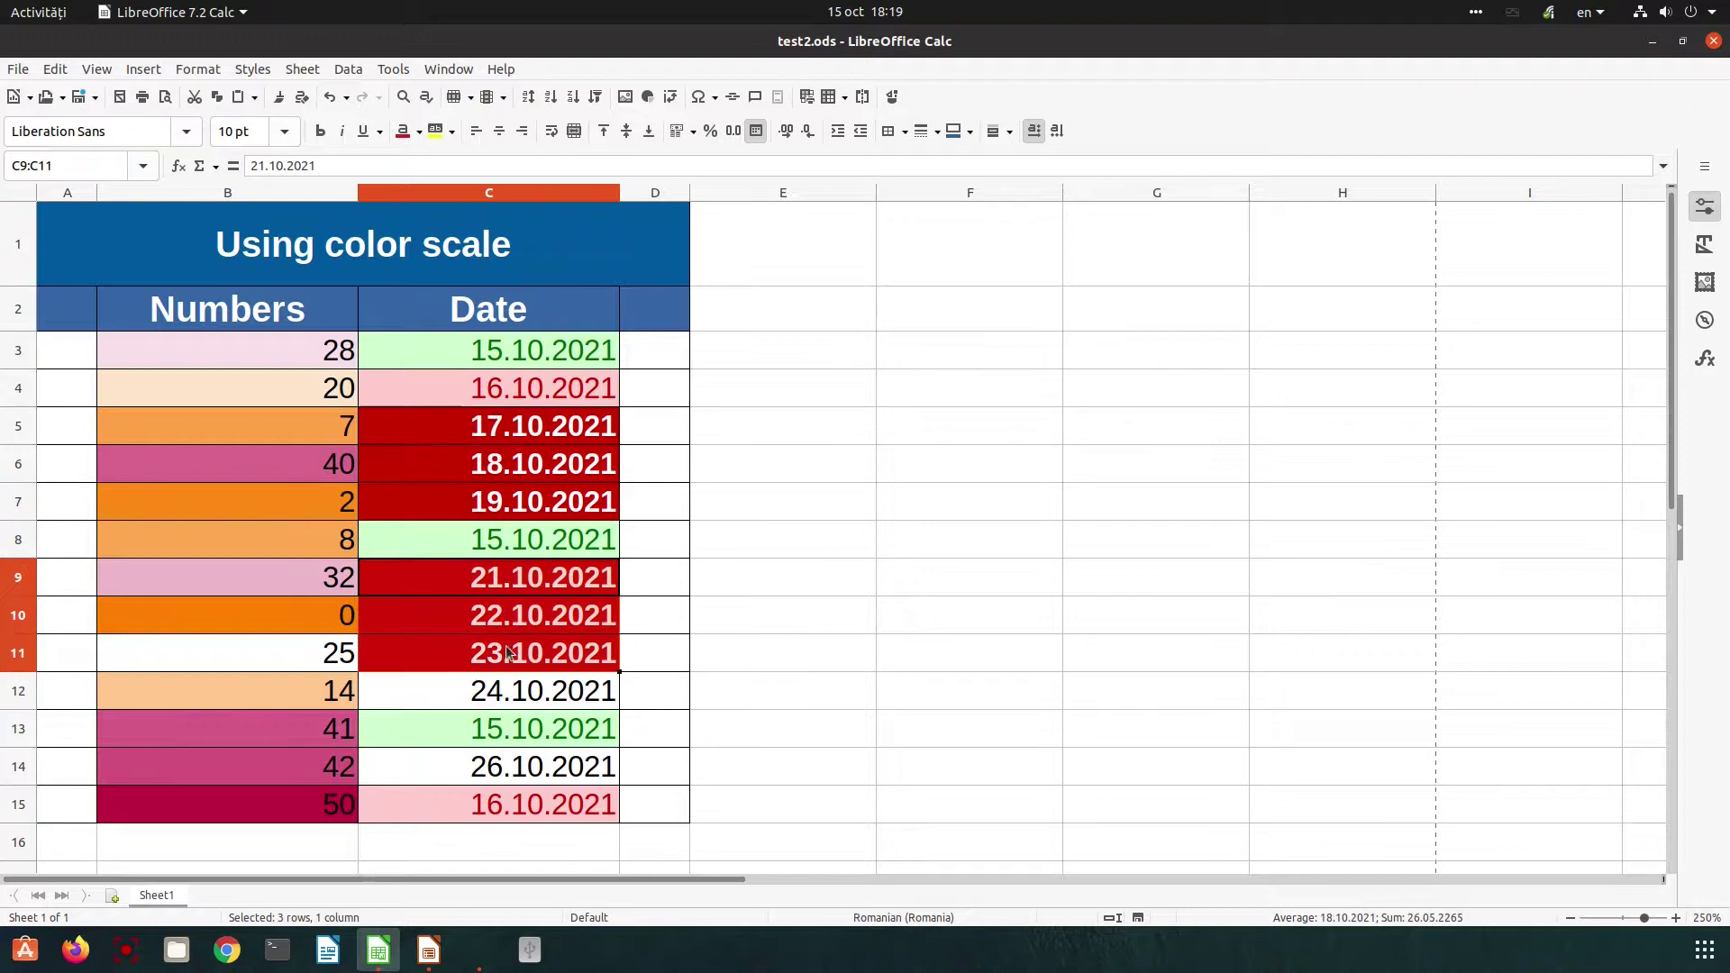
pyautogui.click(522, 577)
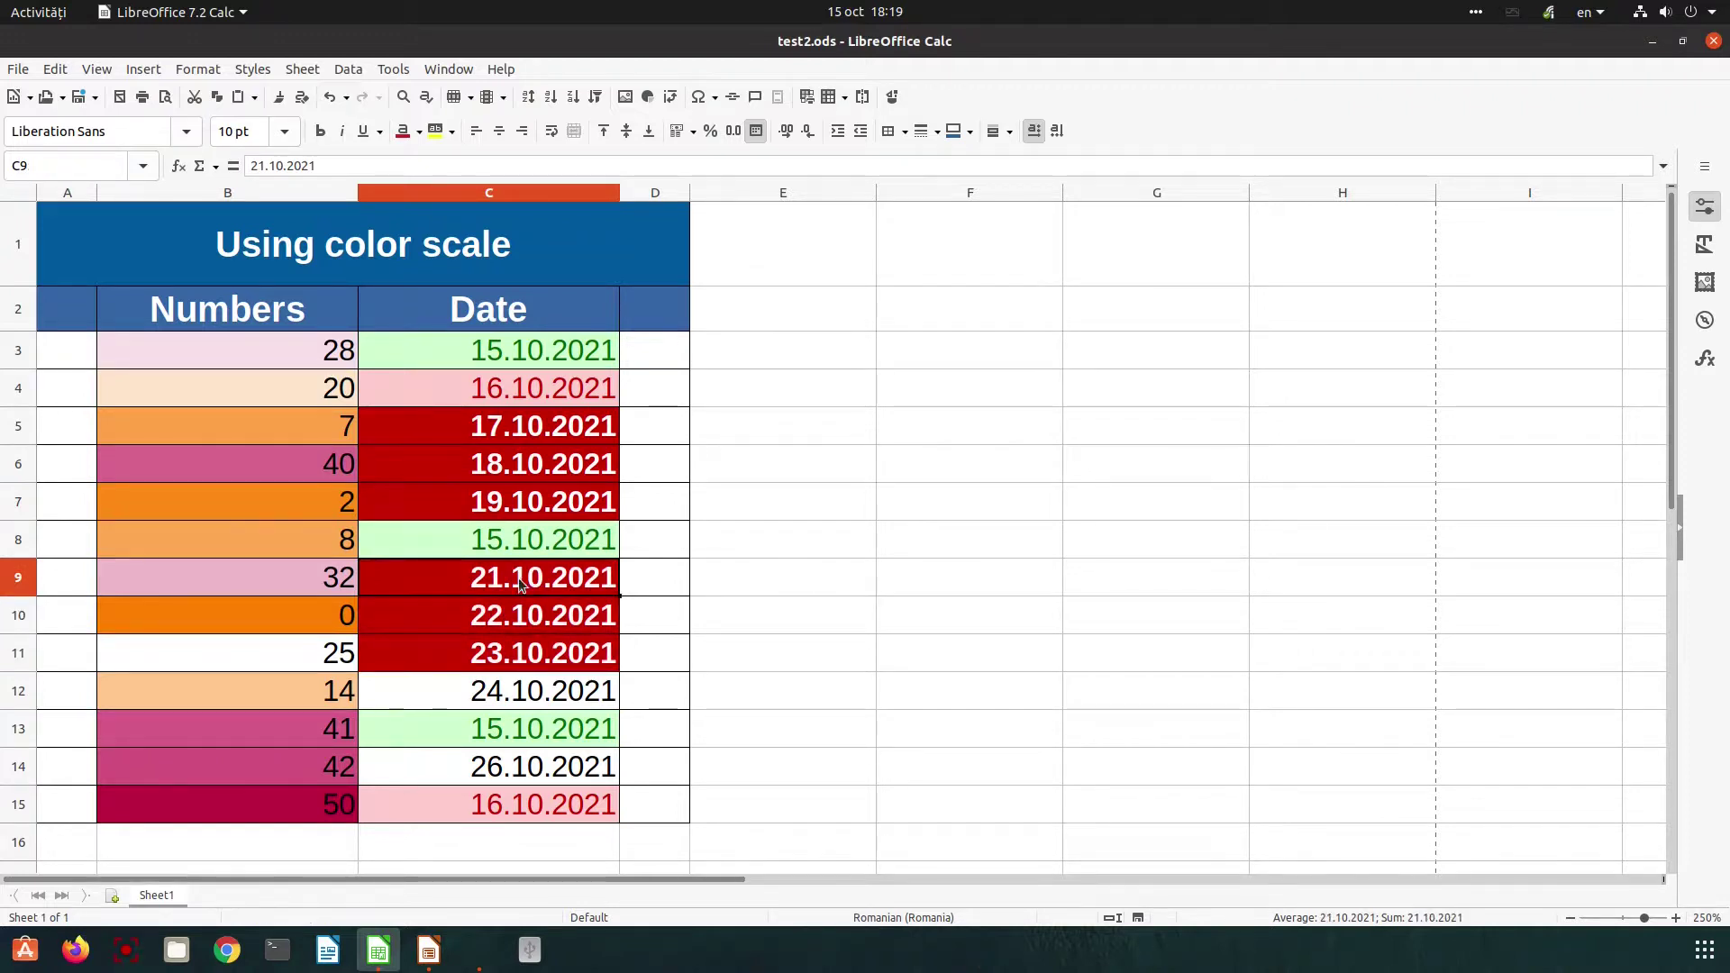
pyautogui.click(506, 695)
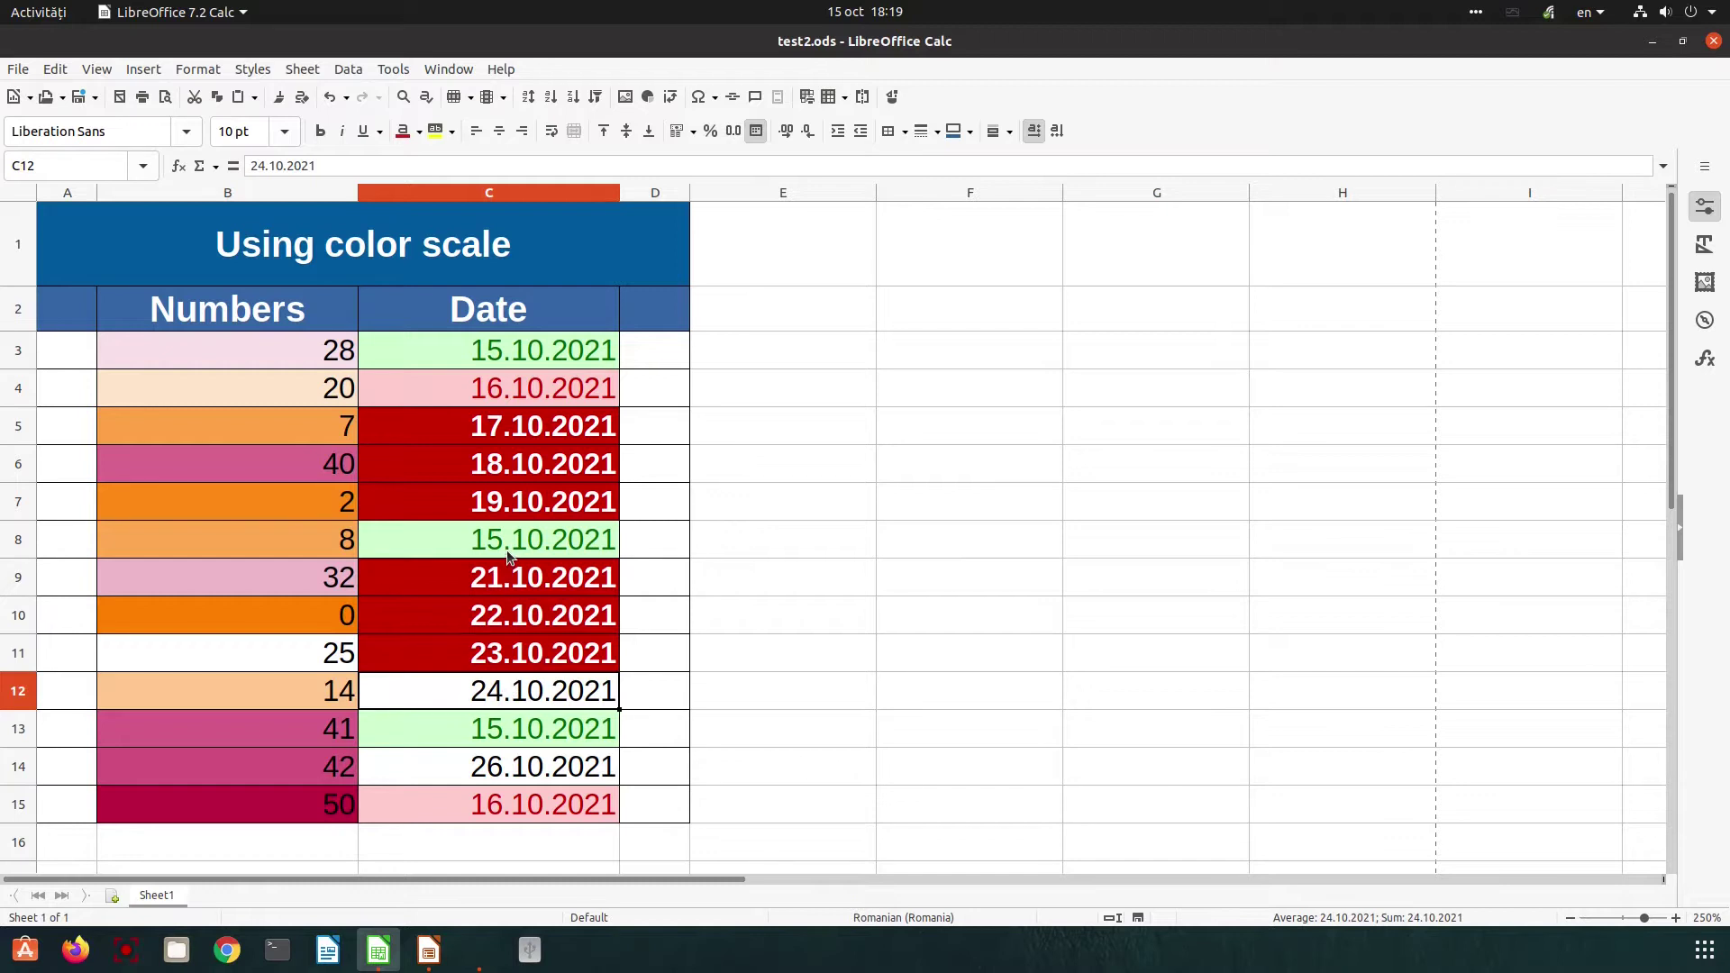
pyautogui.click(495, 761)
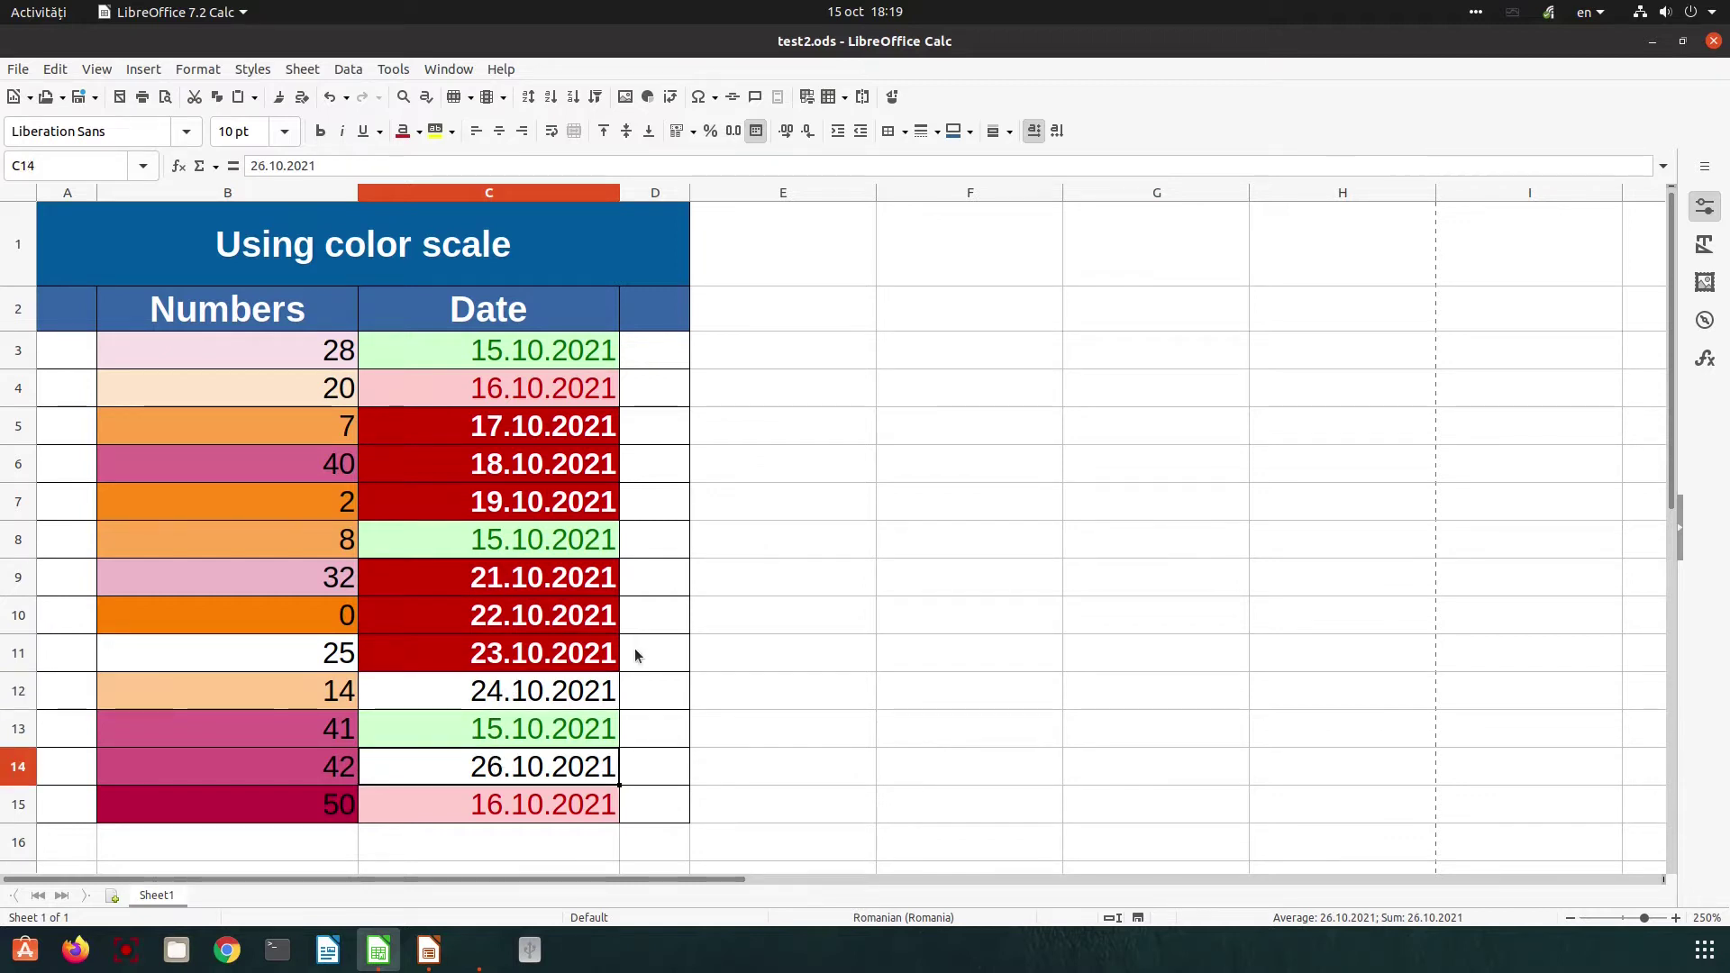
pyautogui.click(553, 541)
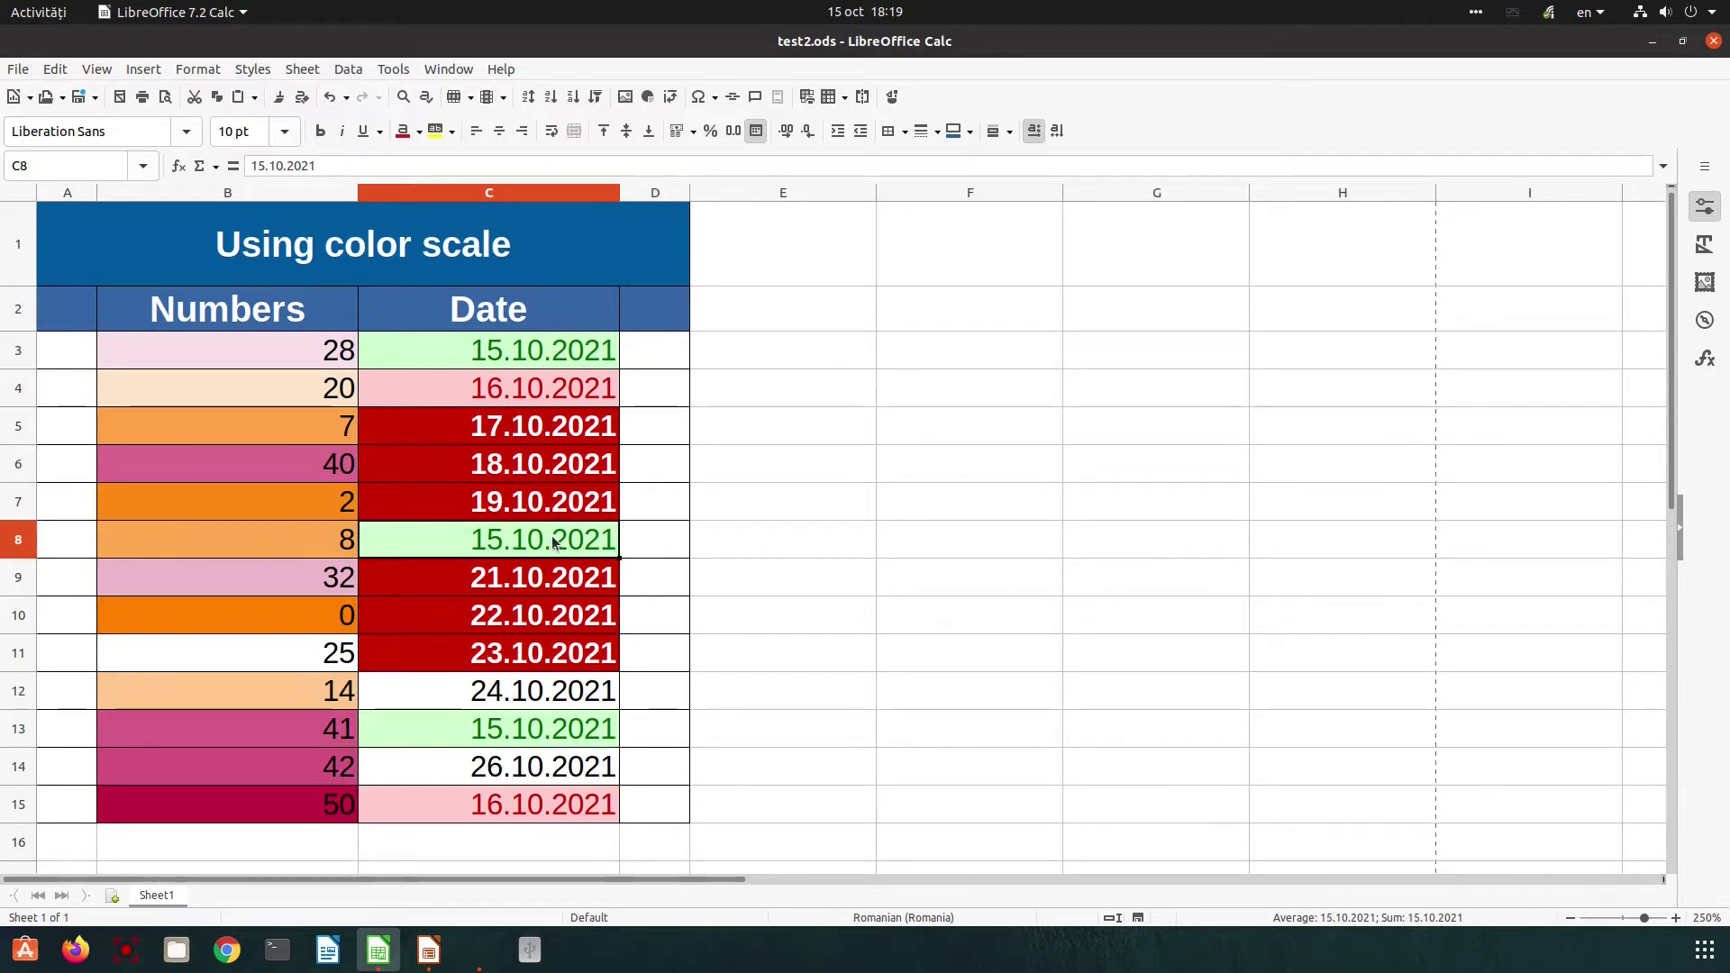